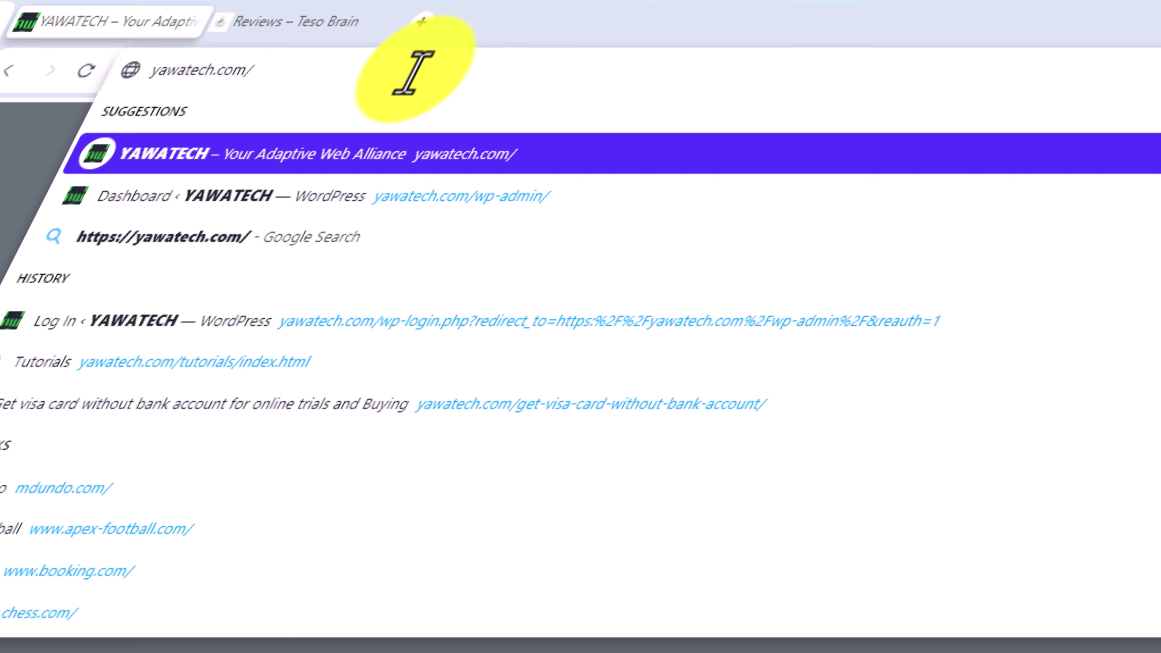
Open the WordPress admin dashboard of yawatech.com and look over the Elementor home page.
type("w")
key("Return")
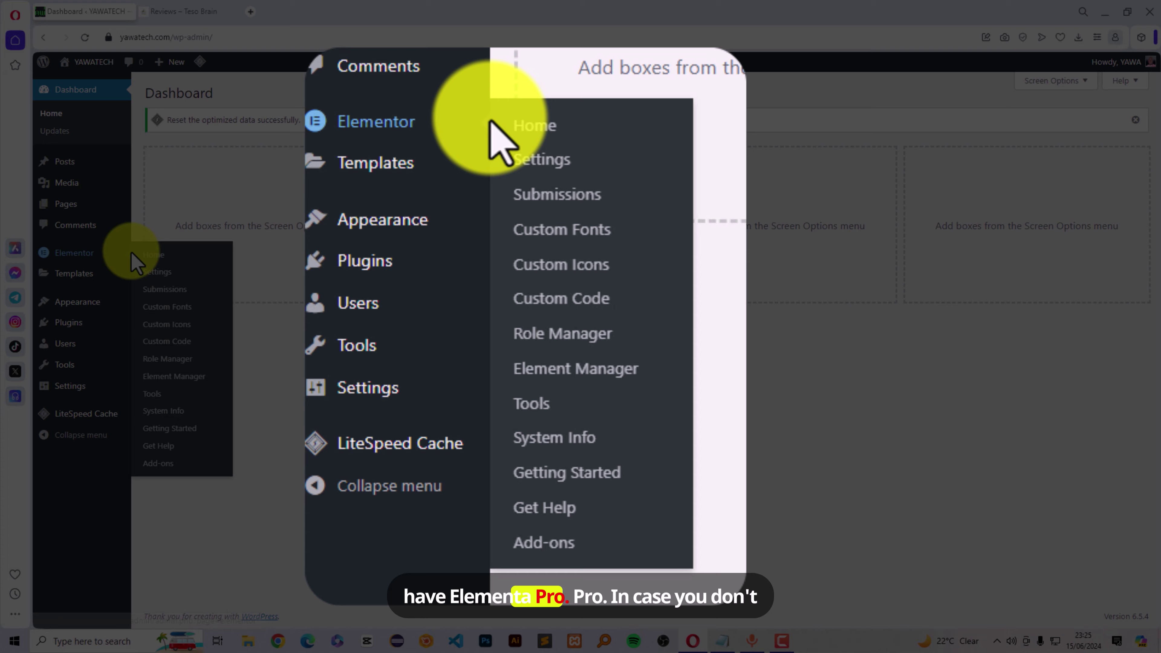
left_click(94, 261)
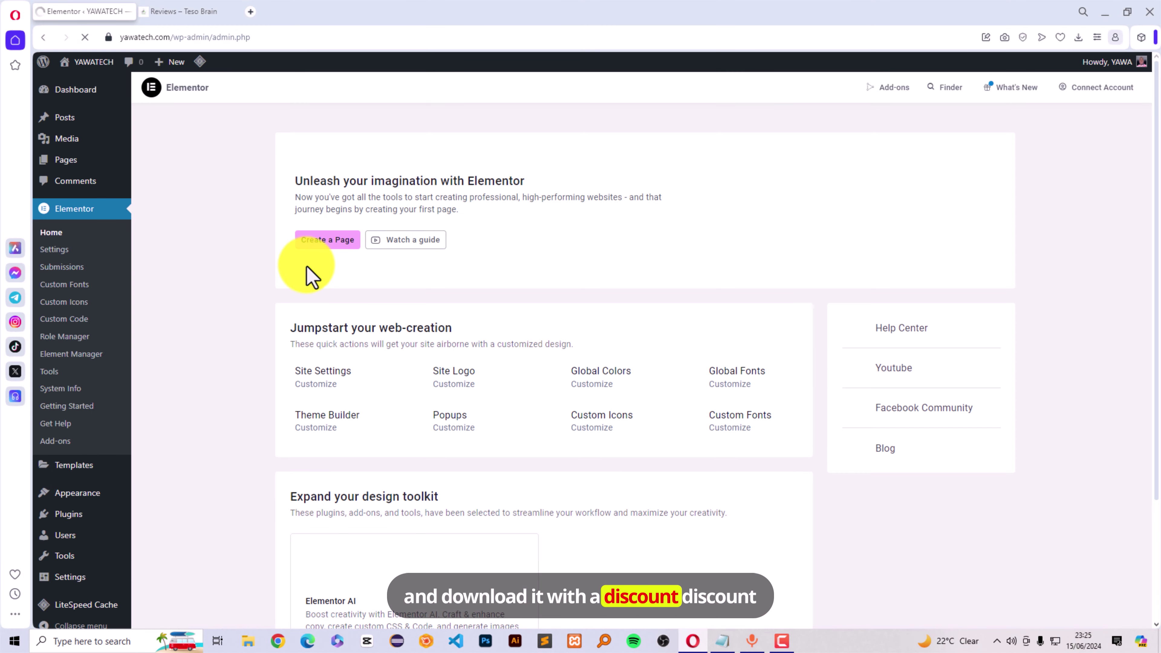
scroll(475, 344, "down", 3)
scroll(471, 322, "up", 3)
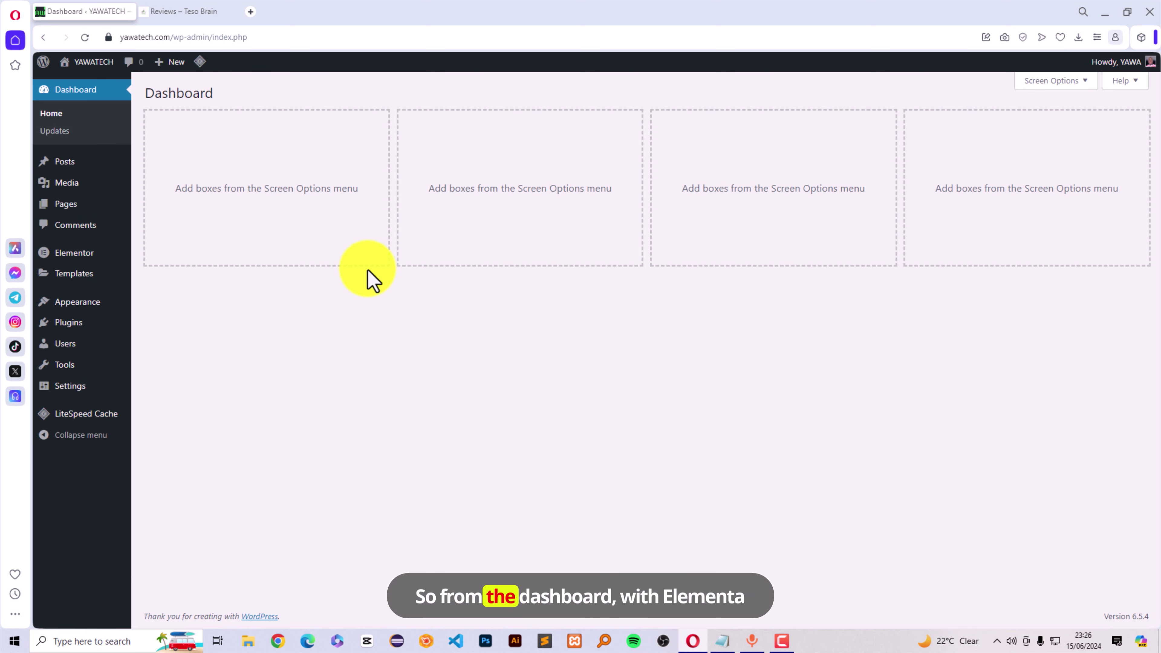
Create a new template of type Popup named "Off the canvas 3" from the saved popups list.
mouse_move(68, 256)
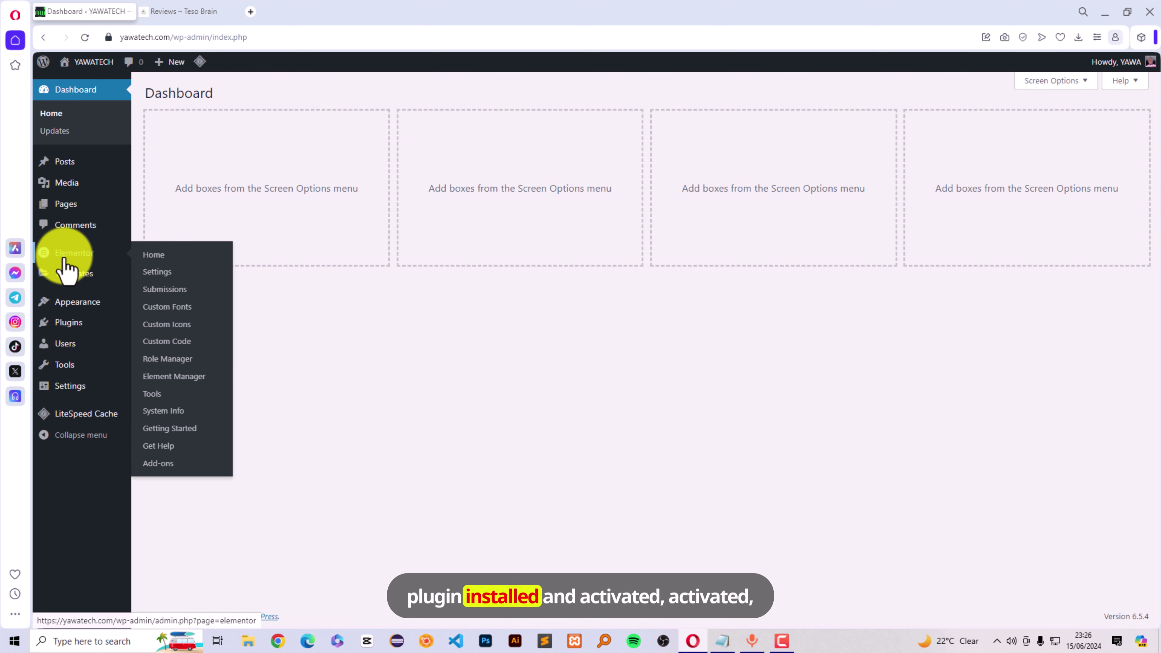
mouse_move(78, 378)
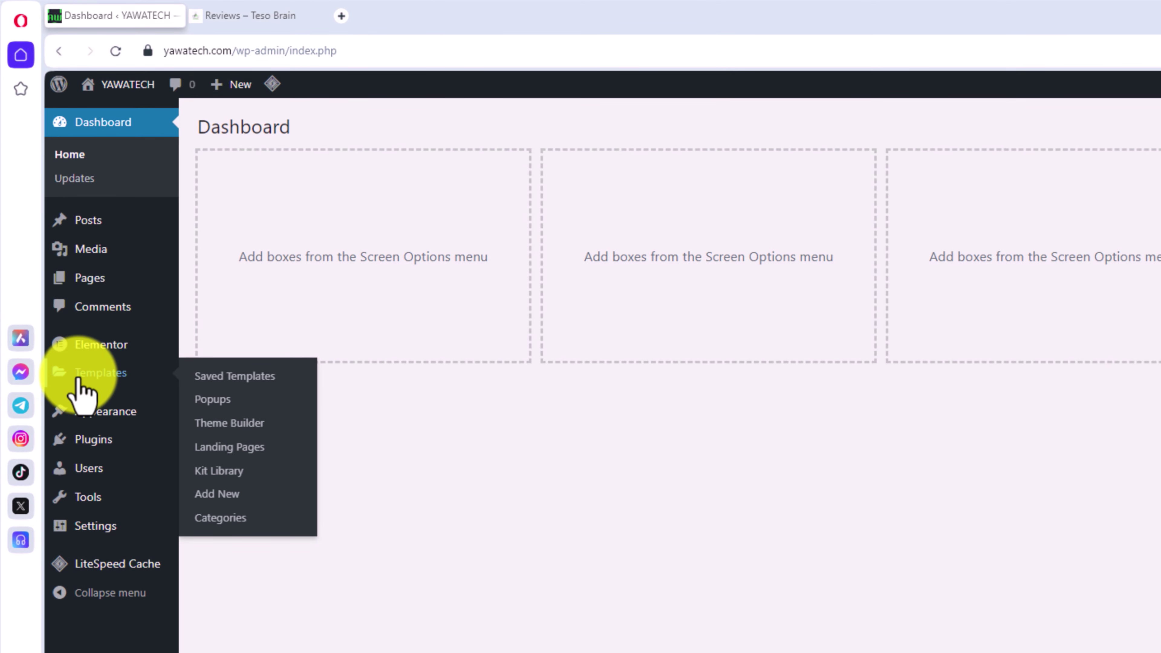
left_click(212, 399)
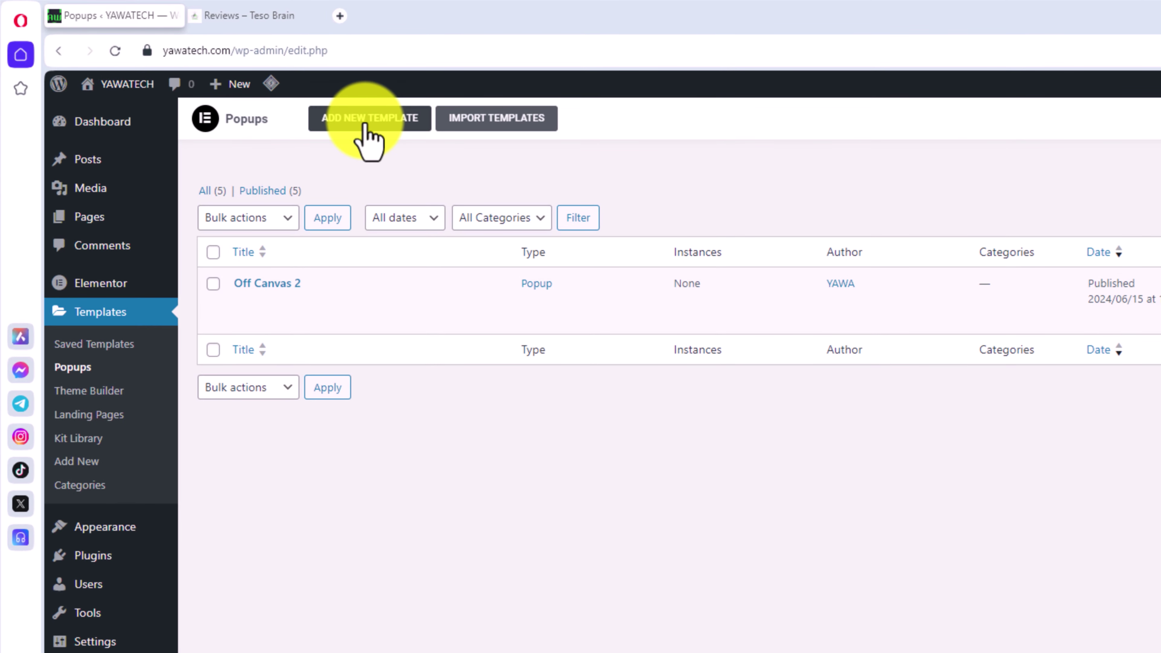
left_click(366, 128)
left_click(835, 455)
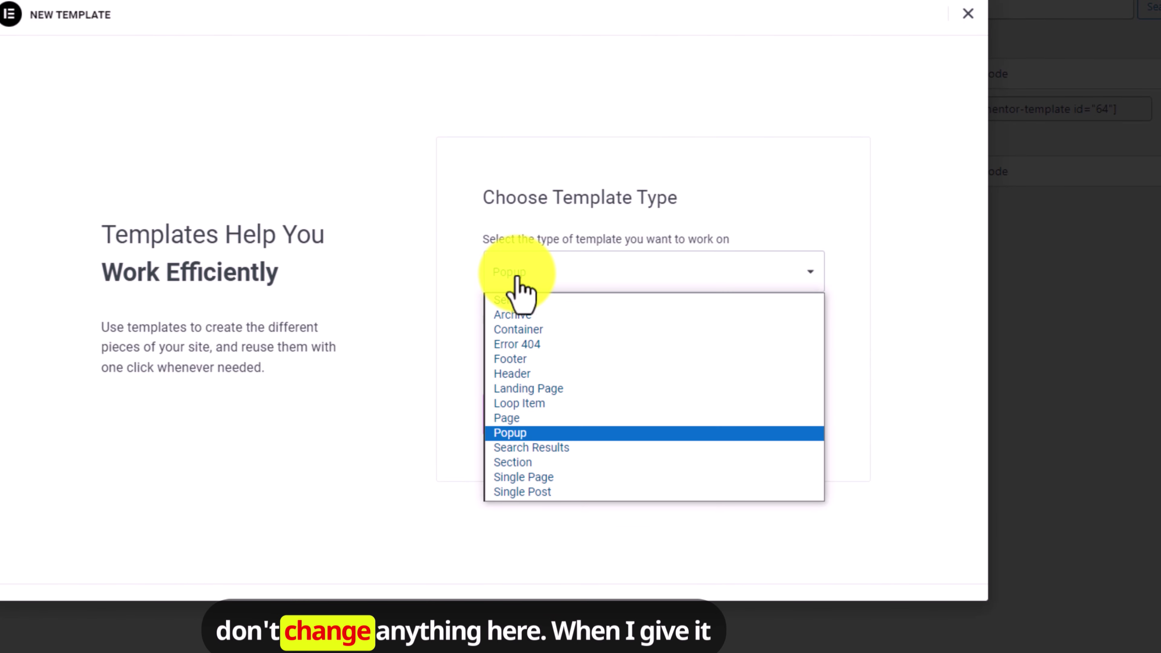
left_click(548, 281)
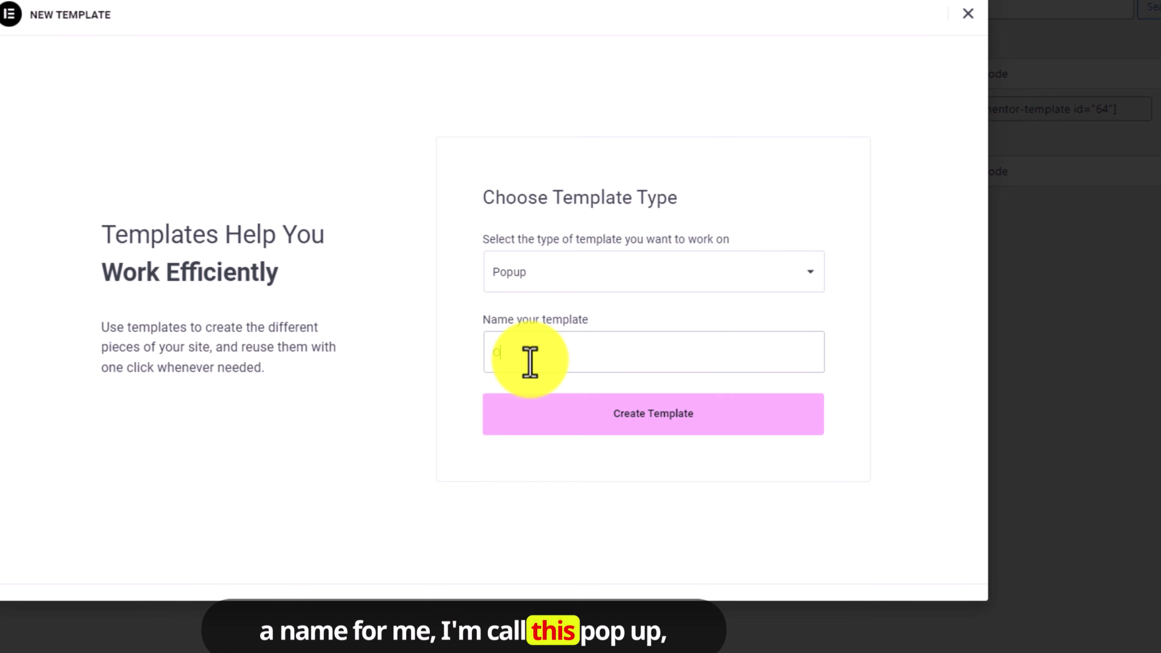
left_click(631, 427)
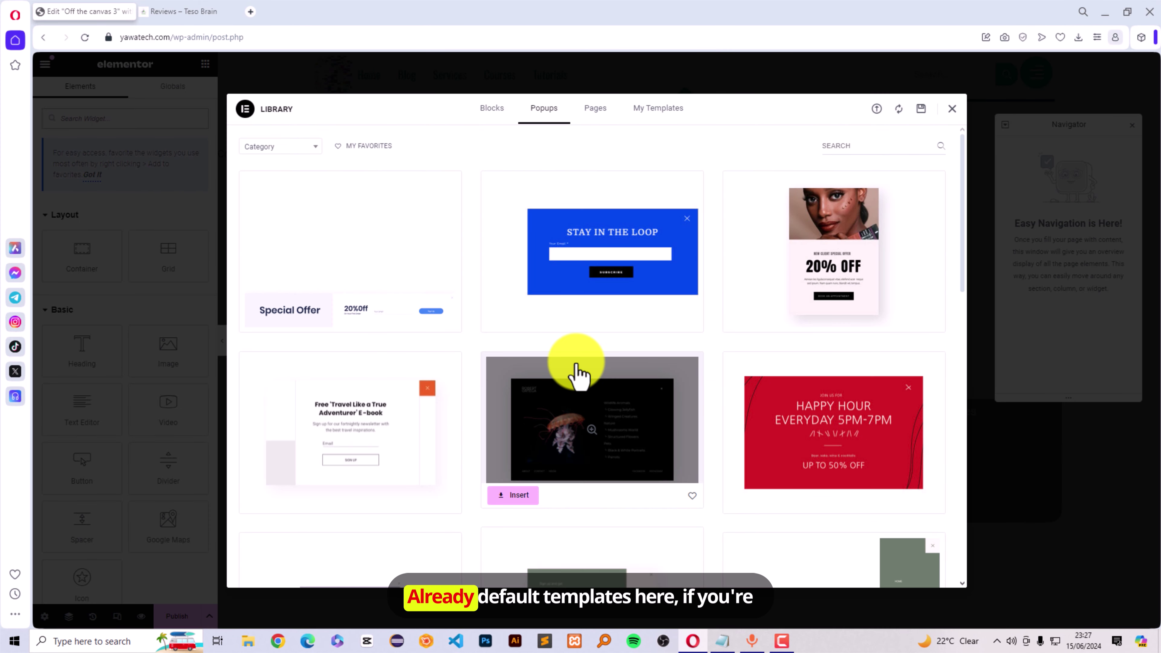
Look through the ready-made popup designs in the template library and close it without inserting one.
scroll(575, 376, "down", 6)
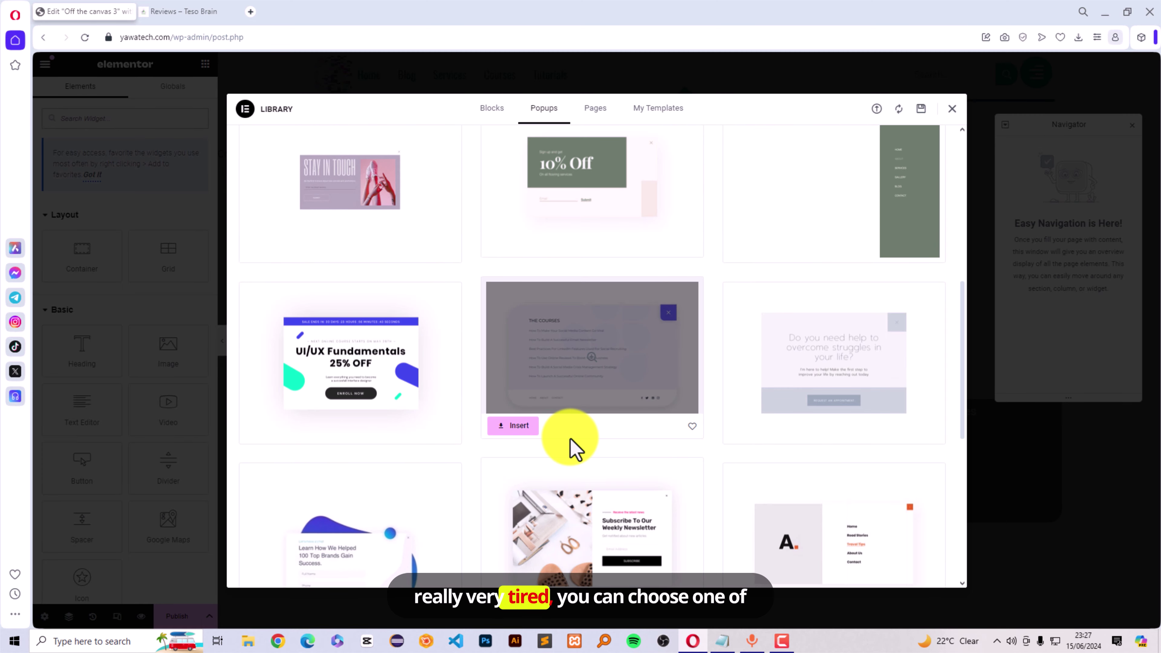
scroll(575, 450, "down", 6)
scroll(547, 458, "up", 6)
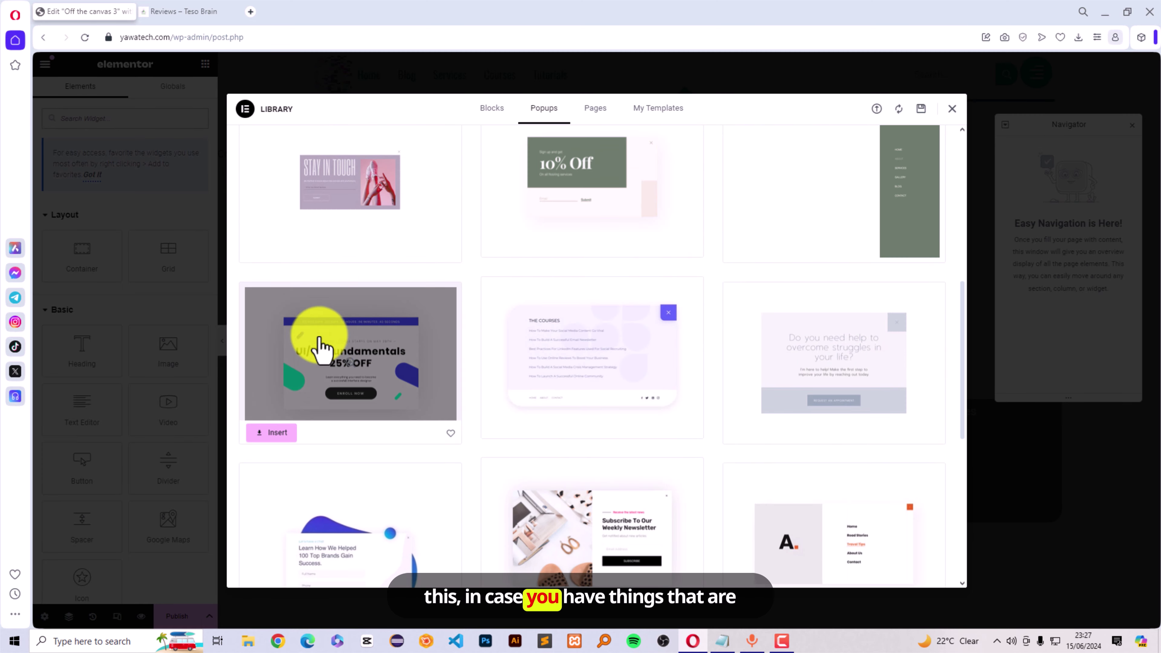
scroll(666, 332, "up", 5)
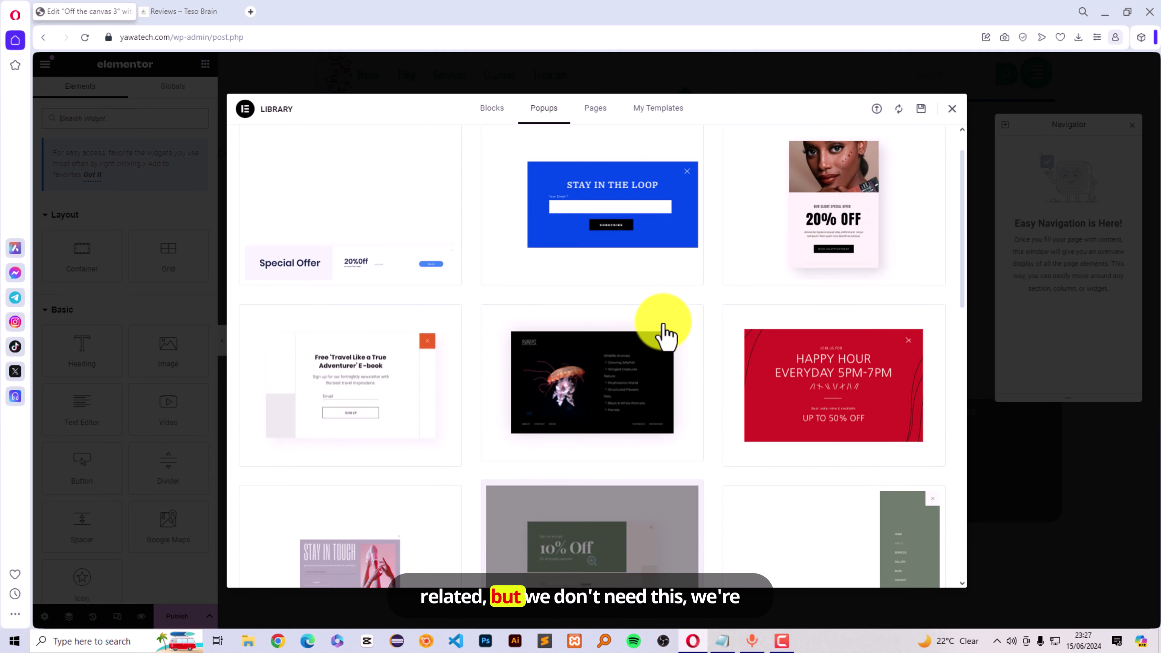
scroll(666, 332, "up", 1)
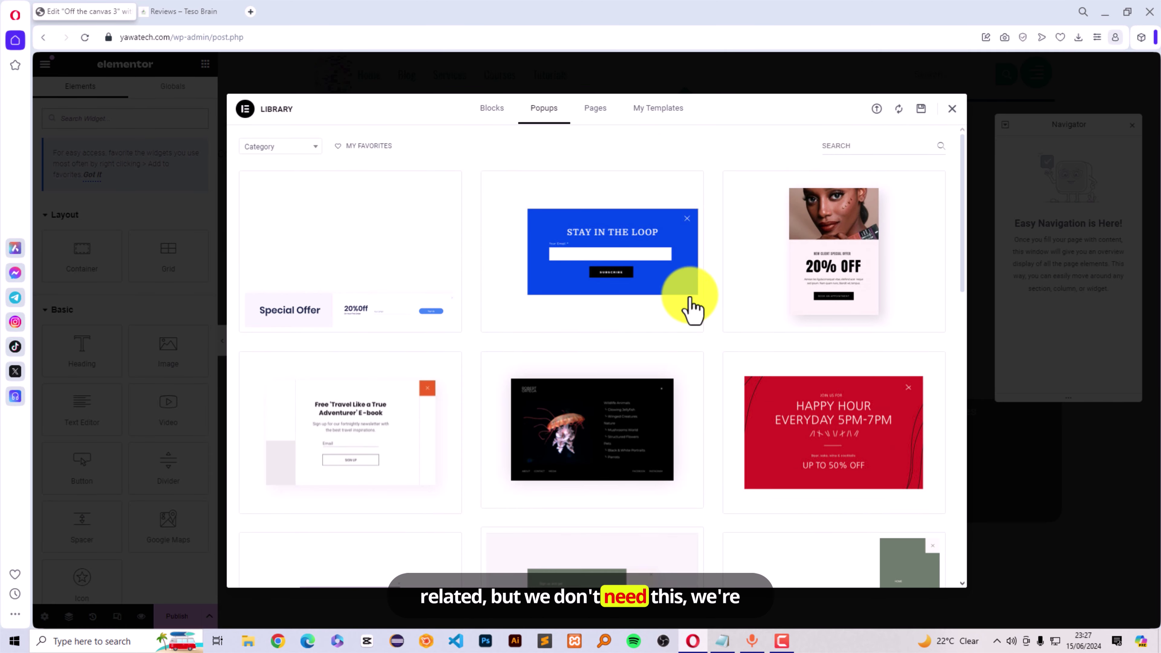
left_click(951, 110)
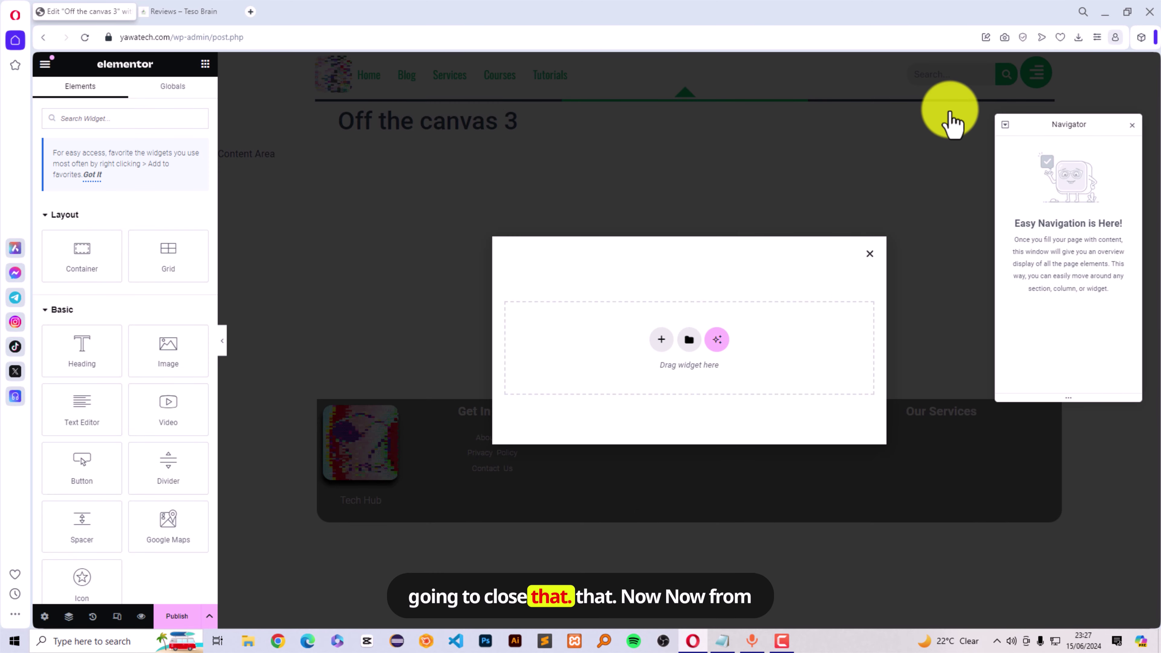
Switch the editor's appearance to dark mode in the user preferences.
left_click(43, 616)
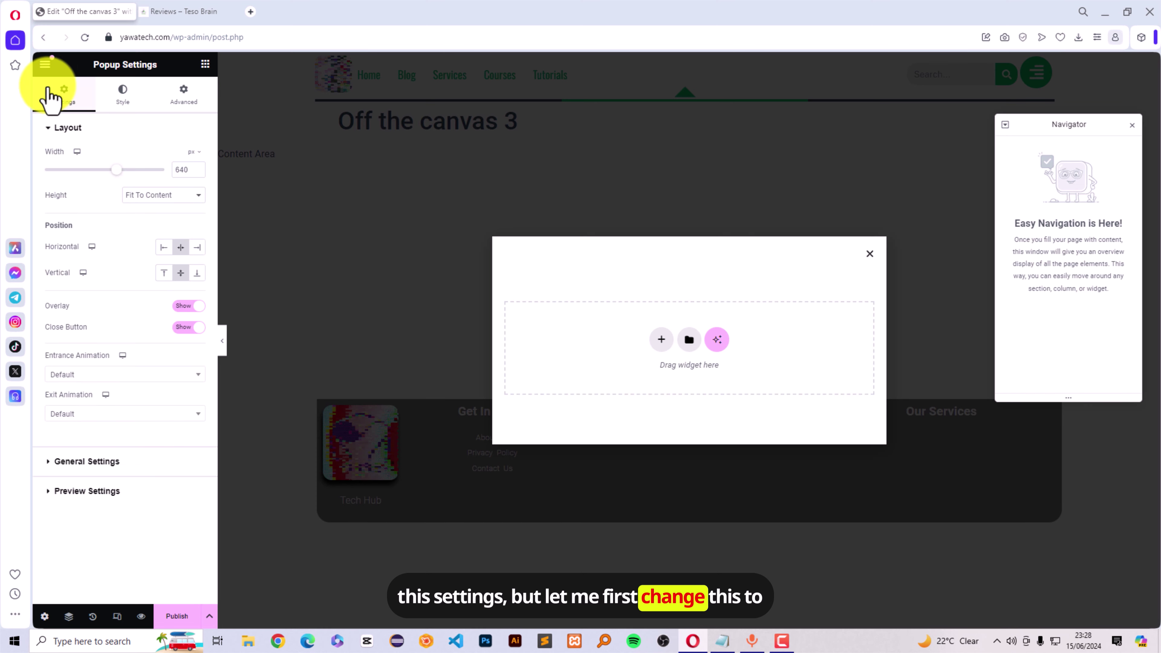
left_click(46, 64)
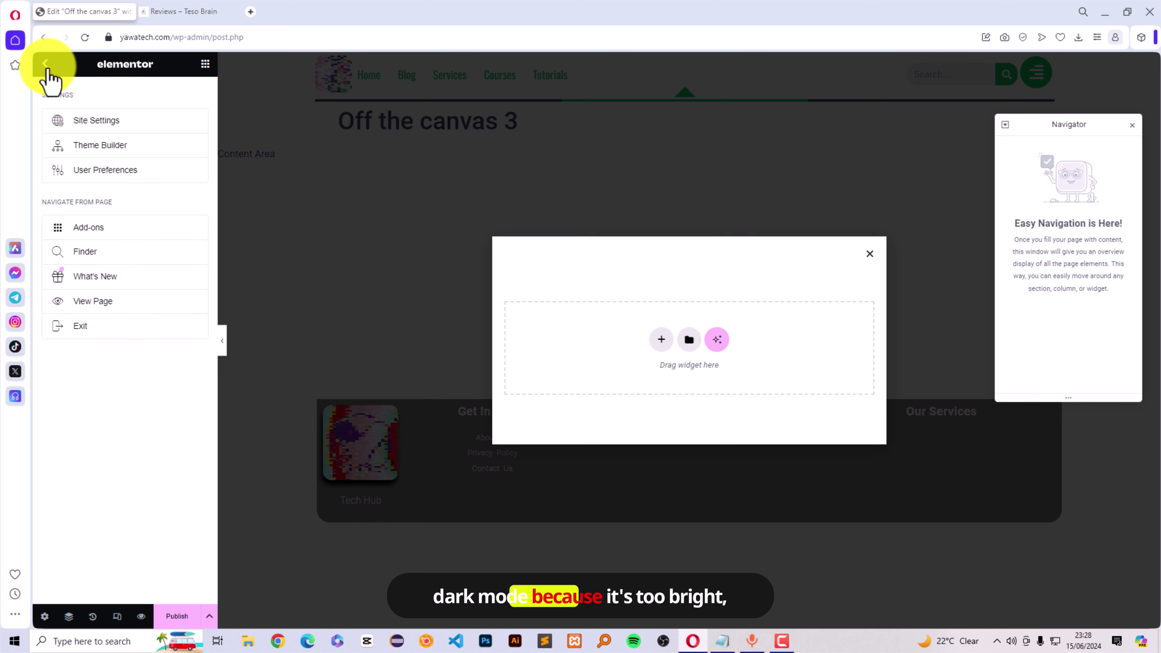
left_click(91, 171)
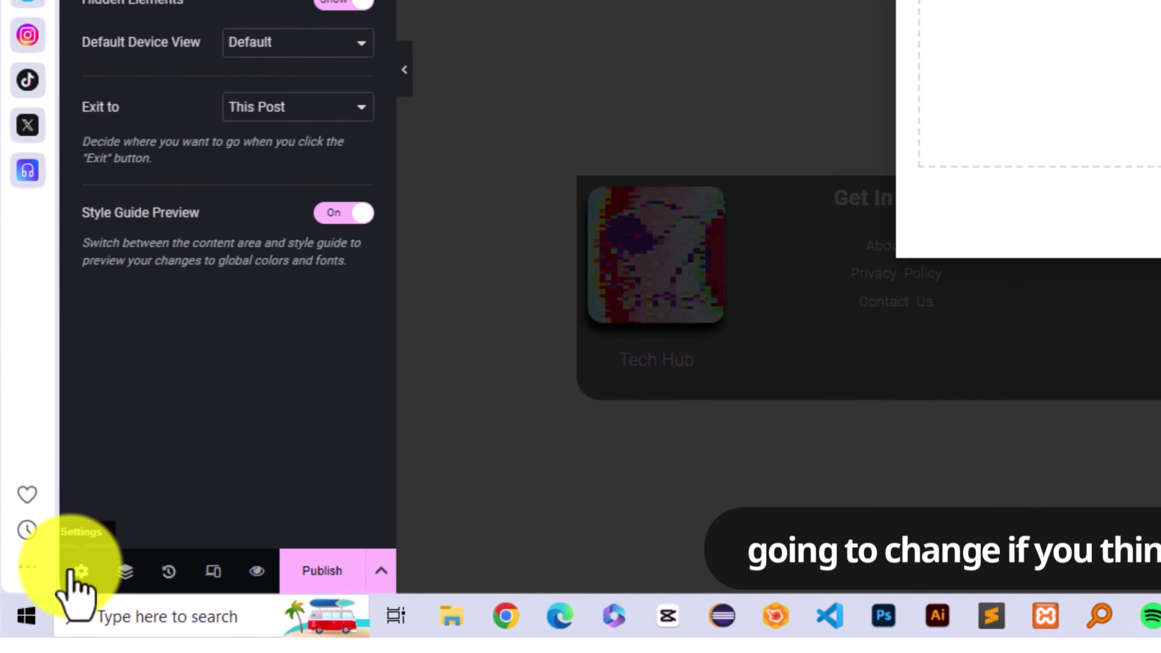
Set the popup's width to 300 px and its height to Fit To Screen.
left_click(75, 572)
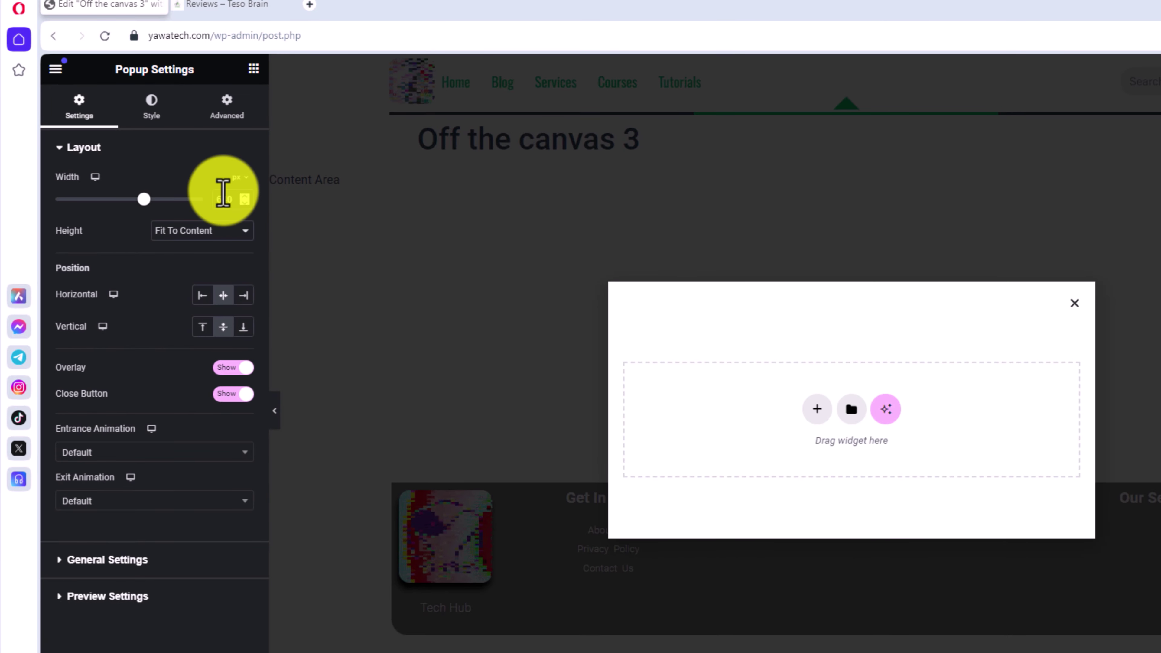
double_click(235, 199)
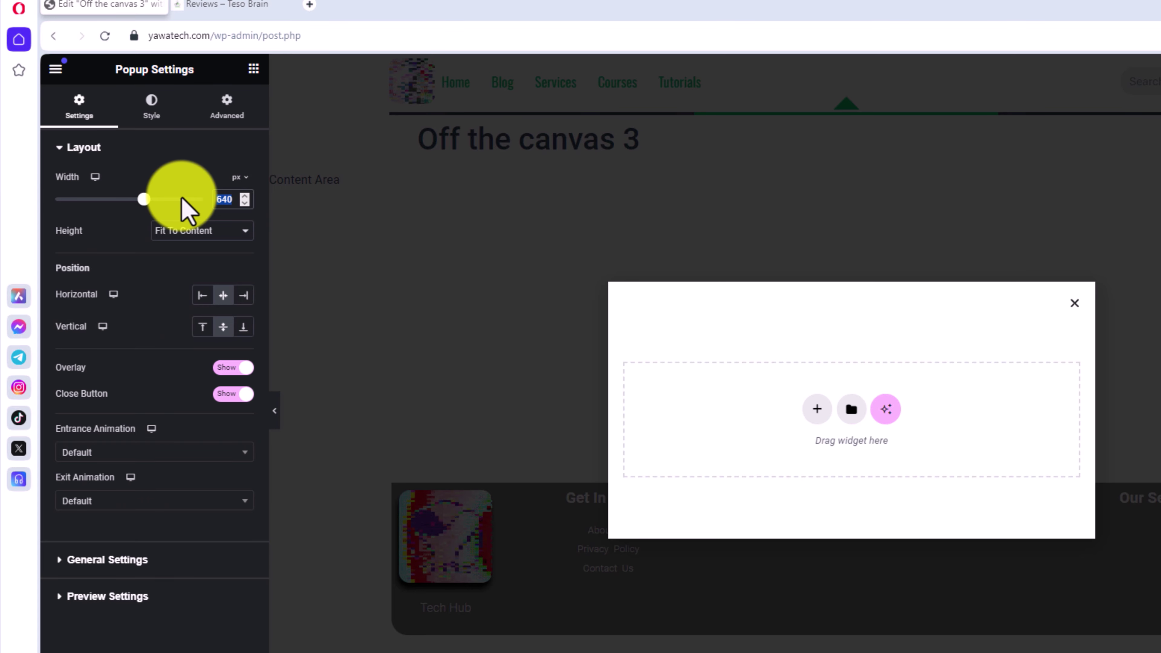
type("300")
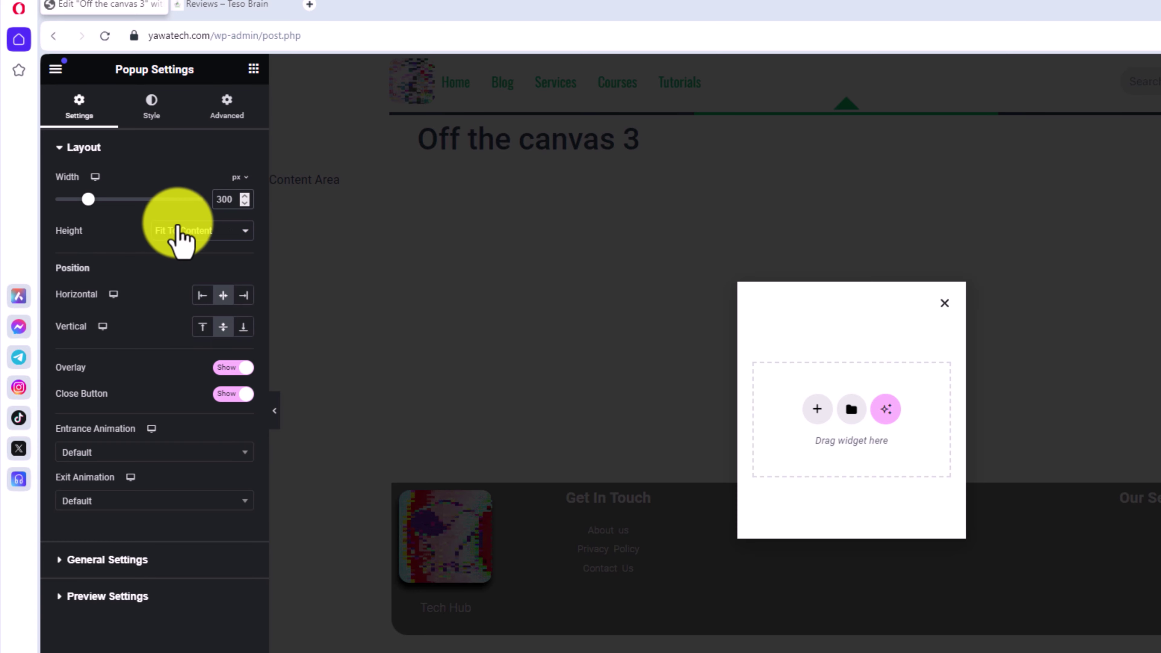
left_click(190, 228)
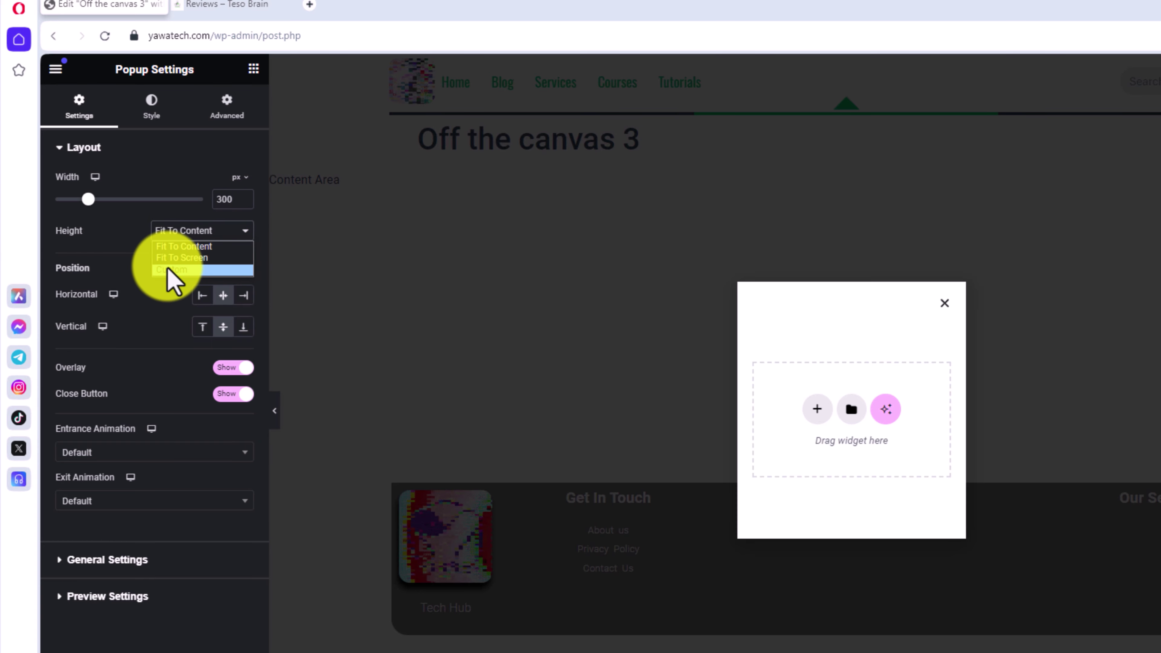
left_click(170, 258)
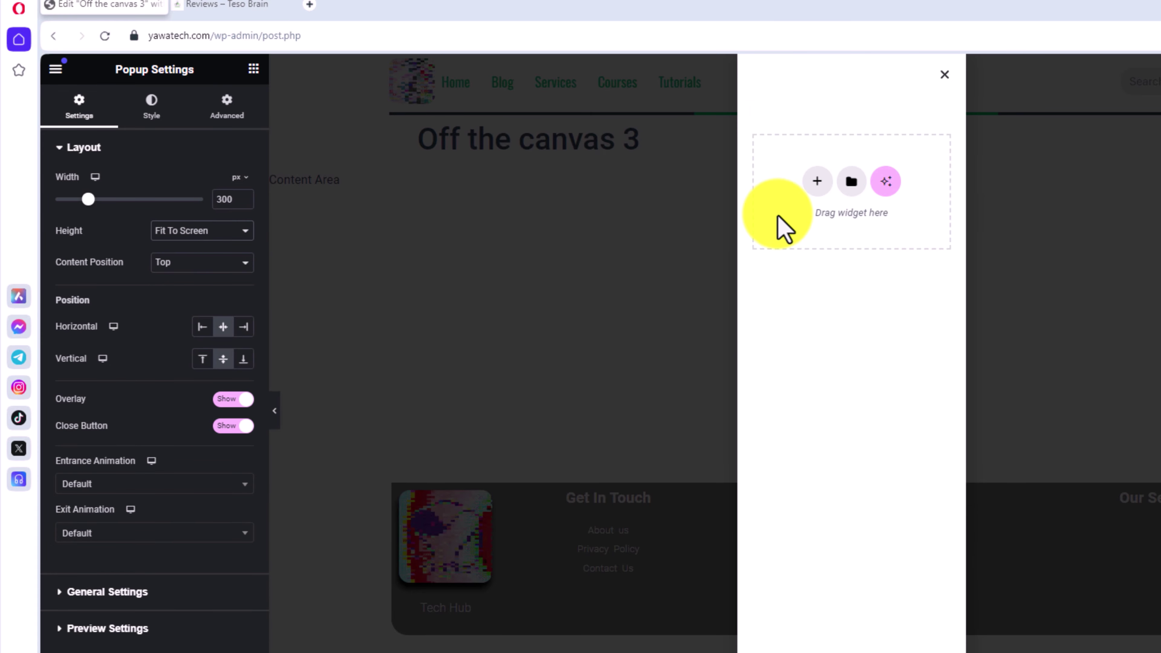
left_click(1069, 113)
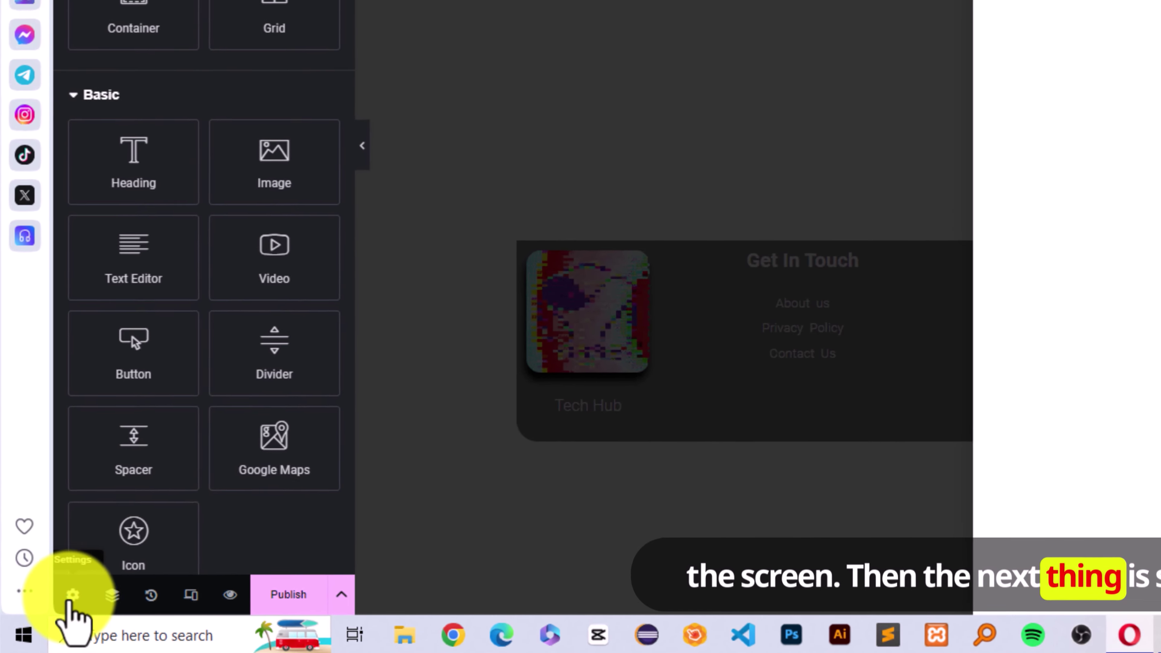
Try the Center content position for the popup and return it to Top.
left_click(45, 608)
left_click(185, 226)
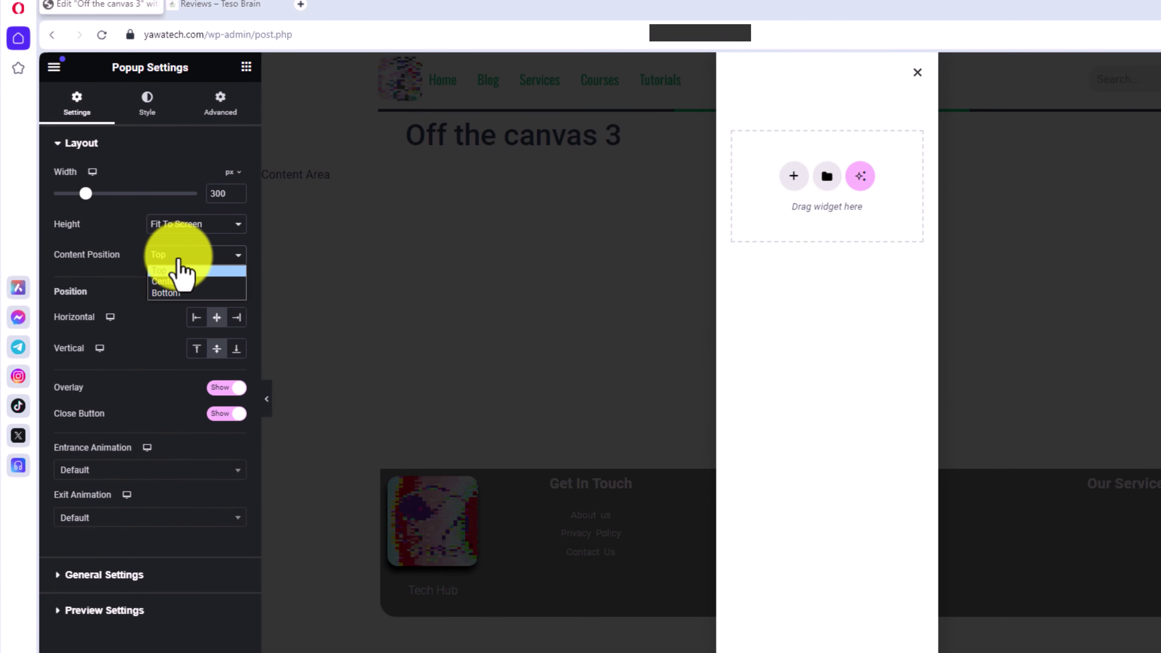
left_click(166, 281)
left_click(179, 258)
left_click(141, 267)
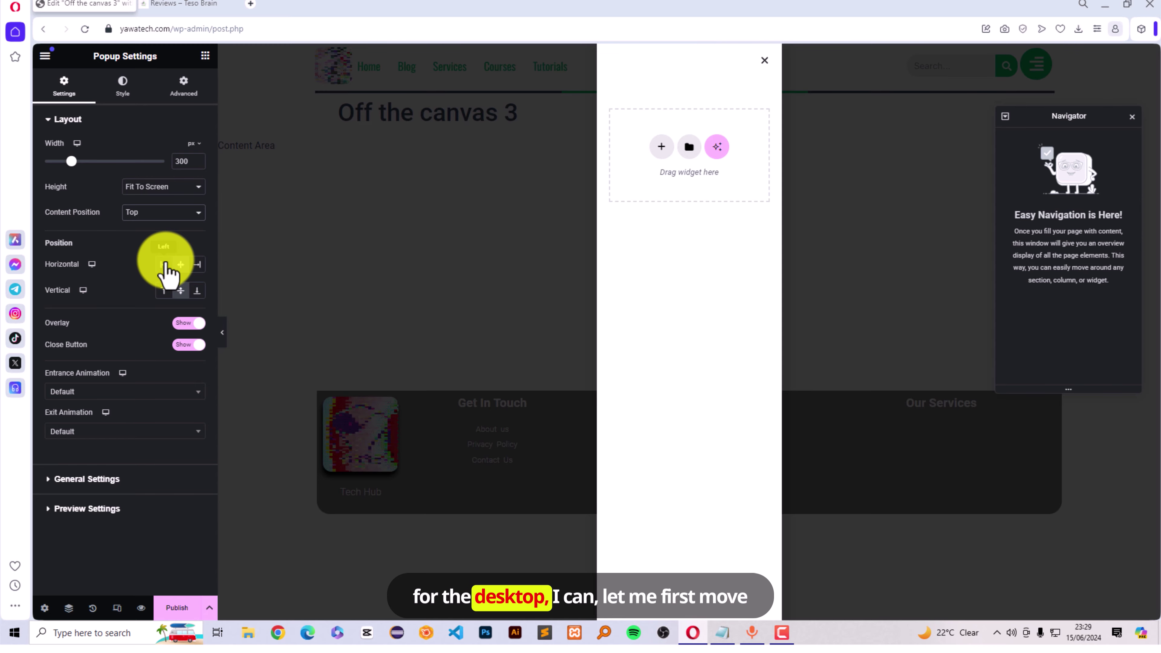
Move the Navigator away from the popup's target area and set the popup's horizontal position to Right for desktop.
left_click_drag(1025, 126, 381, 143)
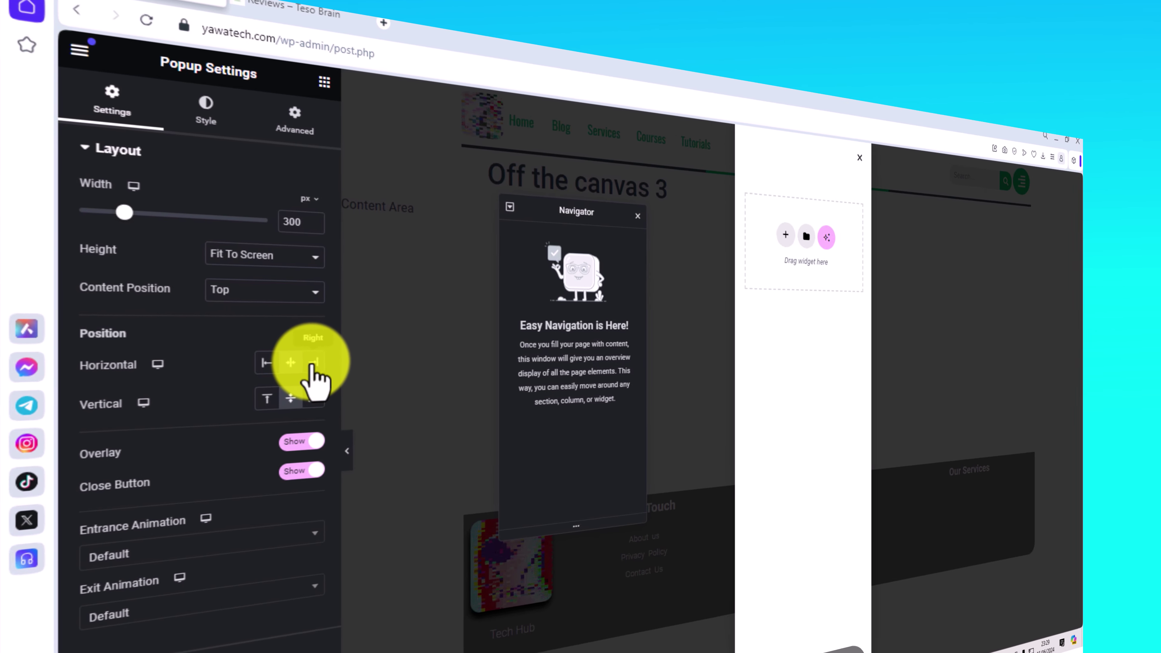
left_click(219, 297)
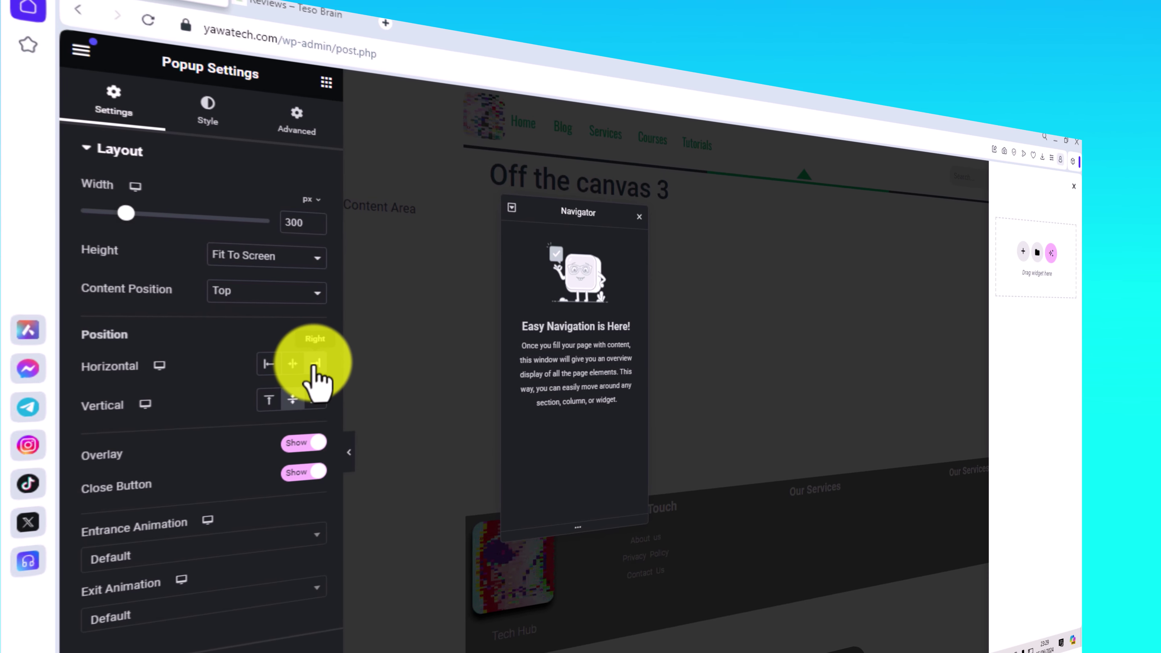
Position the popup at the left and top for mobile, and set its vertical position to Top for desktop.
left_click(647, 65)
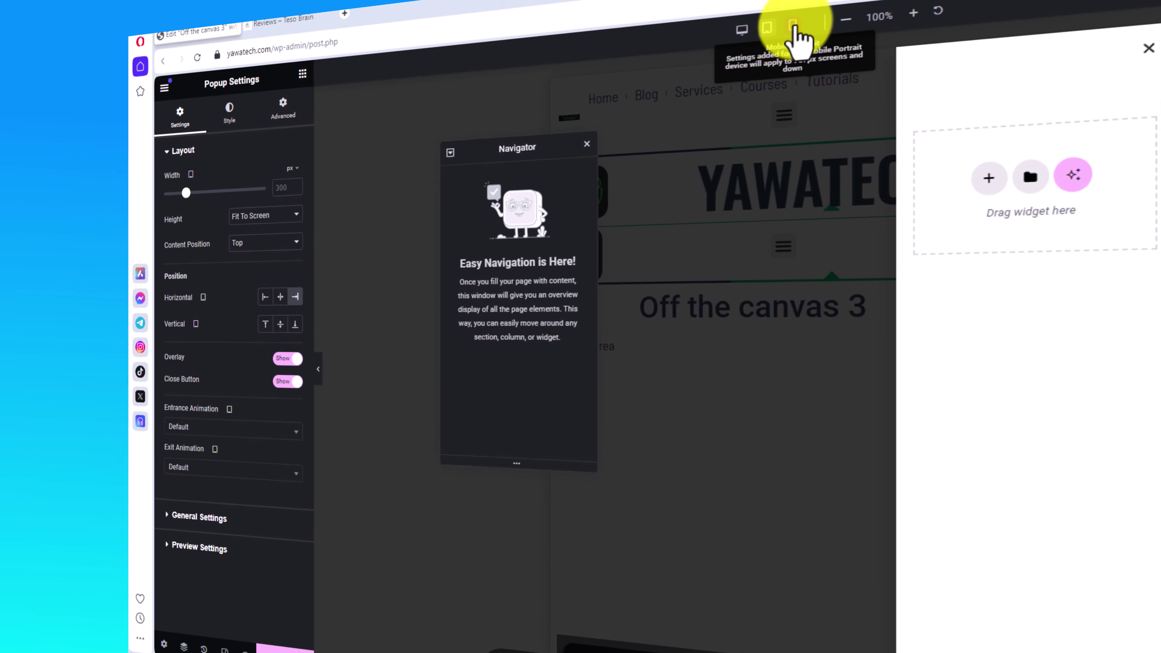
left_click(840, 13)
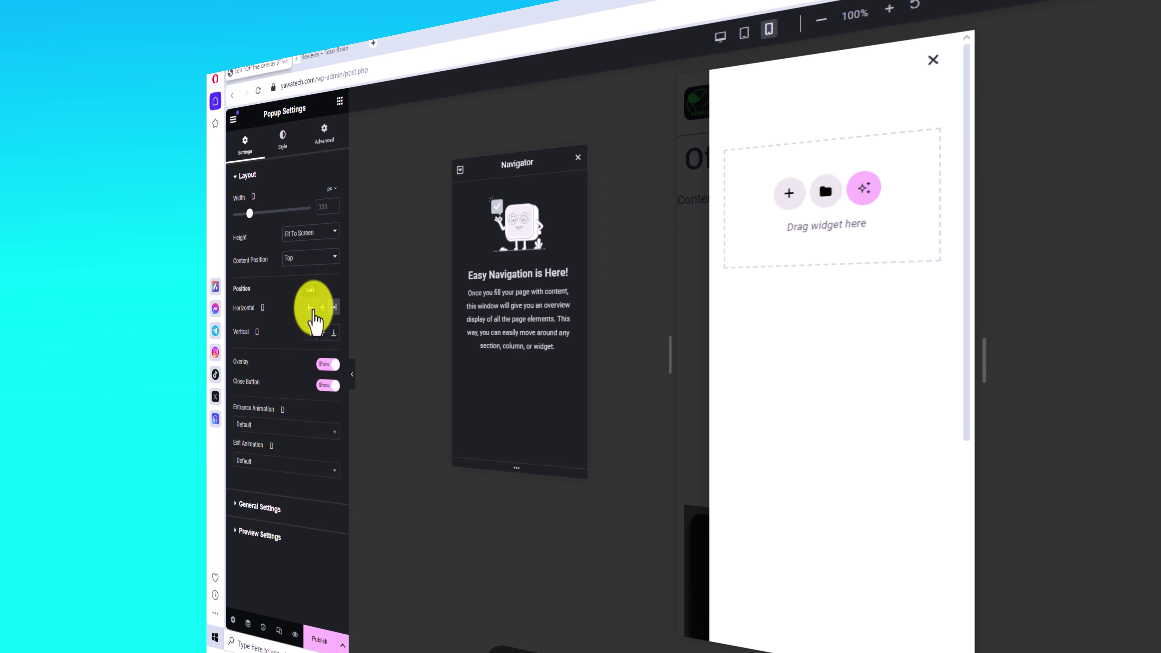
left_click(313, 311)
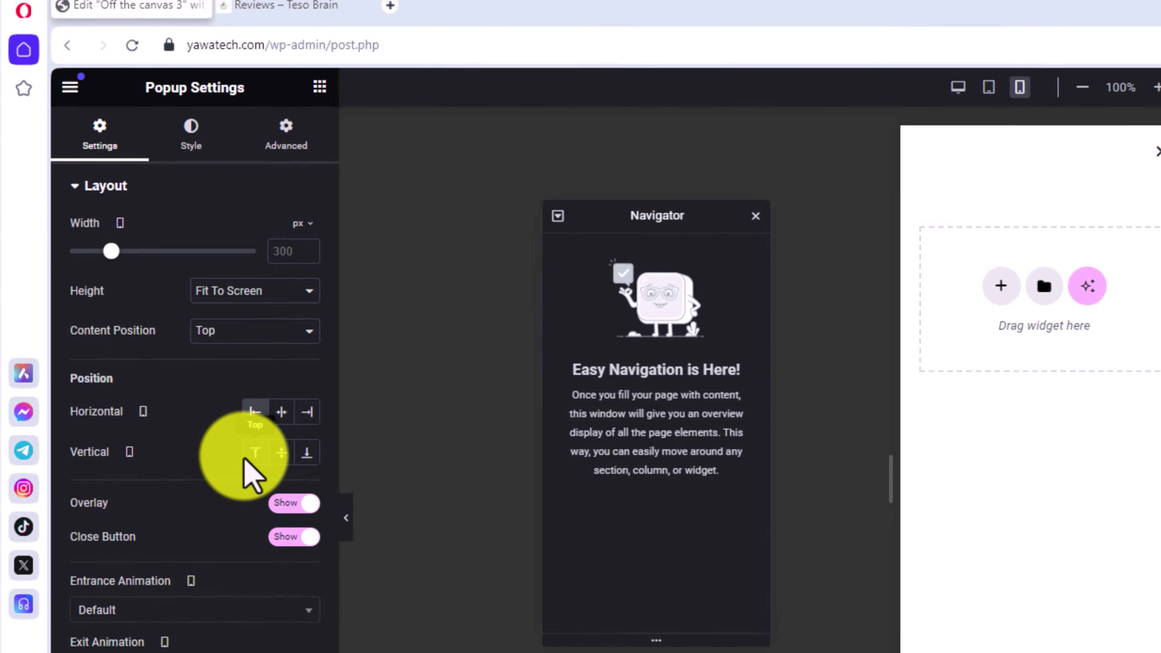
left_click(238, 422)
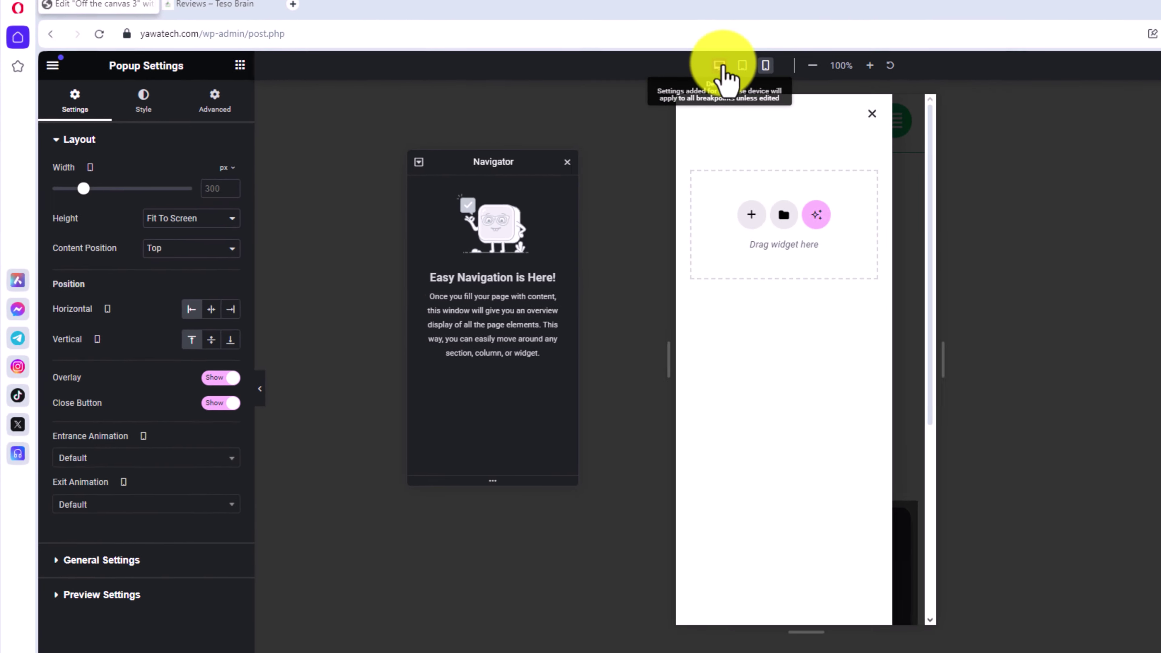
left_click(720, 67)
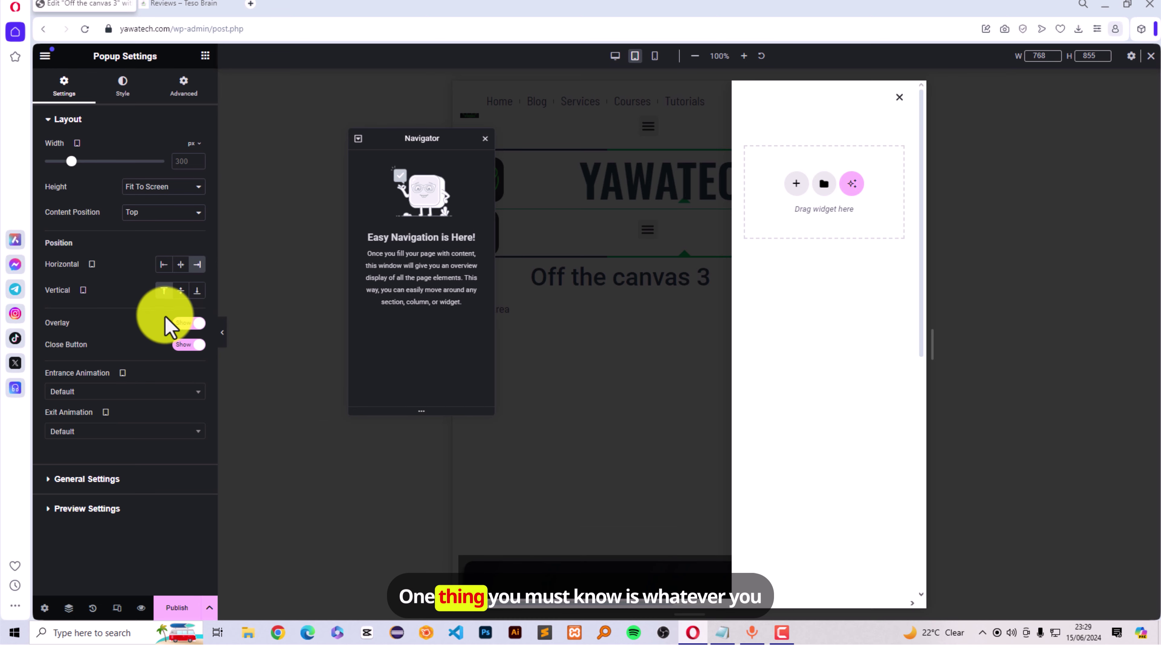
left_click(614, 56)
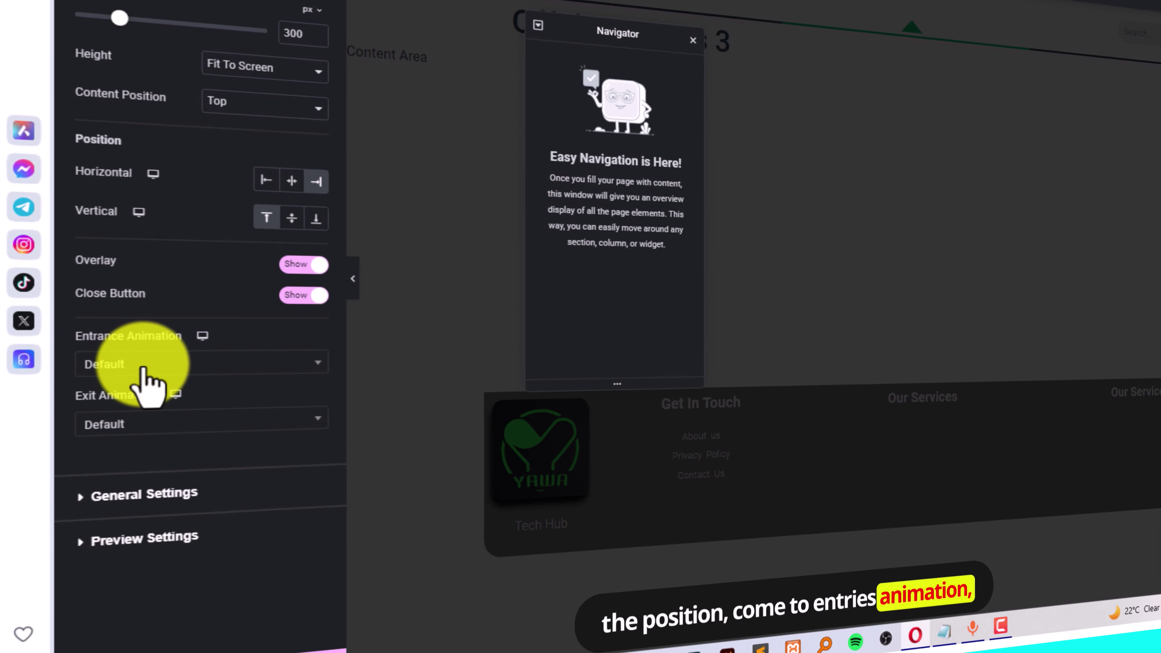
Set the popup's entrance animation to Slide In Left and its exit animation to Slide Out Left.
left_click(85, 392)
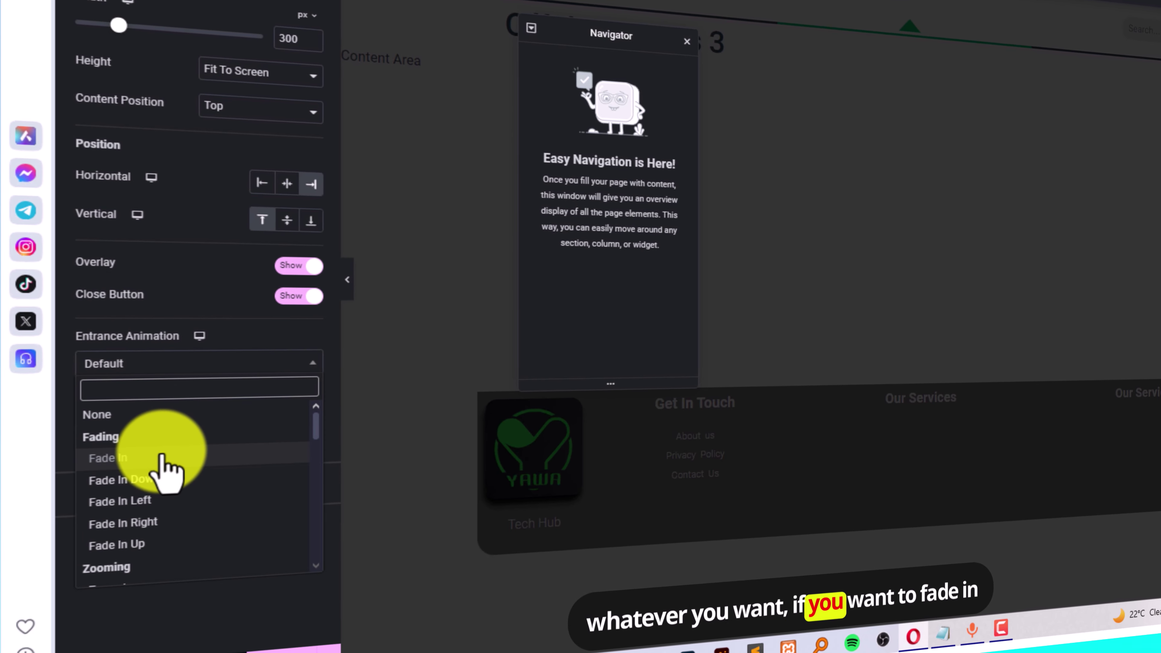
scroll(160, 489, "down", 5)
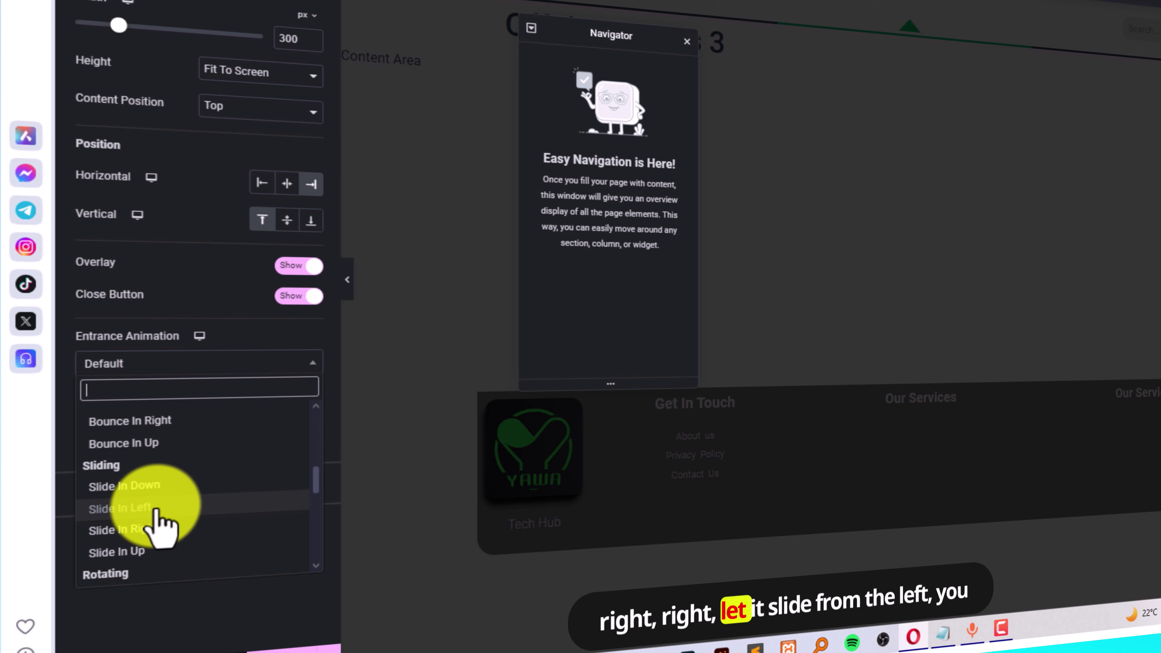
left_click(158, 521)
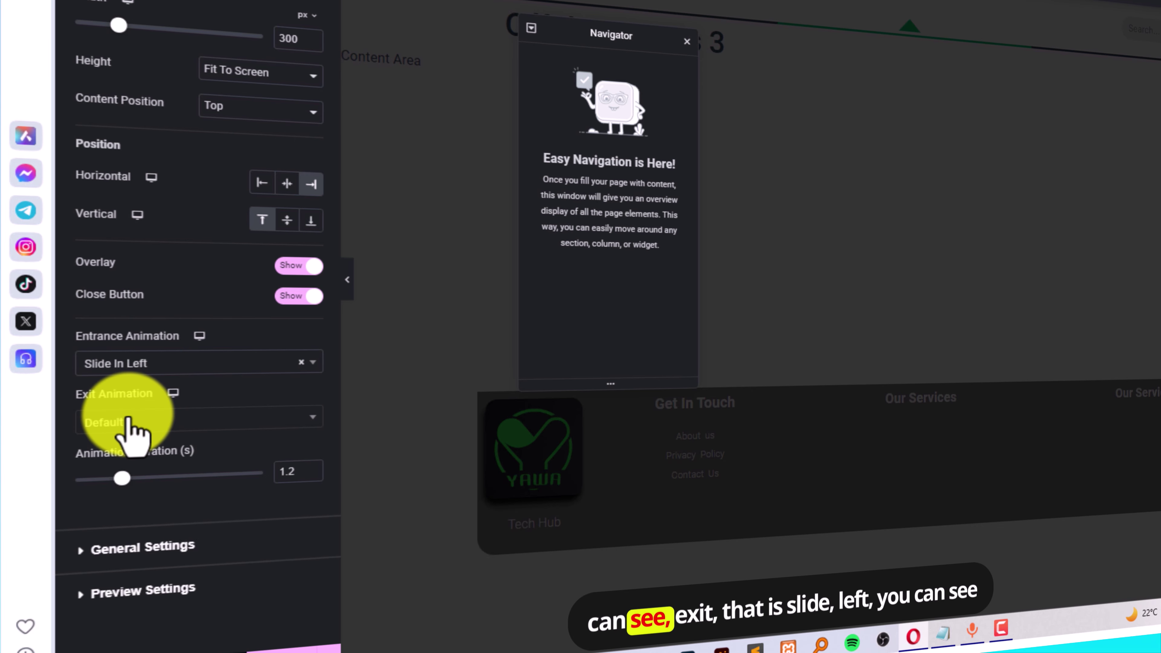
left_click(133, 426)
scroll(175, 555, "down", 5)
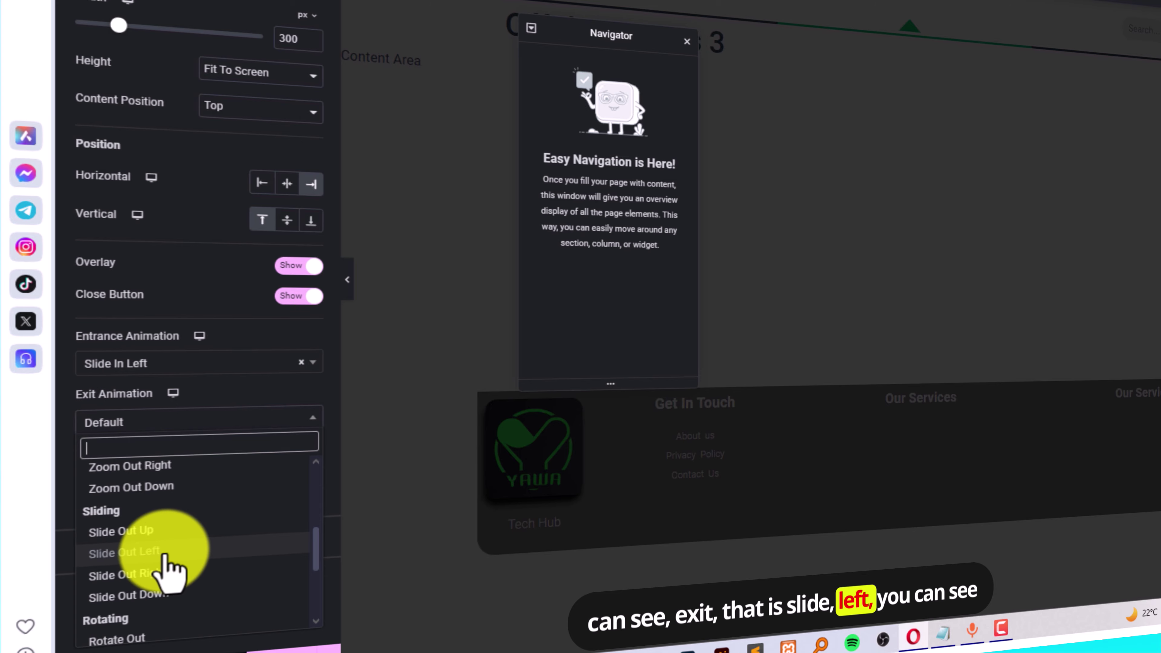
left_click(163, 554)
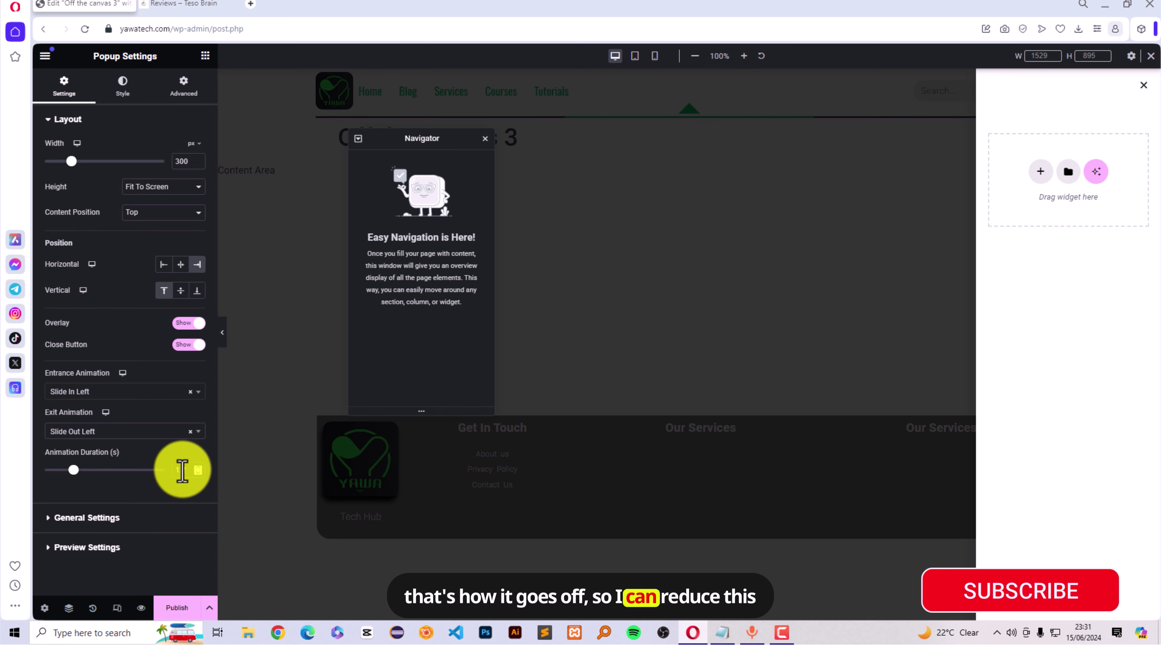
left_click(197, 473)
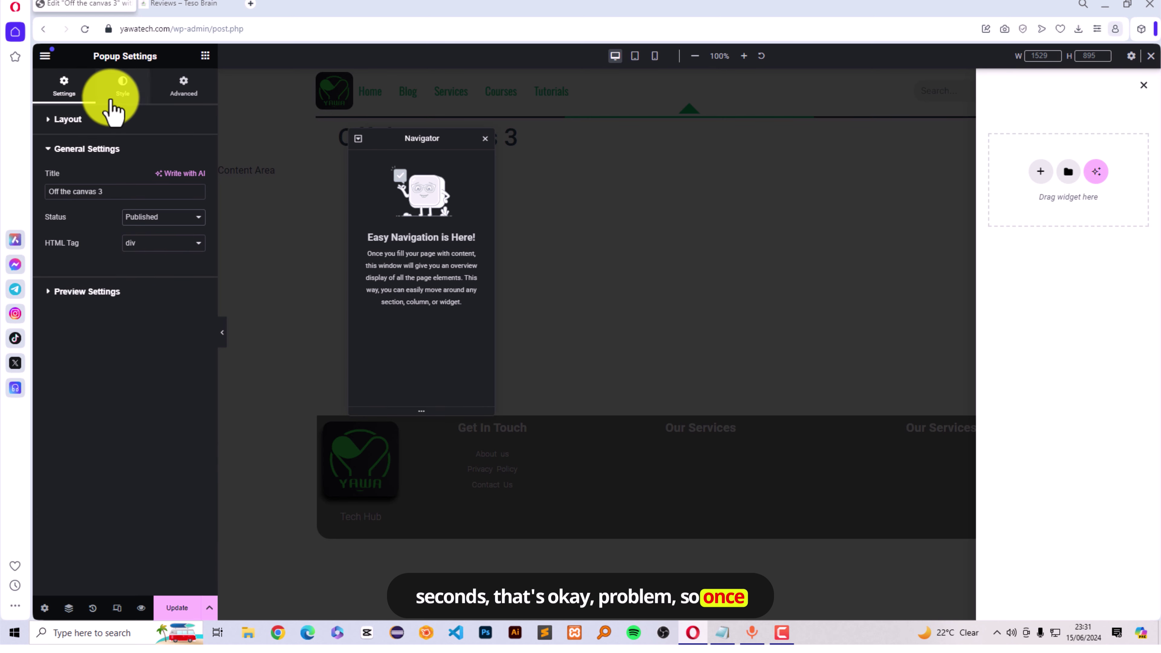
Set the popup's style background type to Classic and check the off-canvas menu on the Teso Brain reference site.
left_click(111, 102)
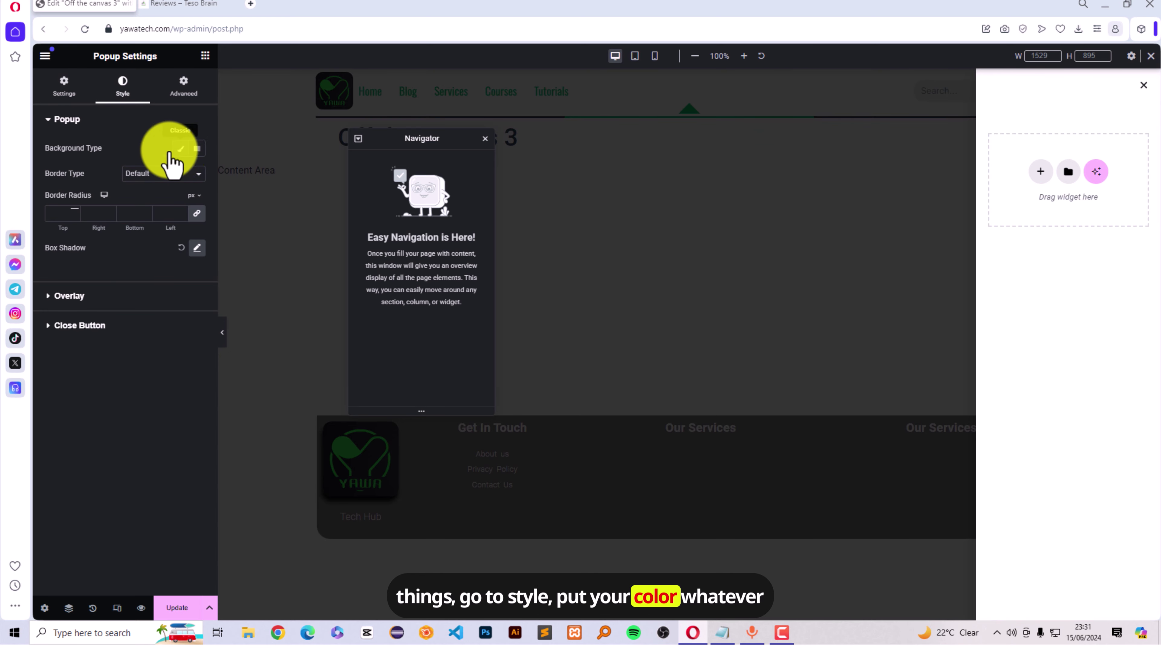
left_click(181, 148)
key("ctrl+Tab")
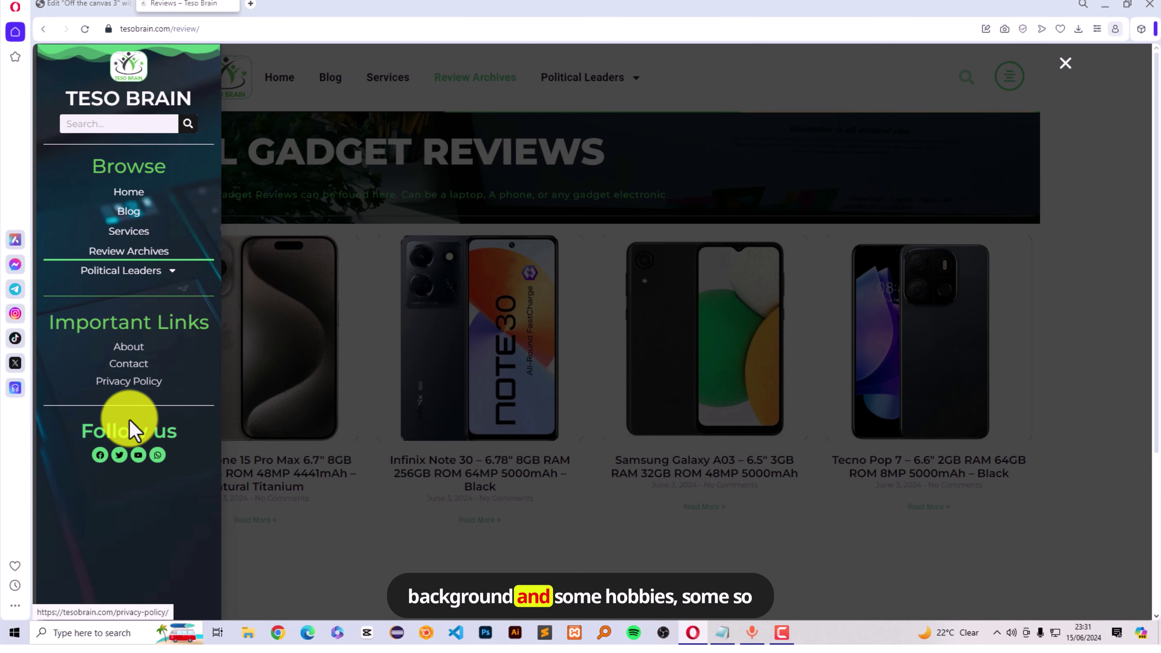
key("ctrl+Tab")
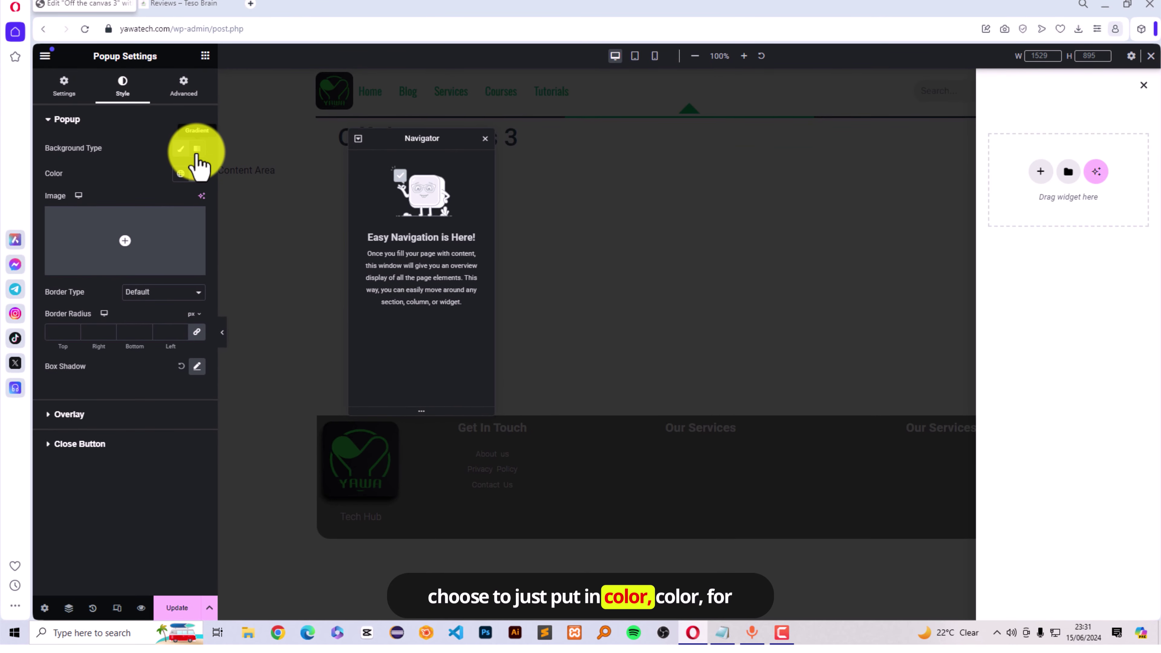
Try the Primary and Secondary global colors as the popup's background color.
left_click(180, 174)
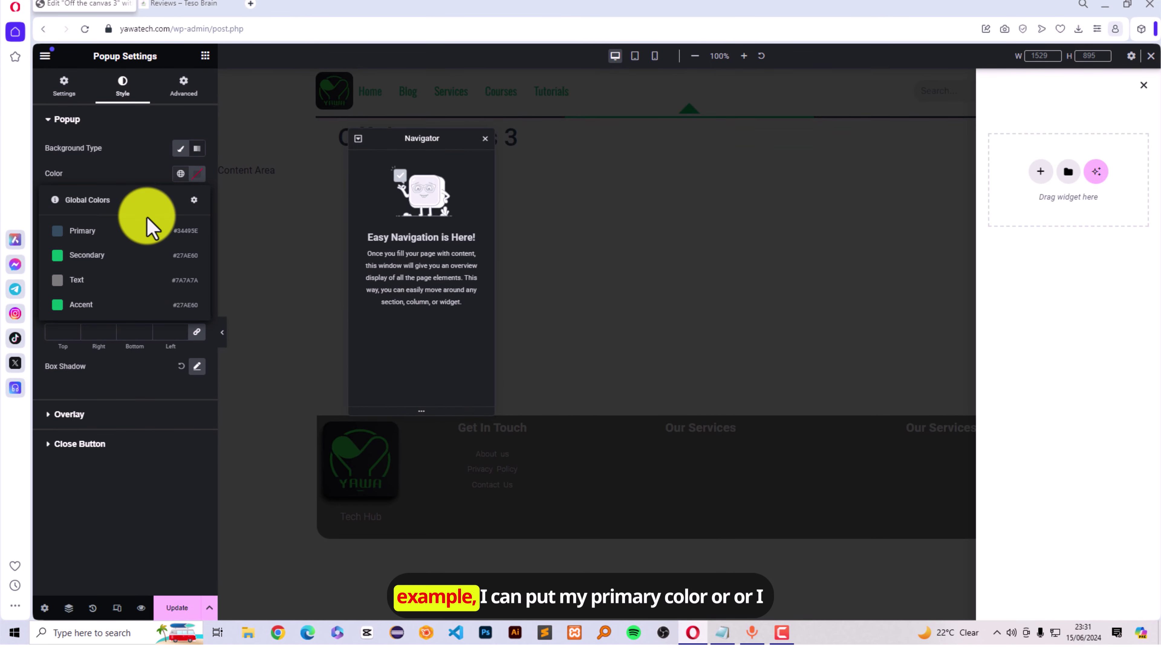
left_click(92, 238)
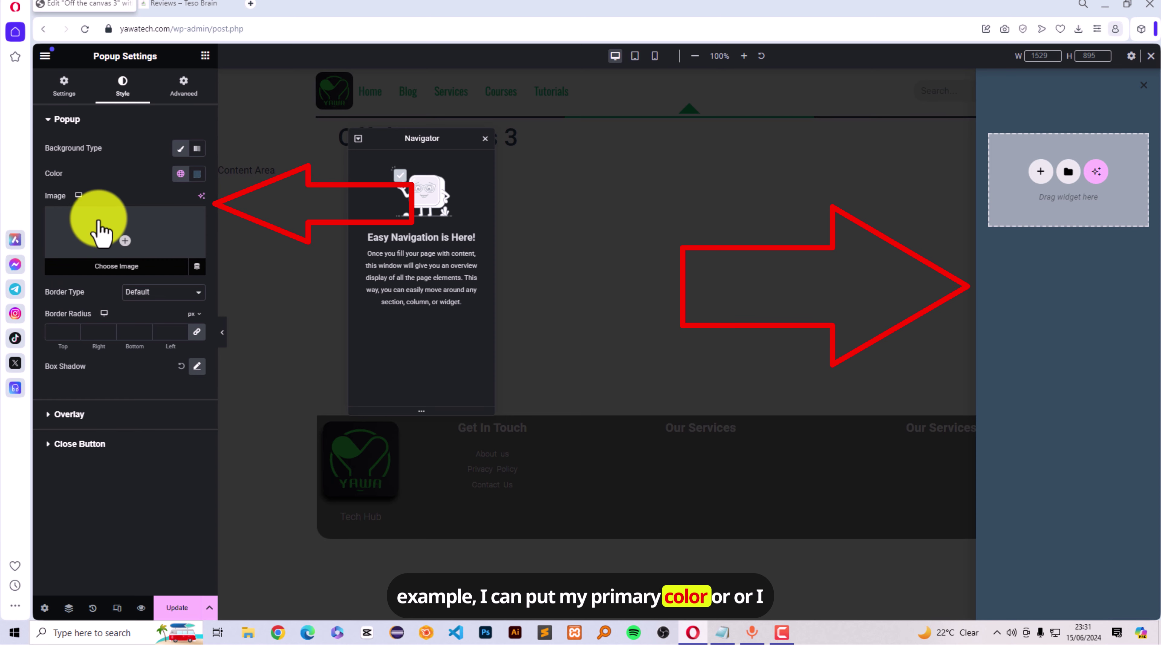
left_click(181, 173)
left_click(73, 263)
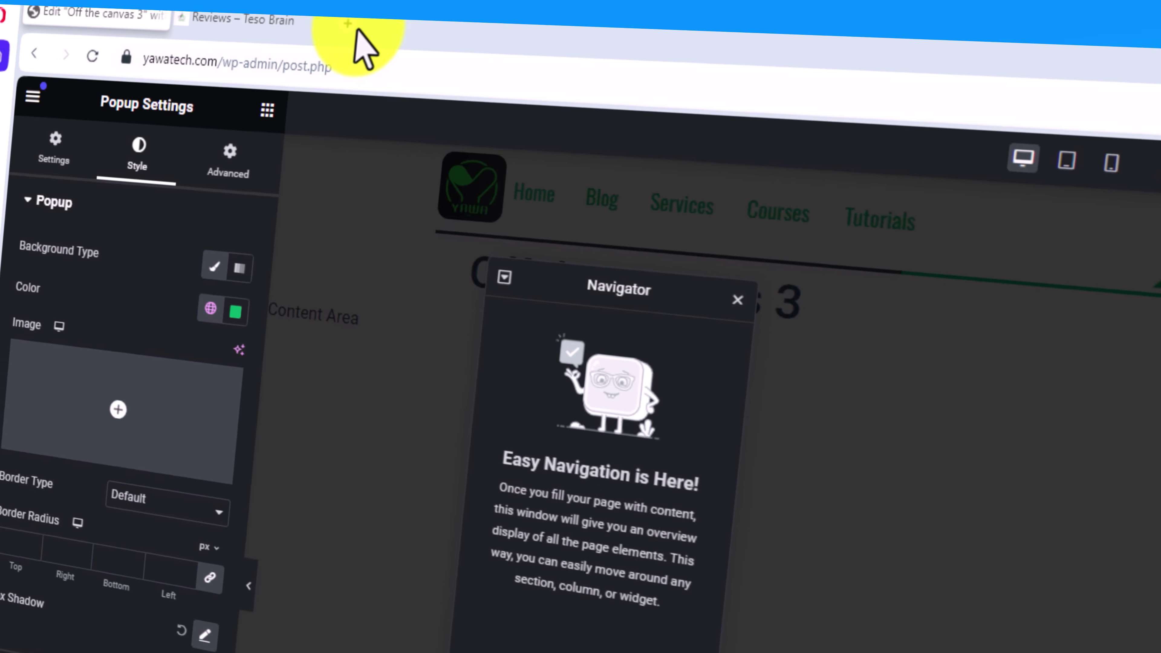
Open unsplash.com in a new browser tab and show its Wallpapers category.
left_click(250, 3)
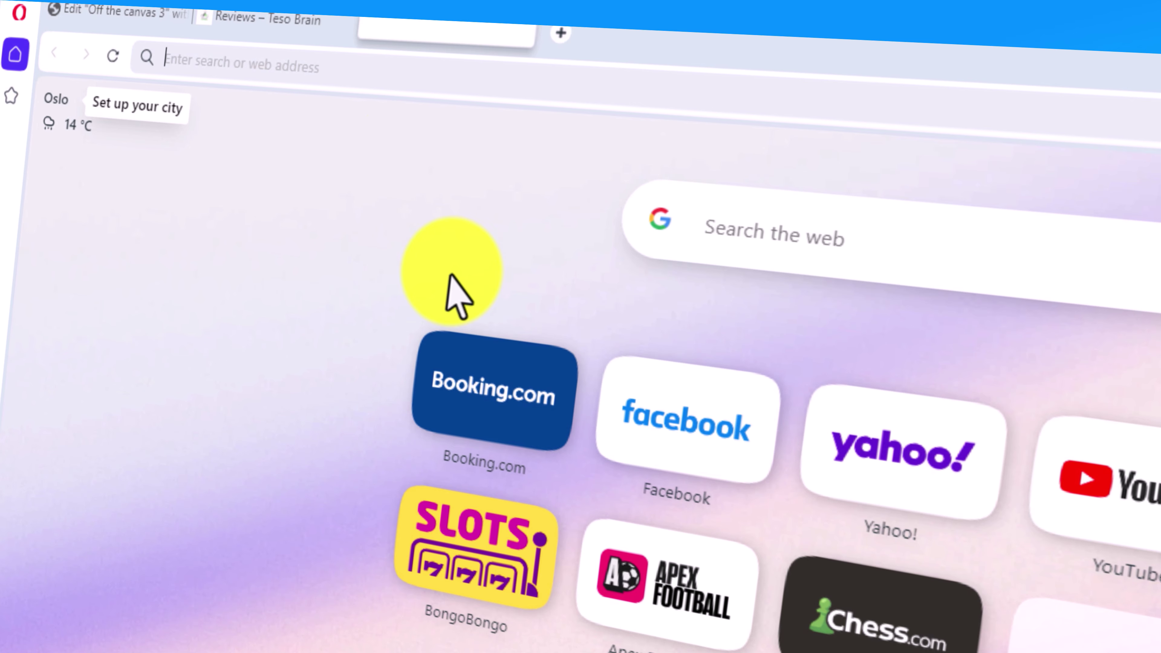
type("unsplash.com")
key("Return")
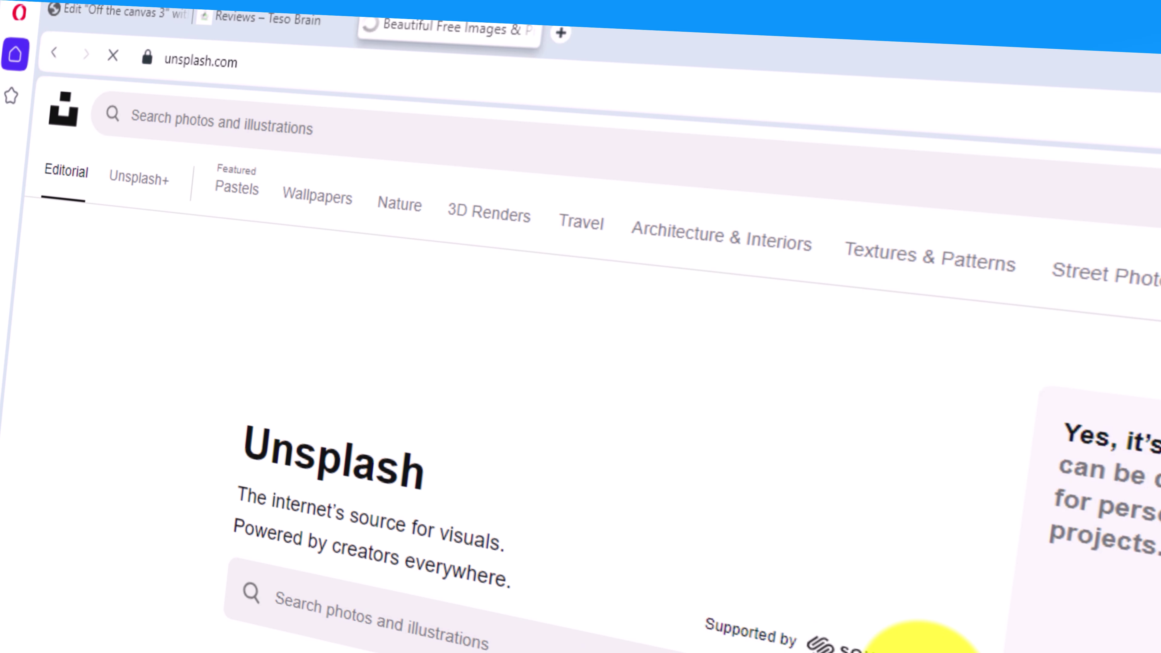
scroll(199, 417, "down", 2)
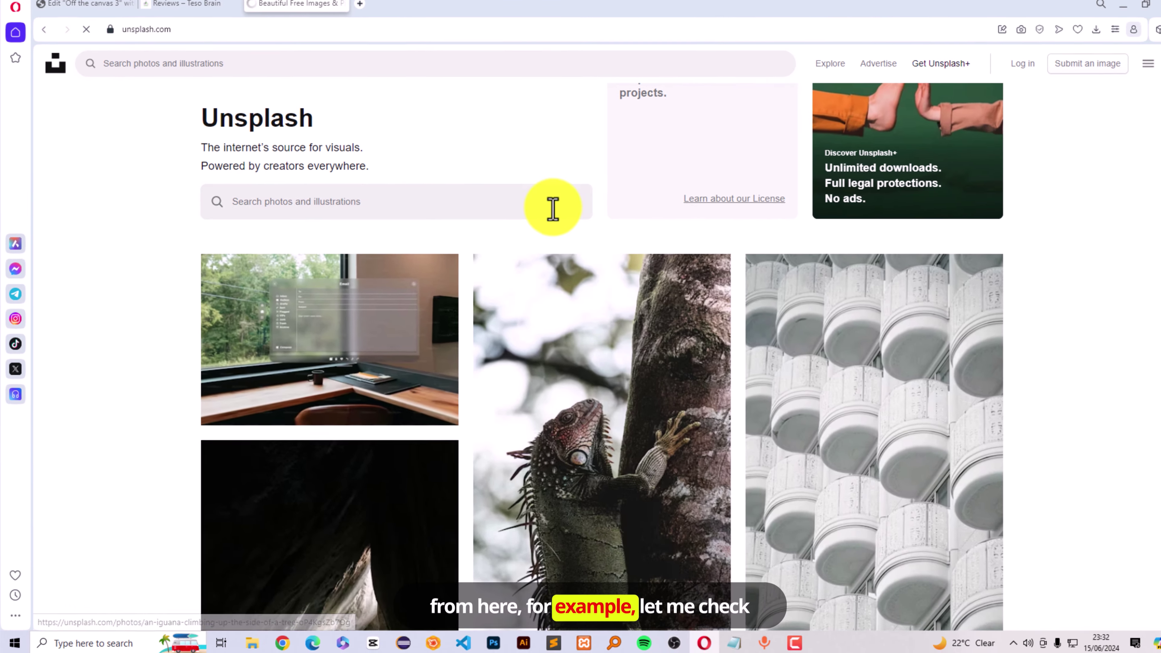
scroll(552, 208, "up", 3)
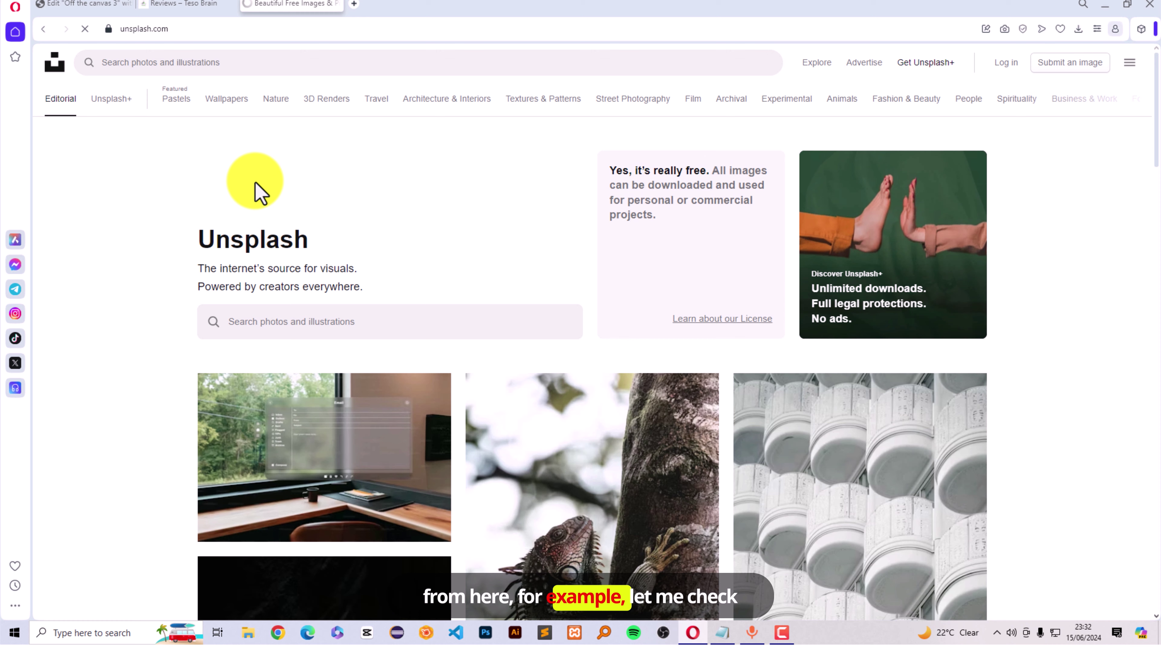
left_click(226, 100)
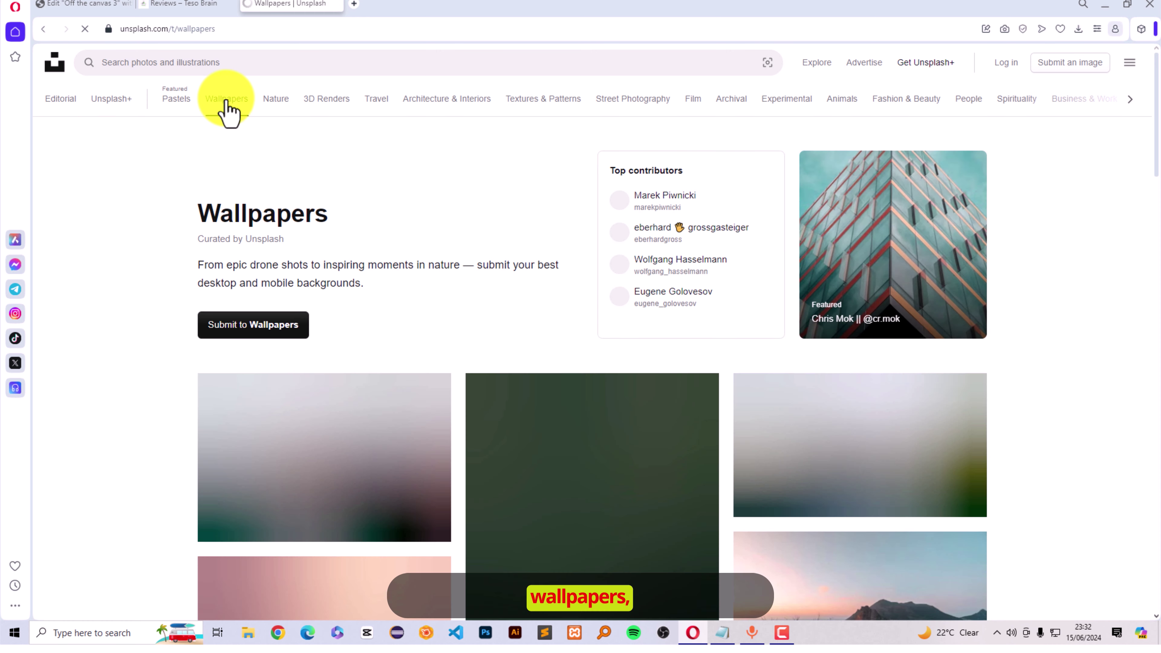
Search Unsplash for "technology background" and filter the photos to Landscape orientation.
left_click(220, 62)
type("tech")
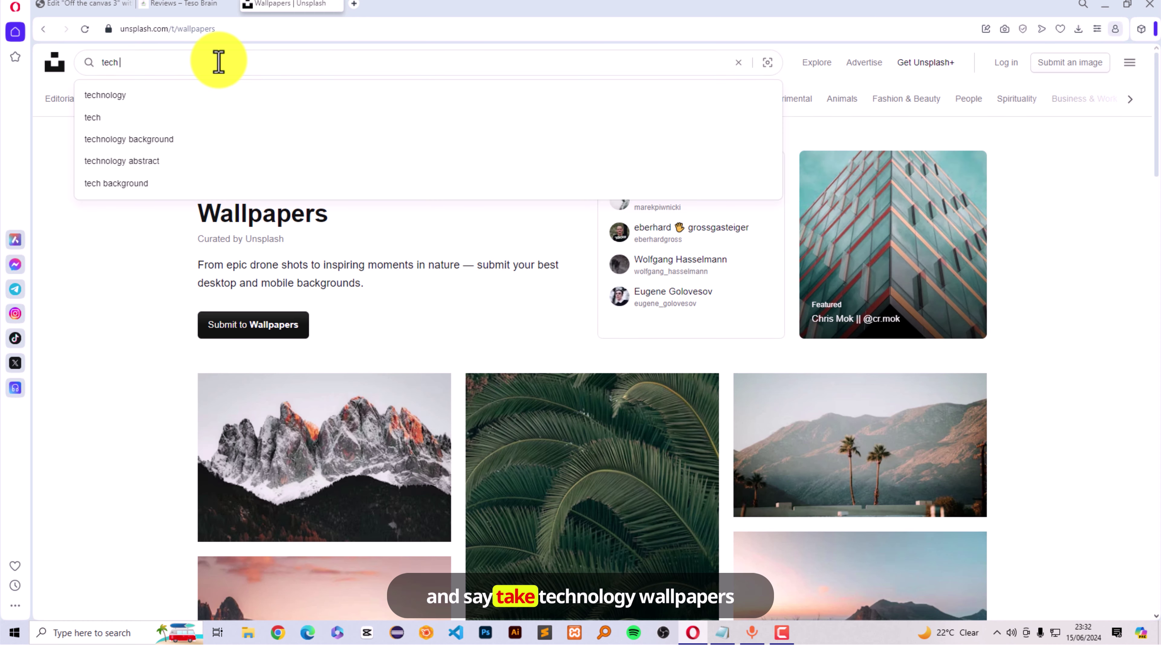
left_click(146, 136)
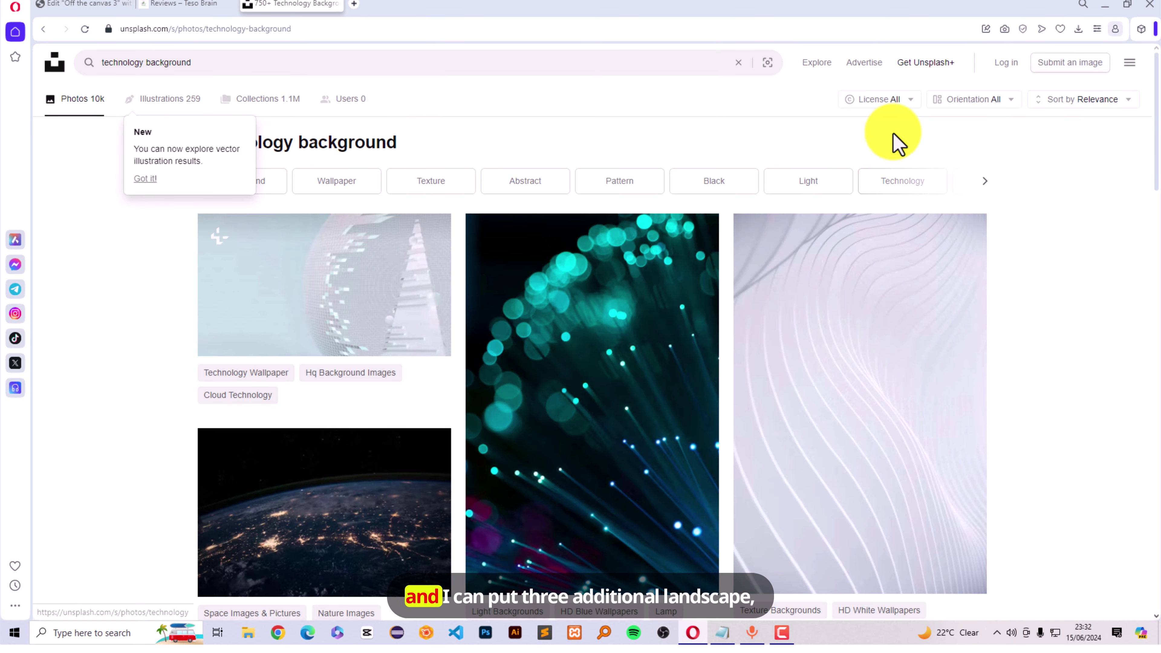
left_click(979, 113)
left_click(960, 176)
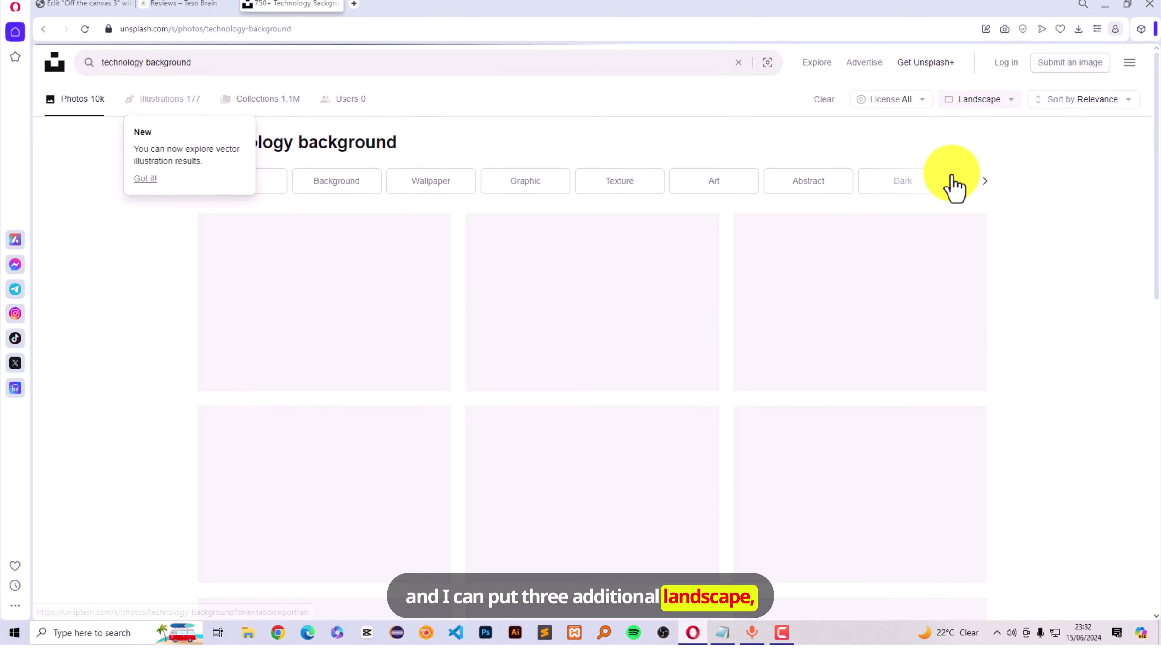
Open the photo of the black and blue laptop keyboard from the results and copy its image address.
scroll(1036, 356, "down", 8)
scroll(514, 334, "down", 7)
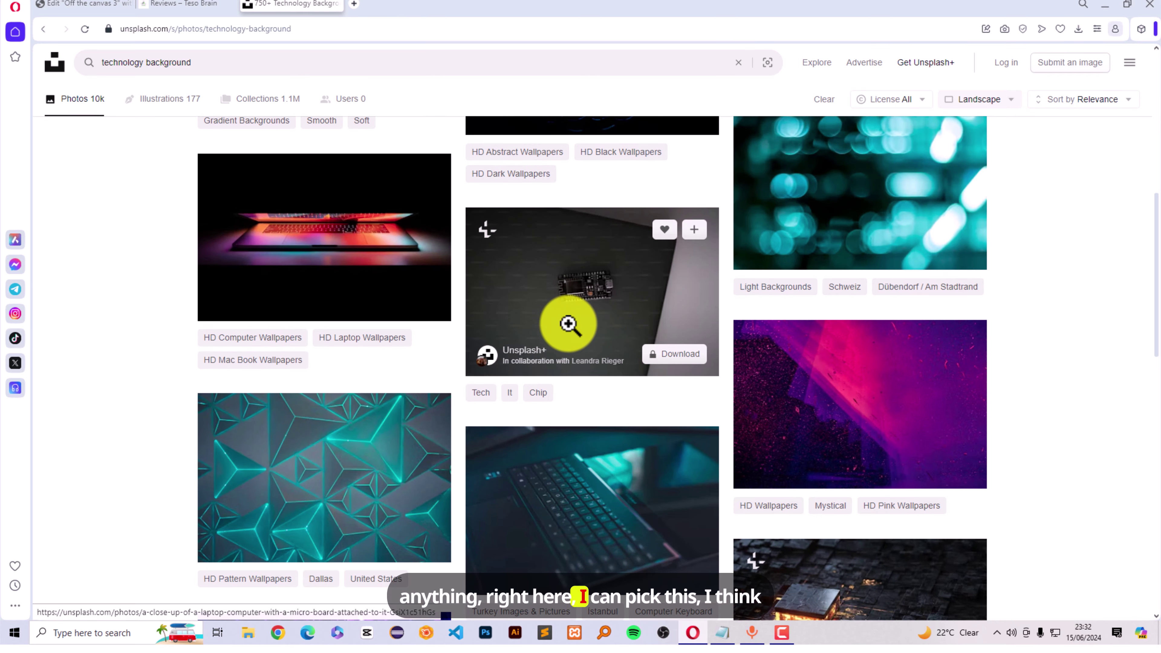
right_click(554, 327)
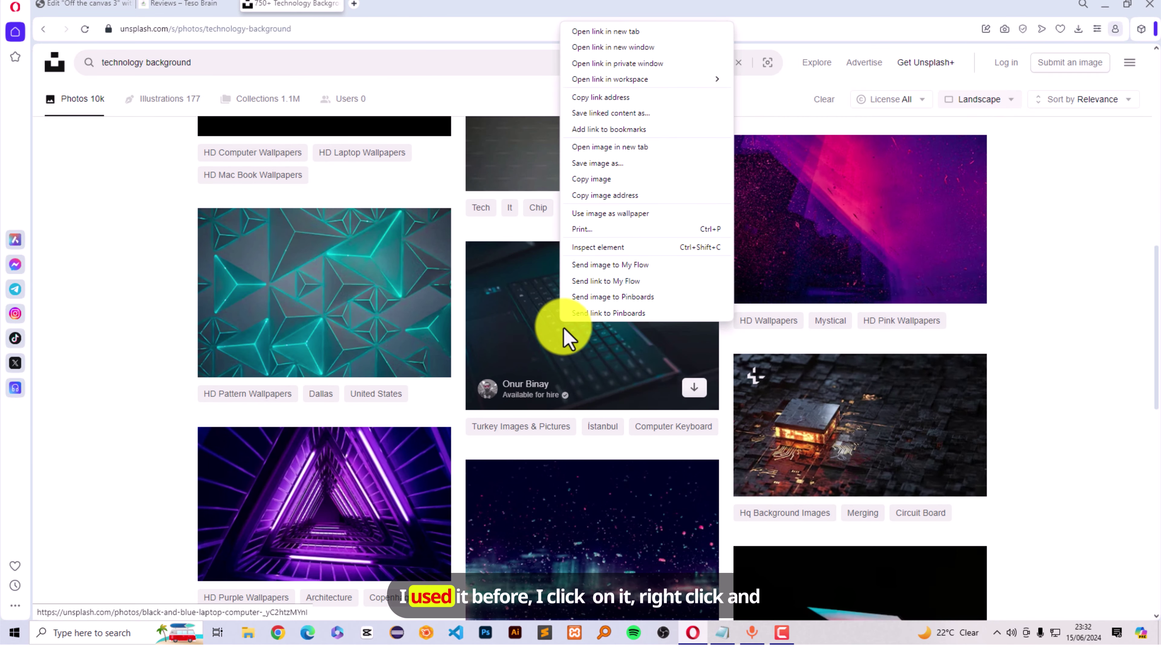
left_click(516, 307)
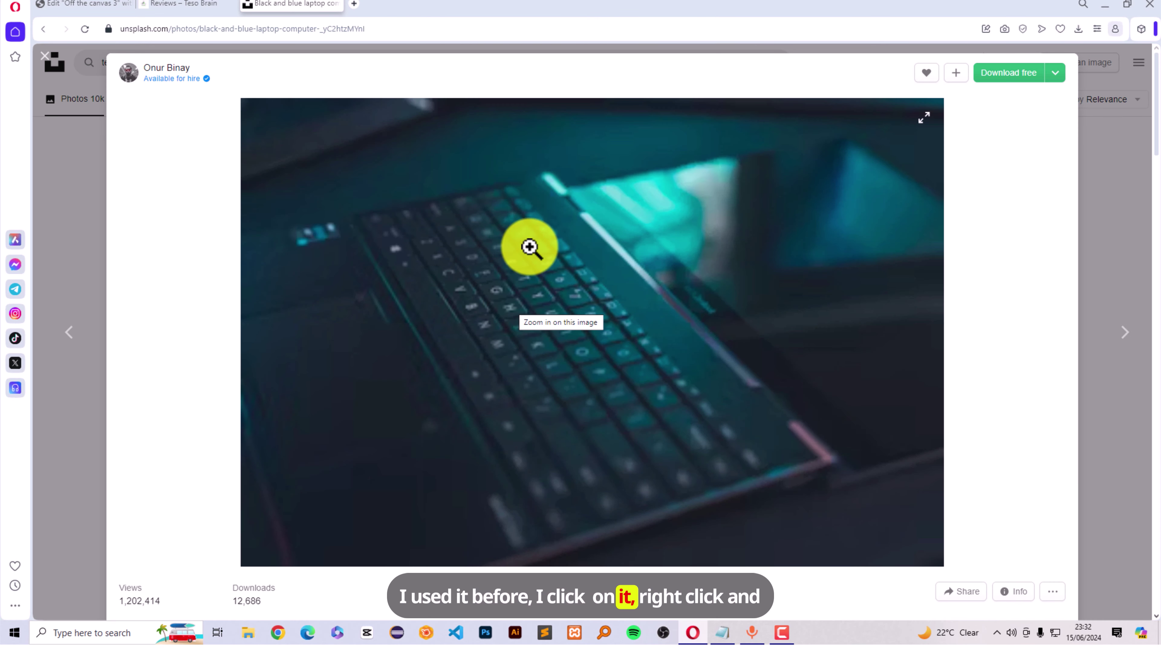
right_click(534, 236)
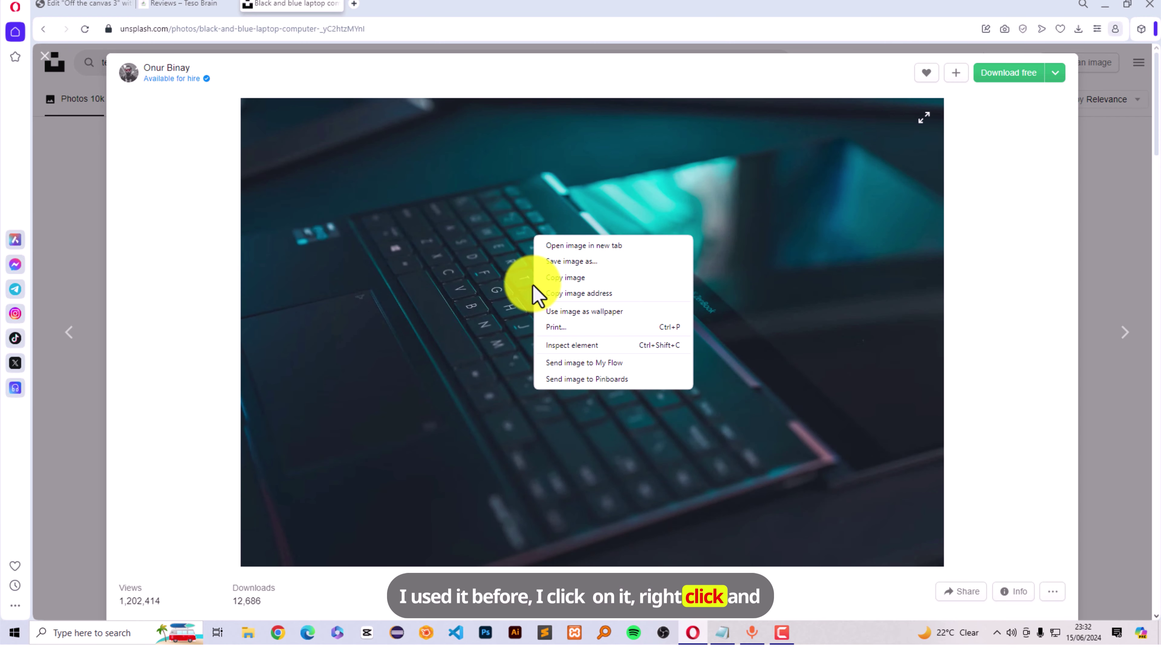
left_click(575, 293)
Switch back to the Elementor popup editor and clear the popup's background color.
left_click(158, 4)
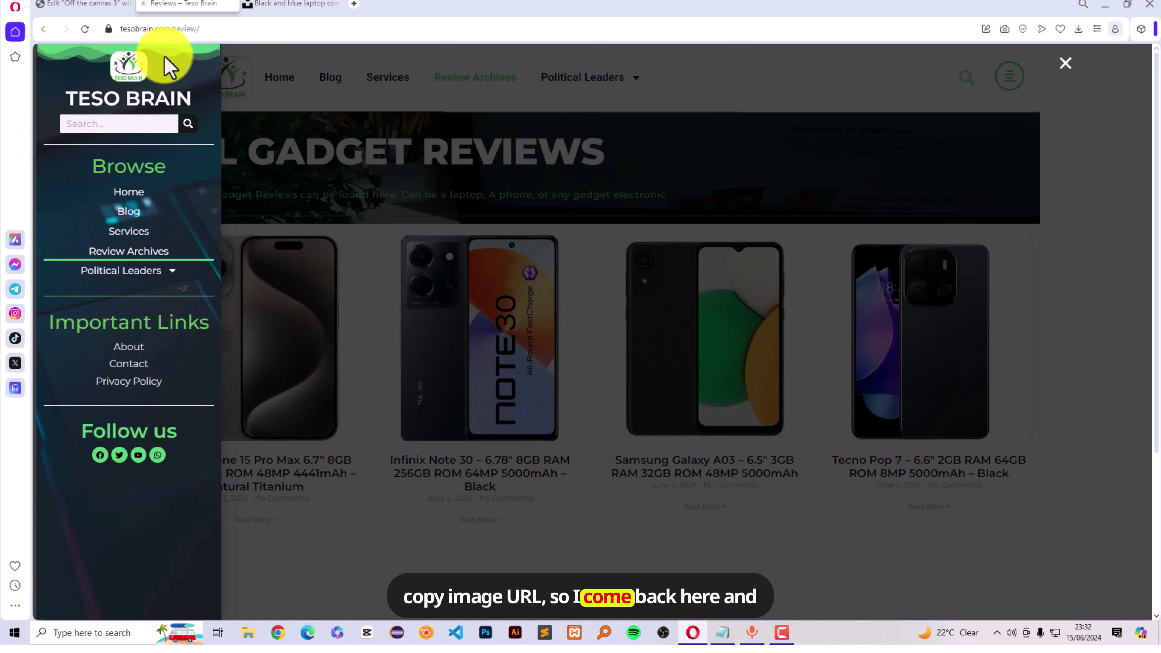
left_click(87, 4)
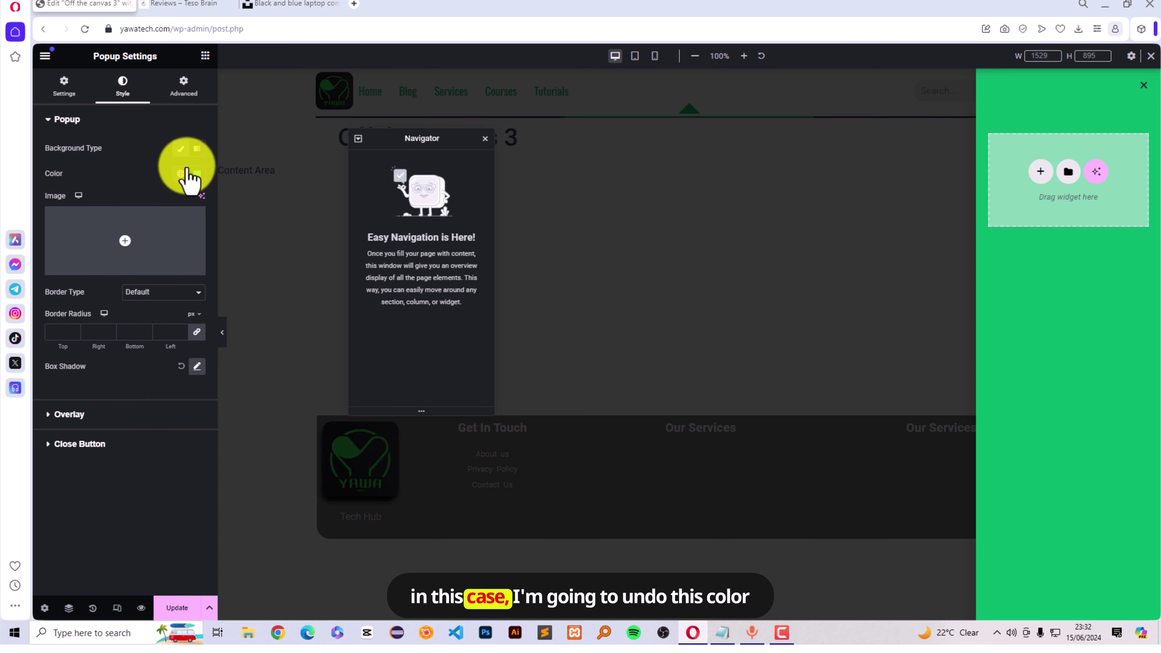
left_click(196, 174)
left_click(218, 200)
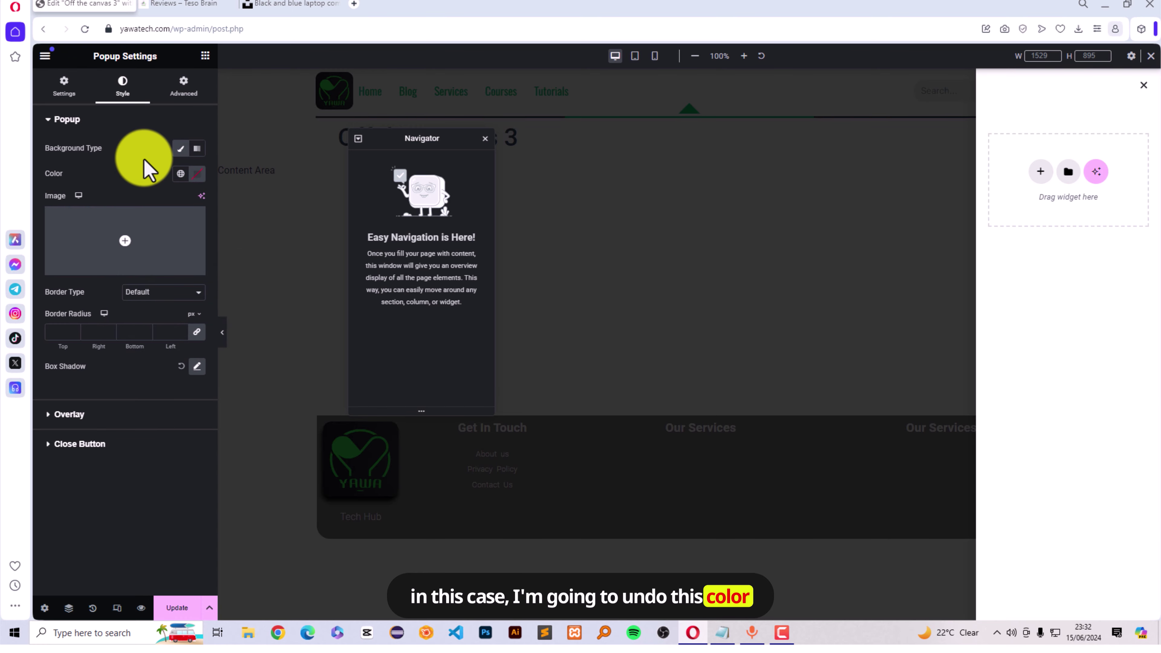
left_click(180, 150)
left_click(196, 149)
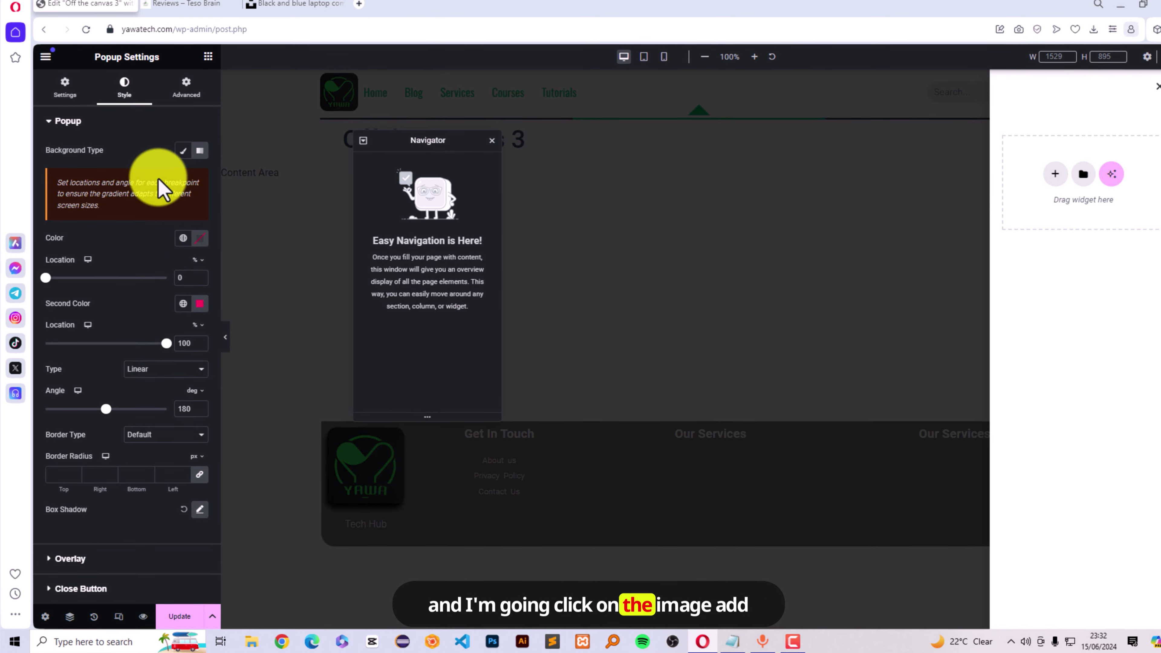
left_click(182, 149)
Insert the copied Unsplash laptop photo from its URL as the popup's background image.
left_click(97, 250)
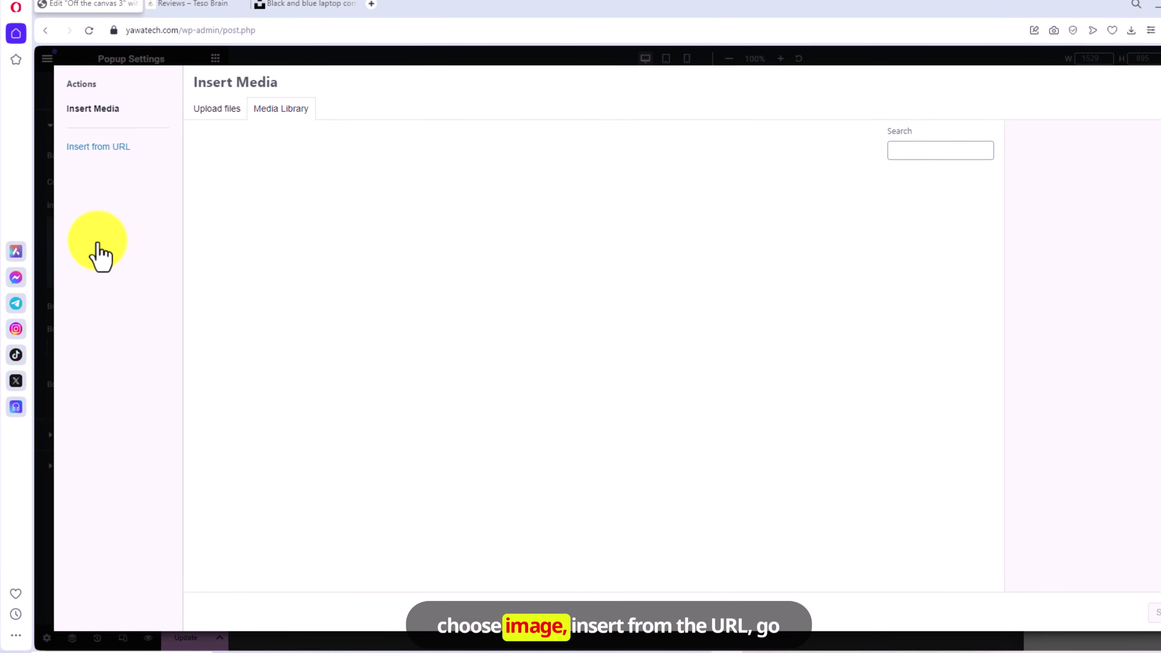
left_click(108, 155)
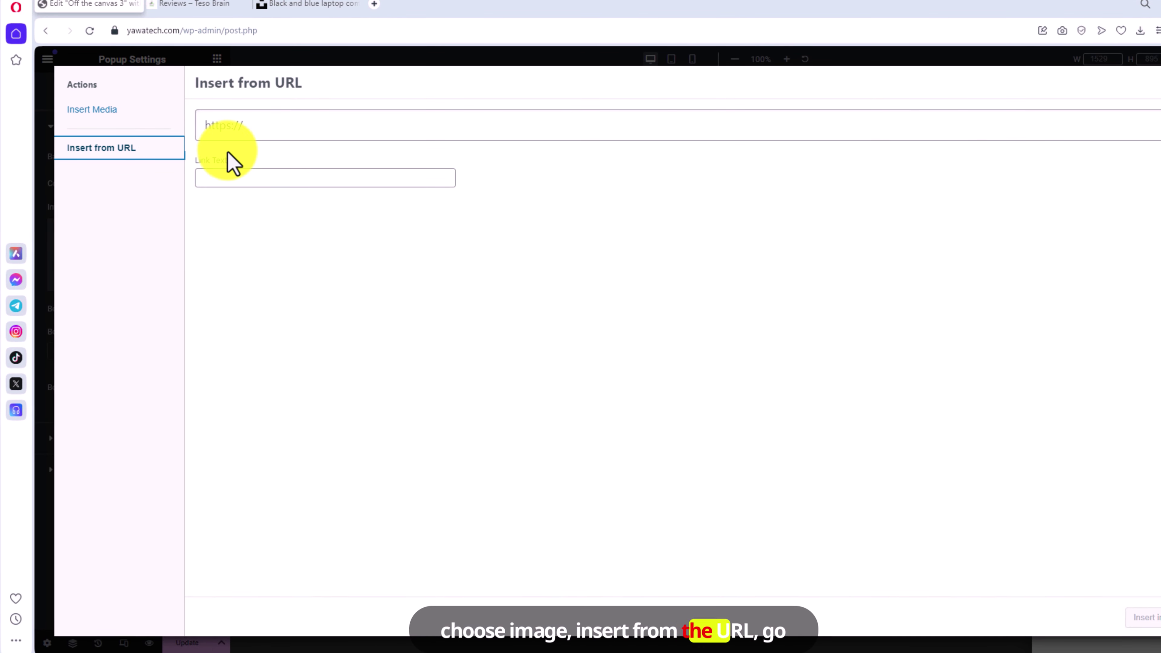
left_click(229, 132)
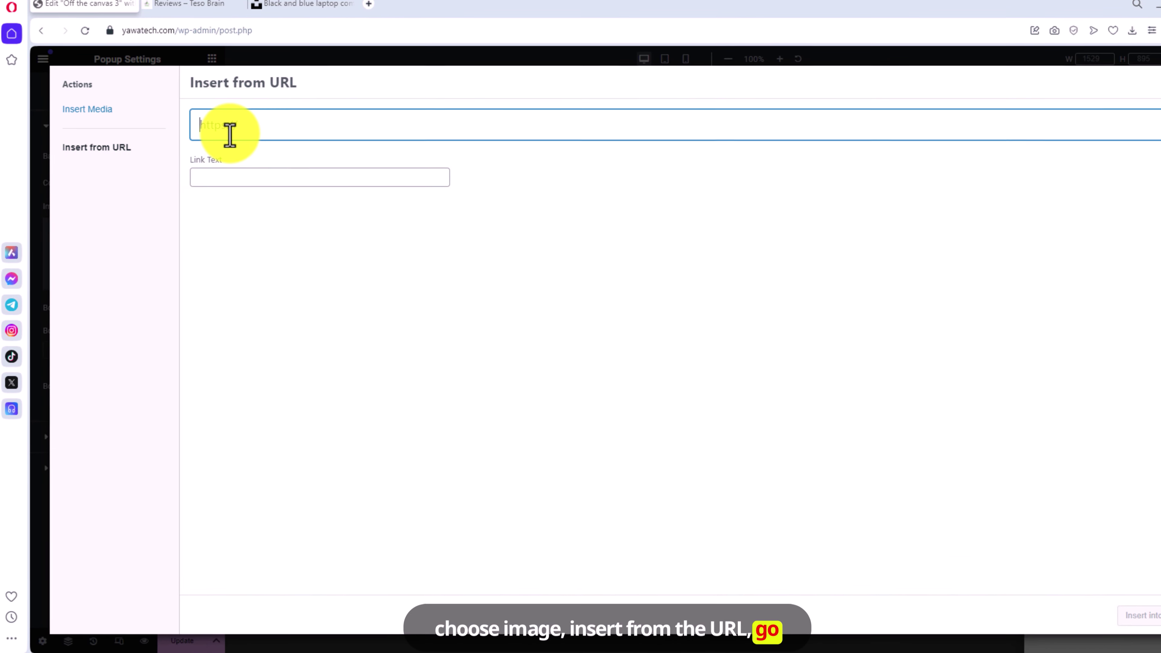
key("ctrl+v")
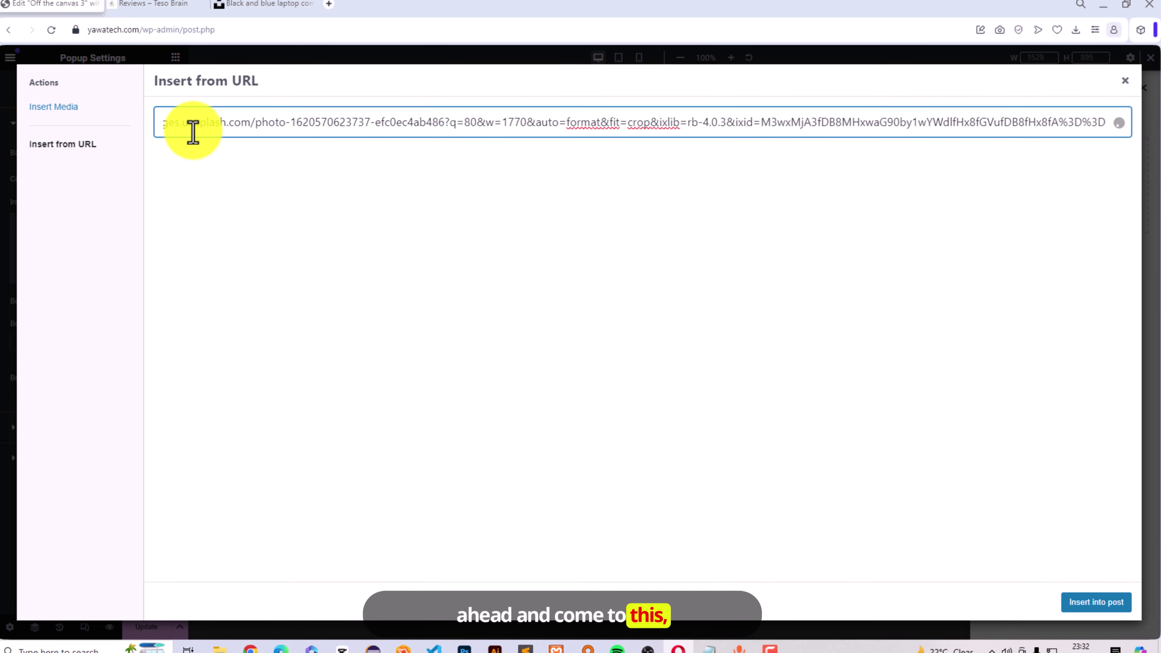
left_click(1100, 604)
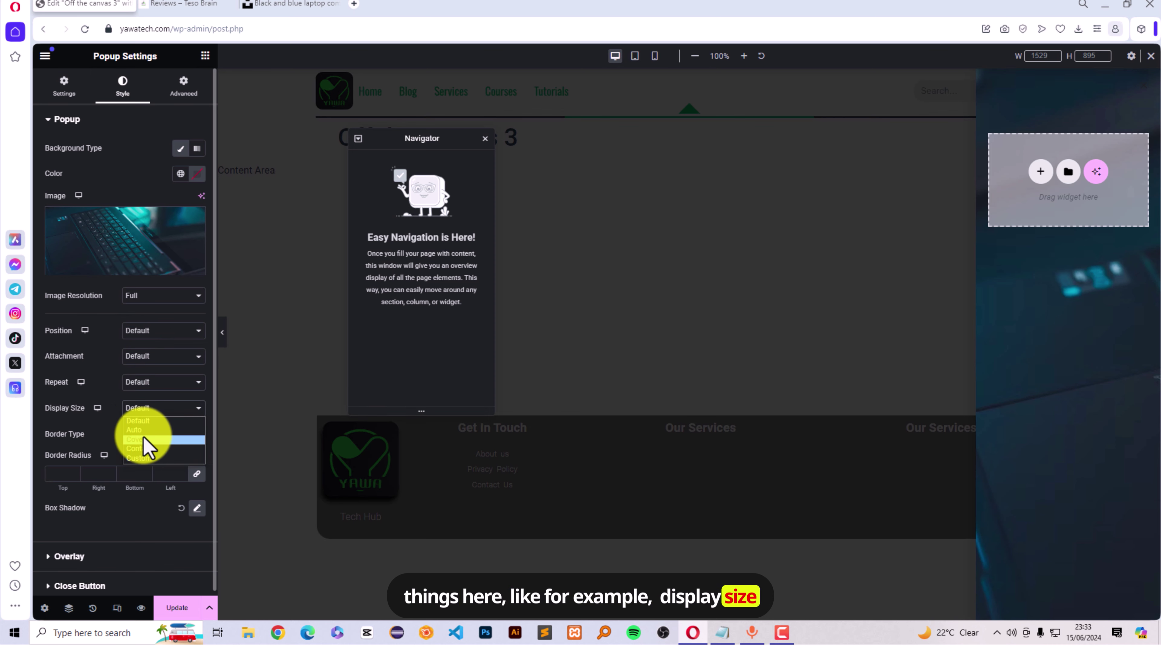
Set the background image's display size to Cover and its position to Center Left.
left_click(137, 439)
left_click(151, 332)
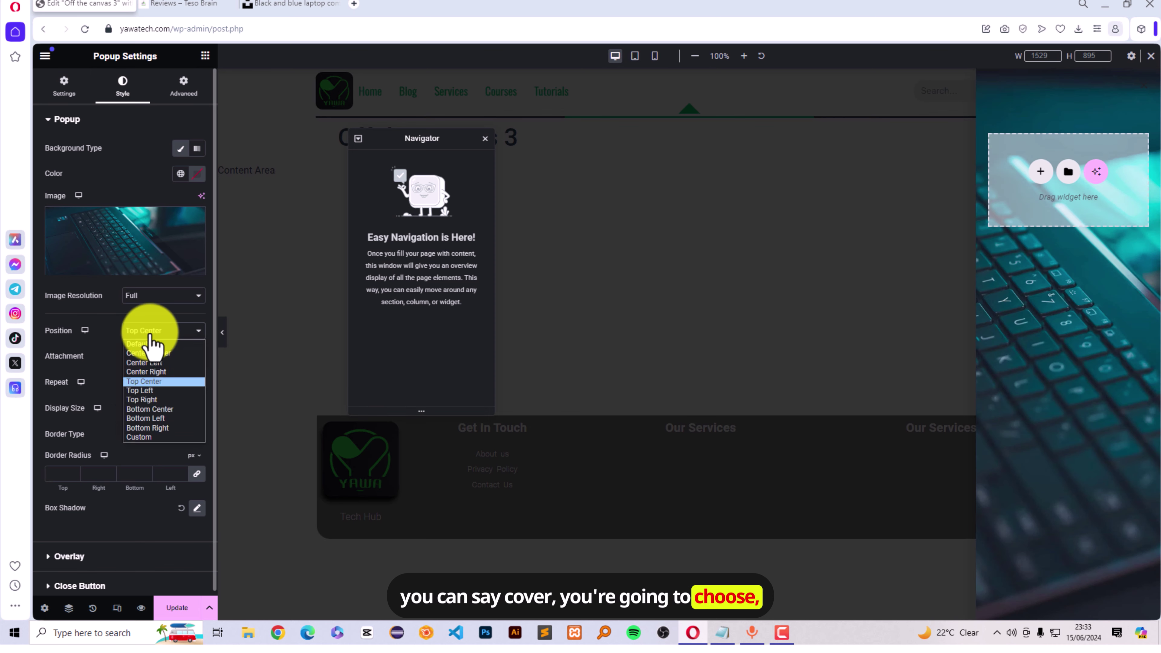
left_click(149, 364)
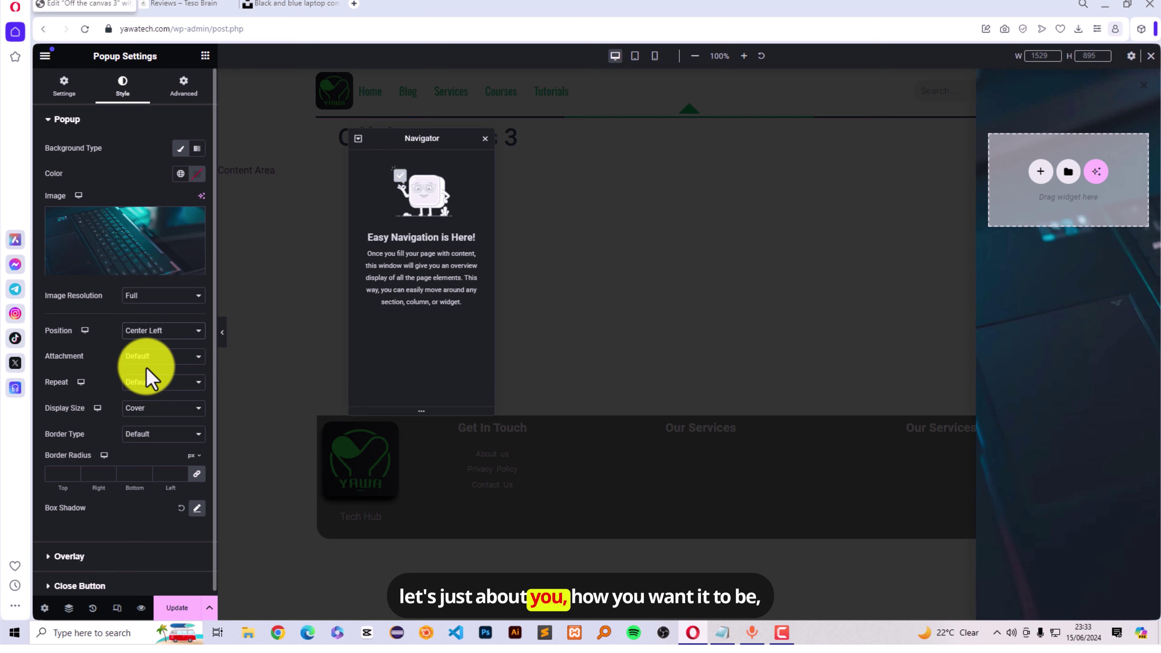
Set the popup's background color to the global Secondary color and remove its background image.
left_click(181, 174)
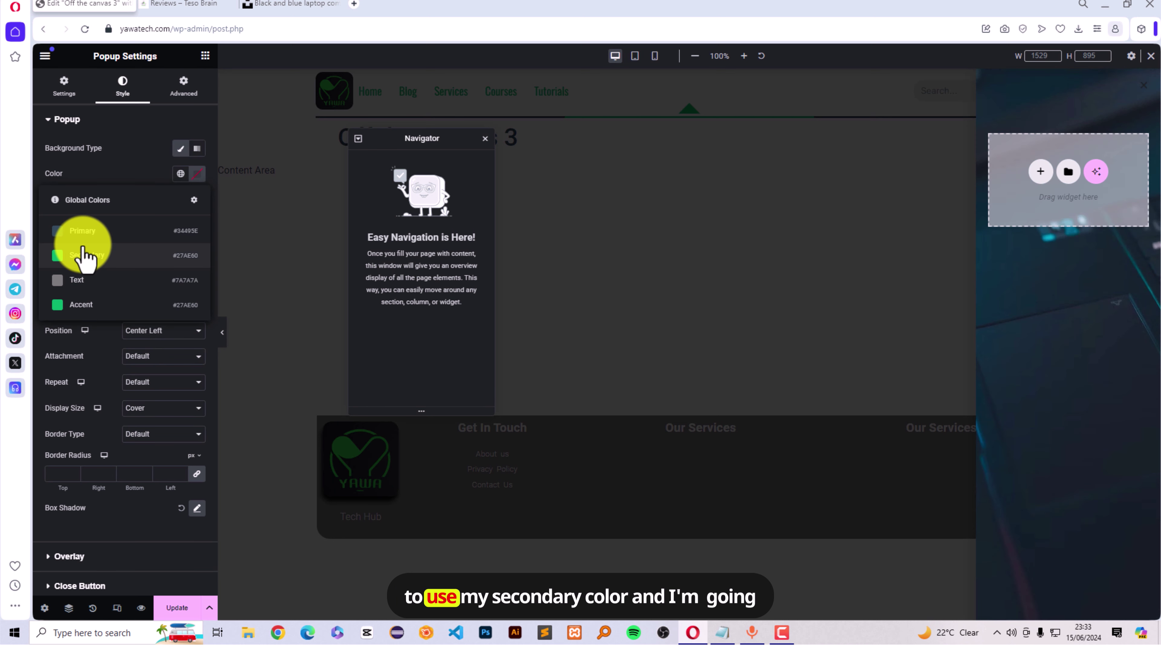
left_click(85, 256)
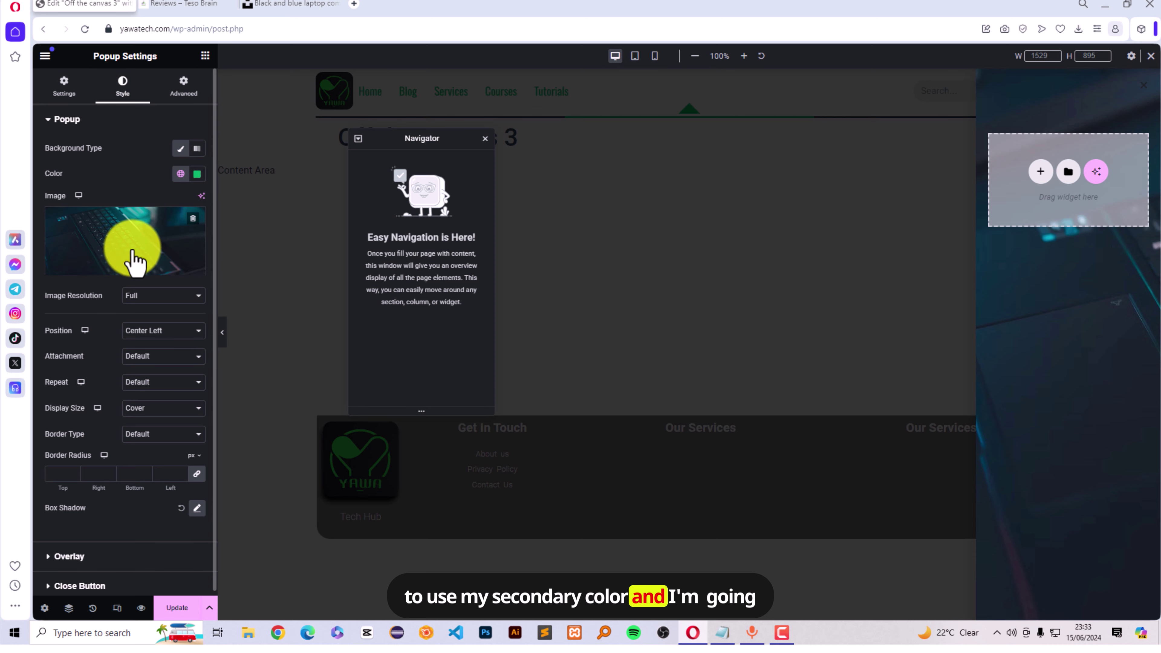
left_click(193, 219)
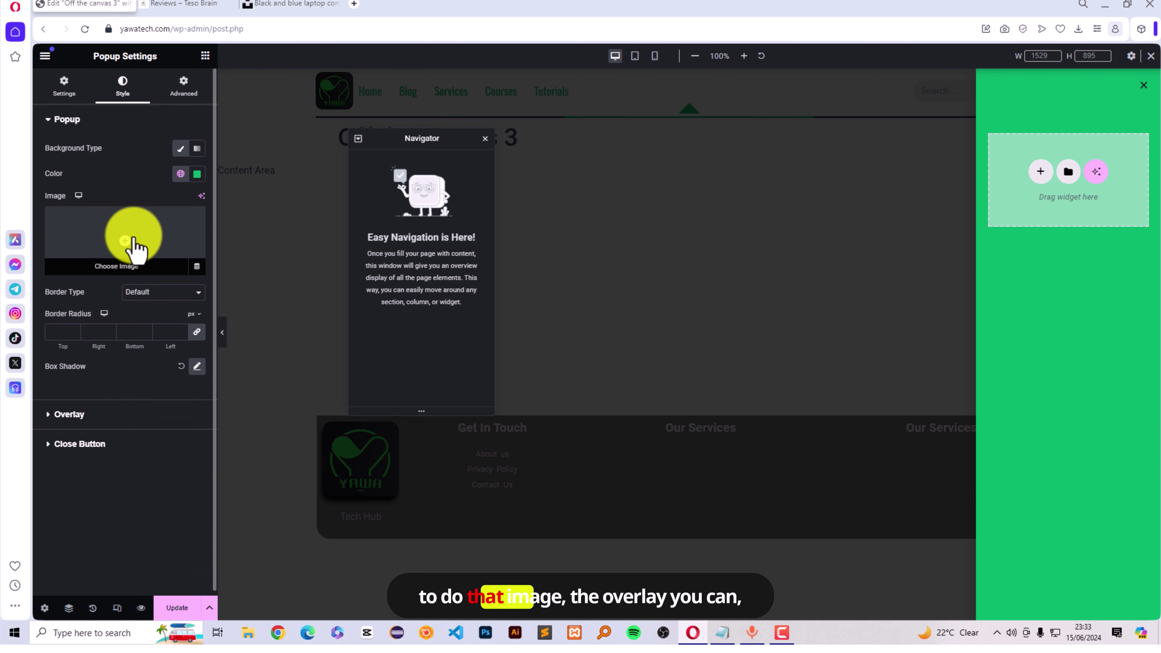
Try a white overlay color at different opacity levels for the popup, including fully transparent, and restore the default overlay.
left_click(65, 421)
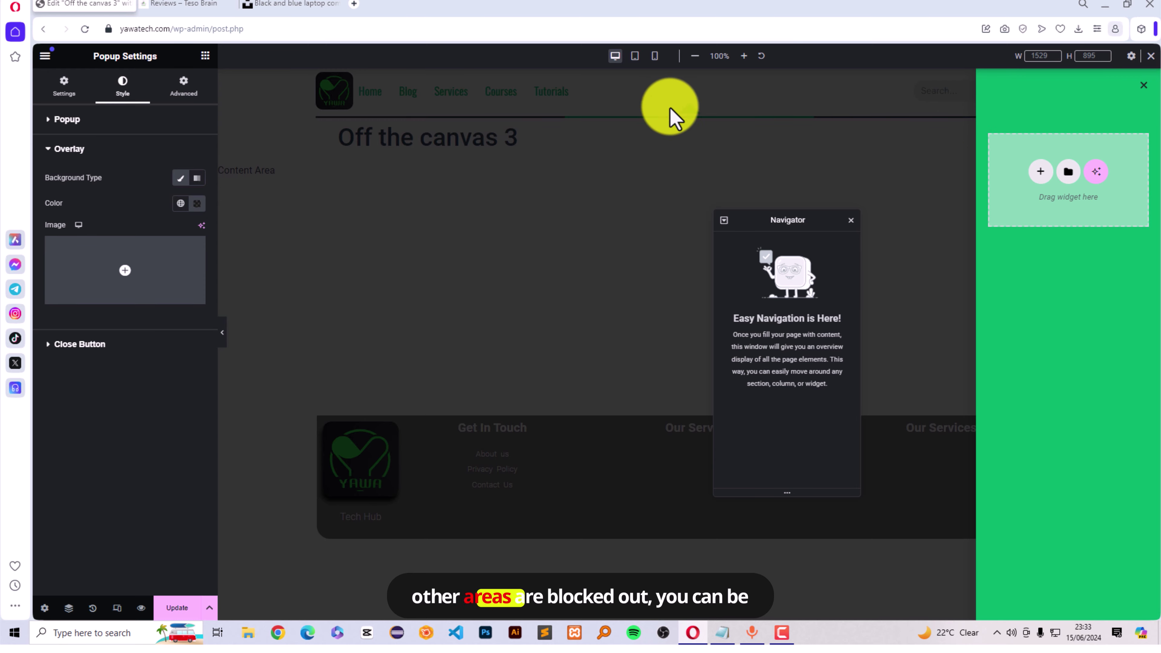
left_click(197, 204)
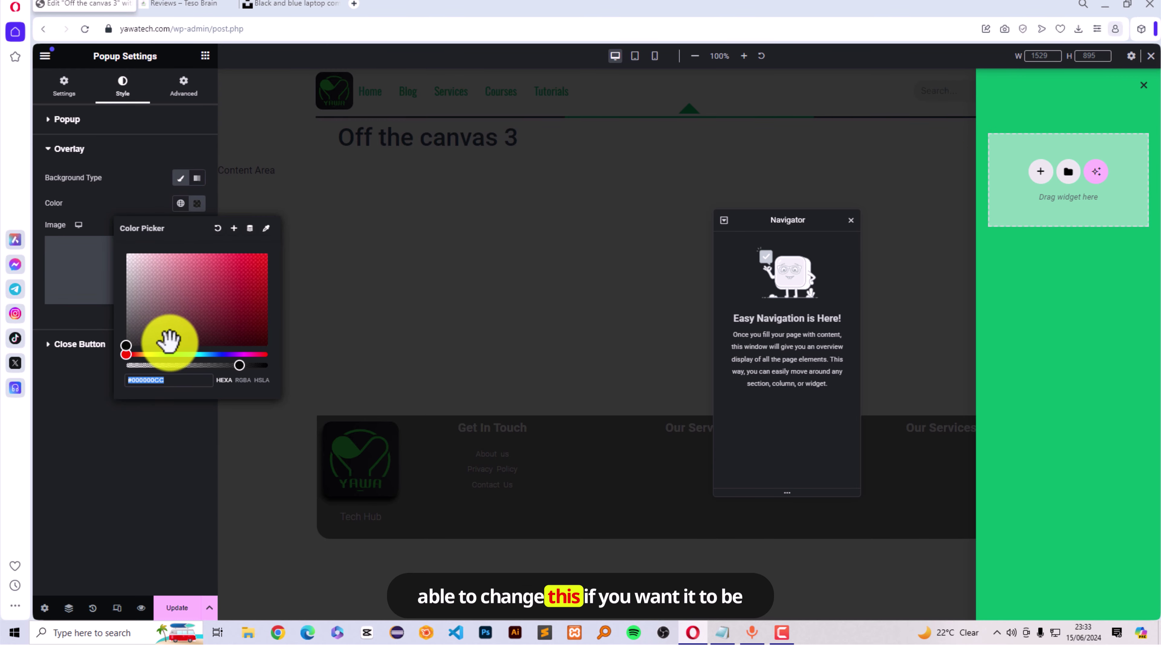
left_click_drag(163, 338, 115, 247)
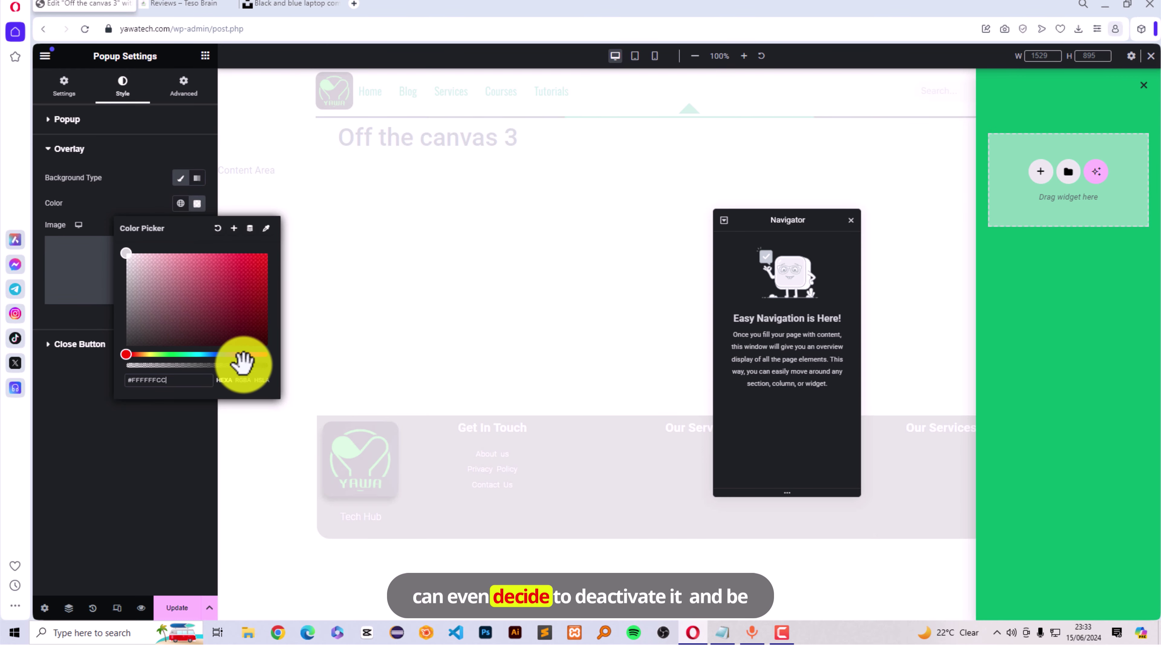
left_click_drag(241, 364, 64, 379)
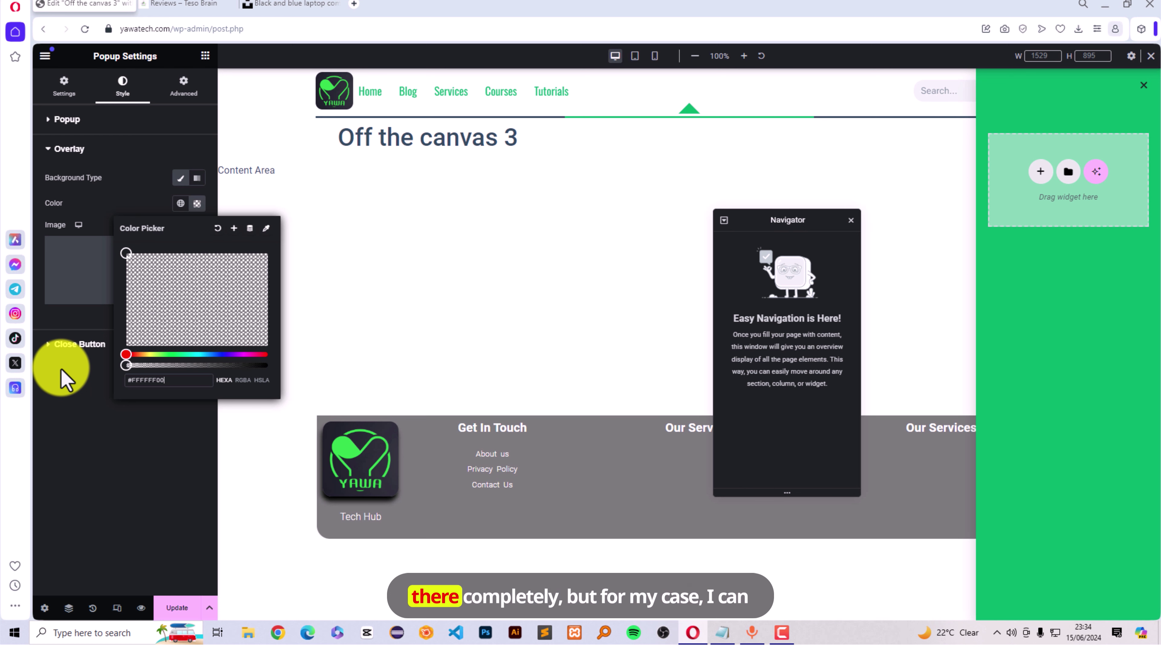
left_click(219, 365)
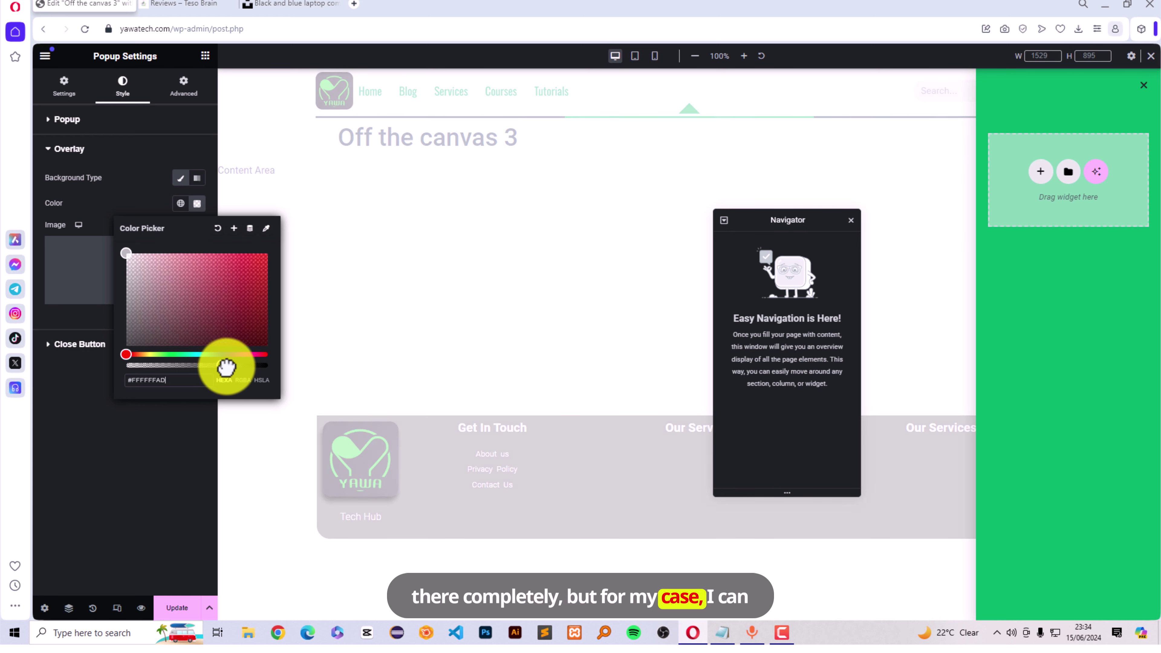
left_click_drag(227, 367, 239, 369)
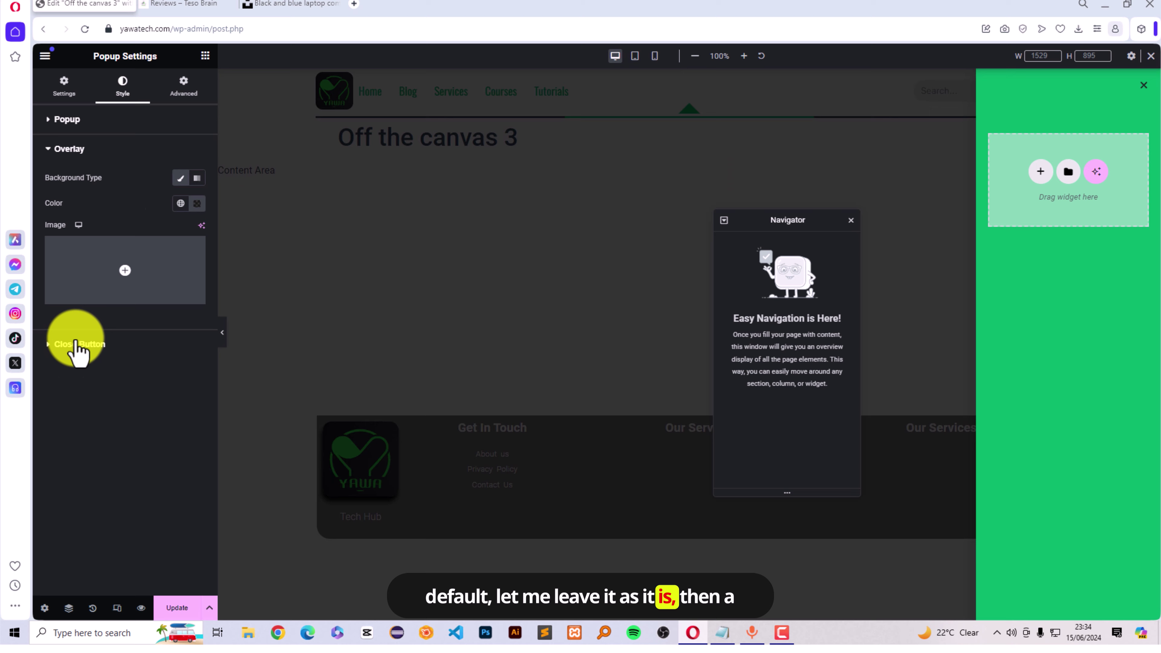
Color the popup's close button #FFFFFF and set its vertical position to 2% and its horizontal position to 10%.
left_click(76, 345)
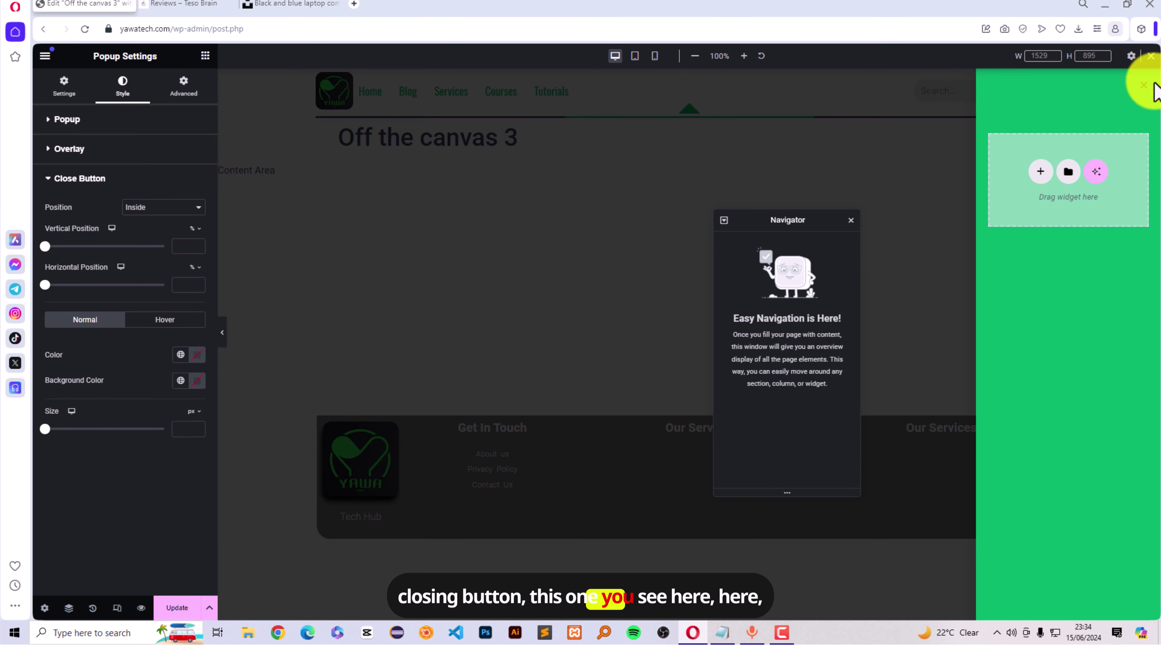
left_click(181, 355)
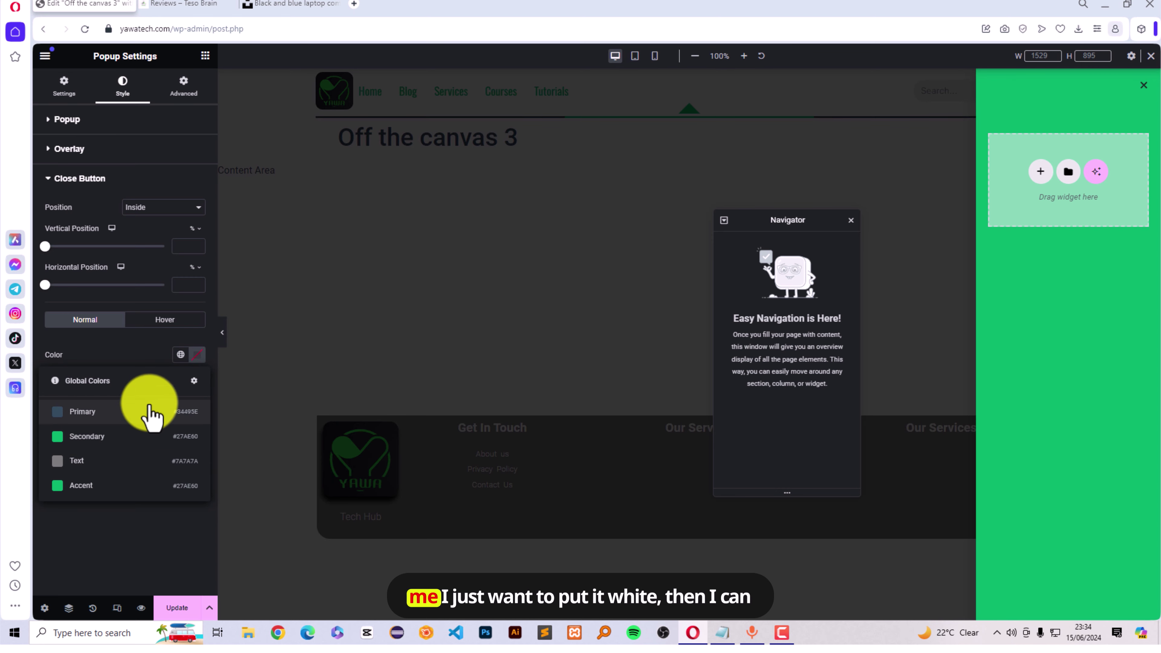
left_click(197, 355)
type("#FFFFFF")
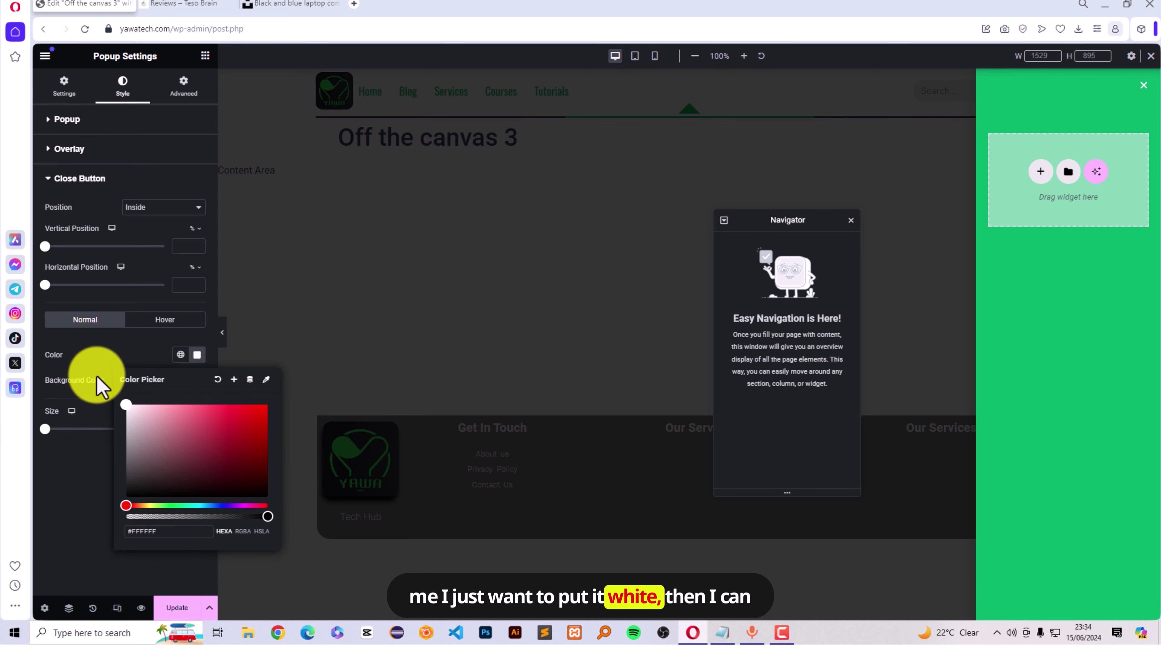
left_click(112, 346)
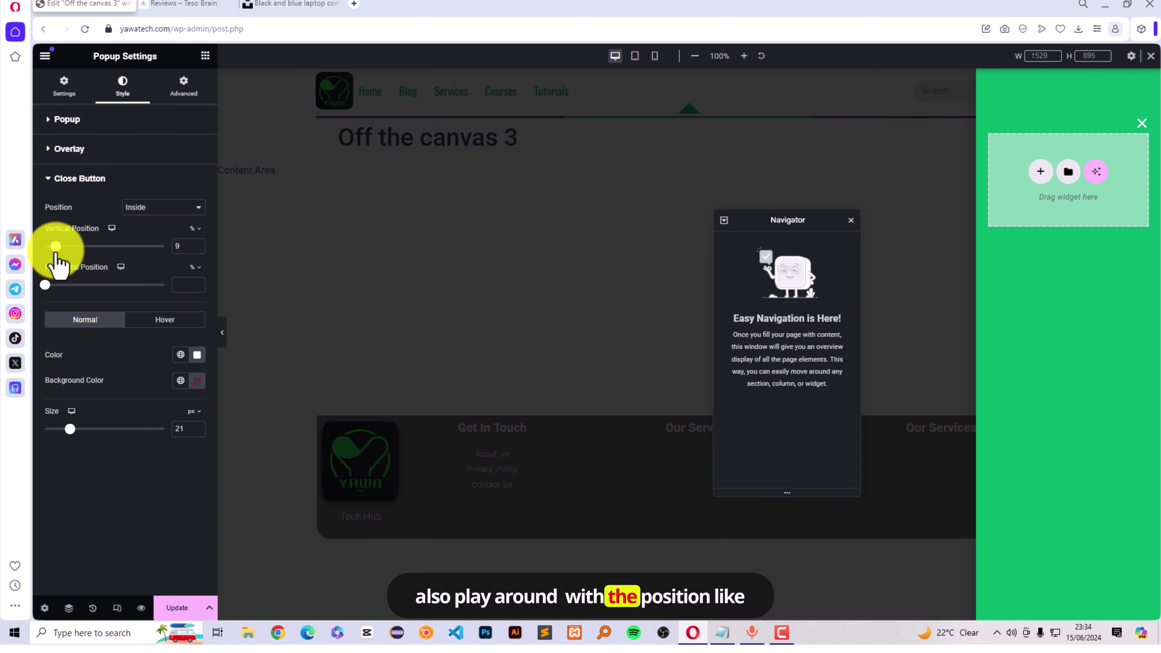
left_click_drag(56, 247, 57, 285)
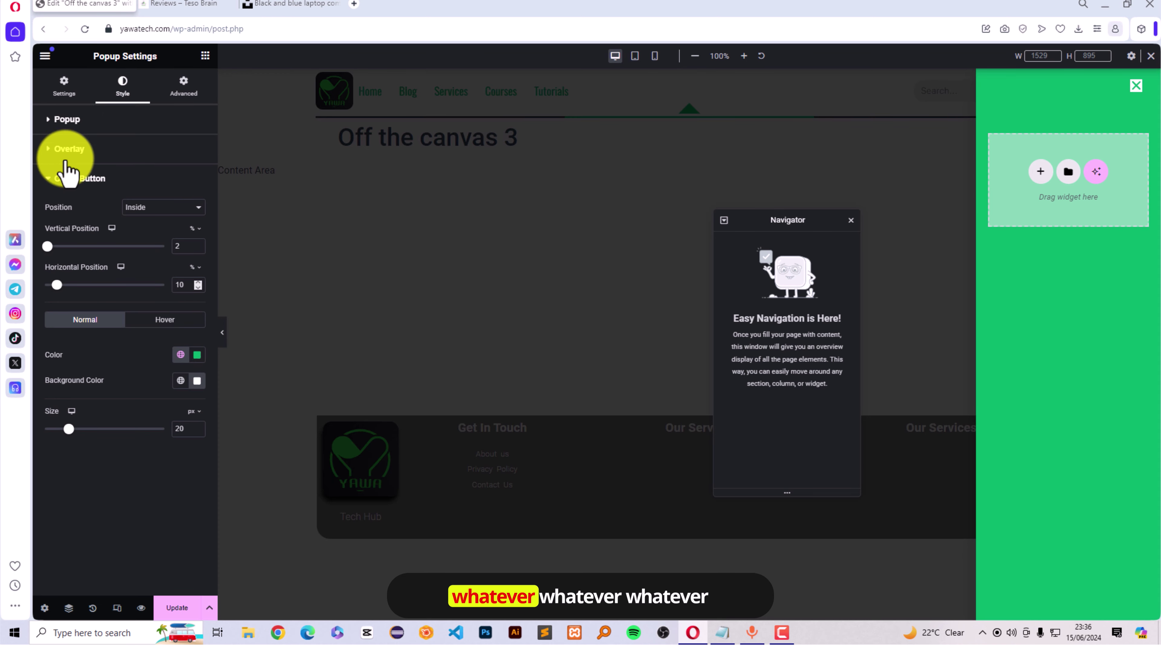
left_click(64, 85)
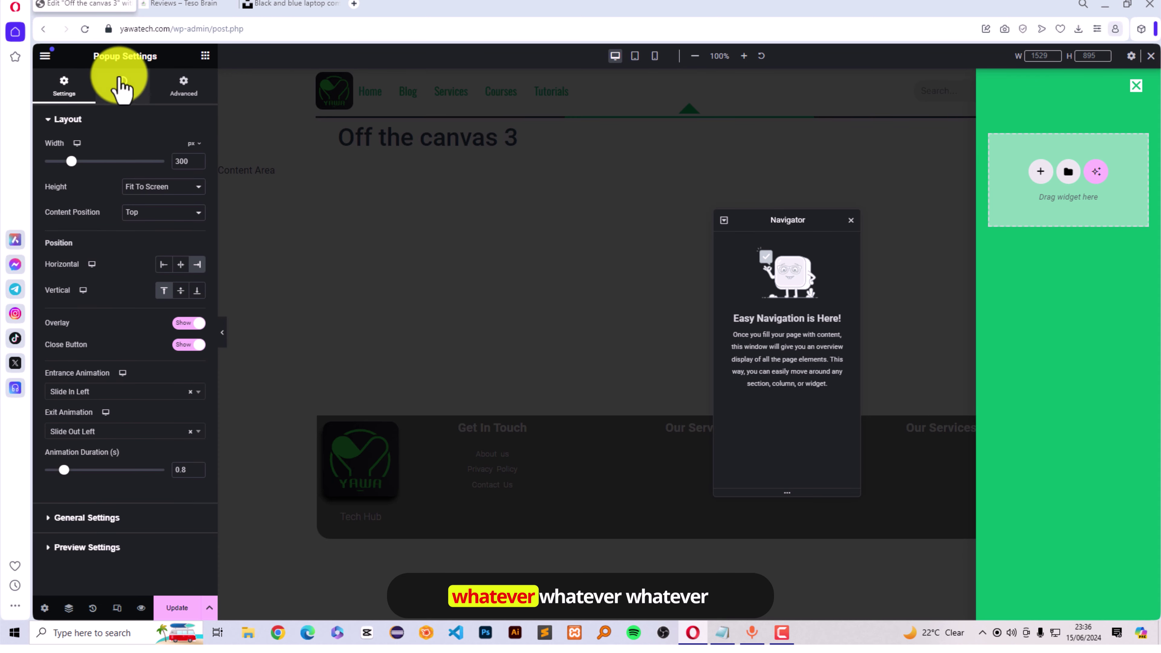
left_click(120, 86)
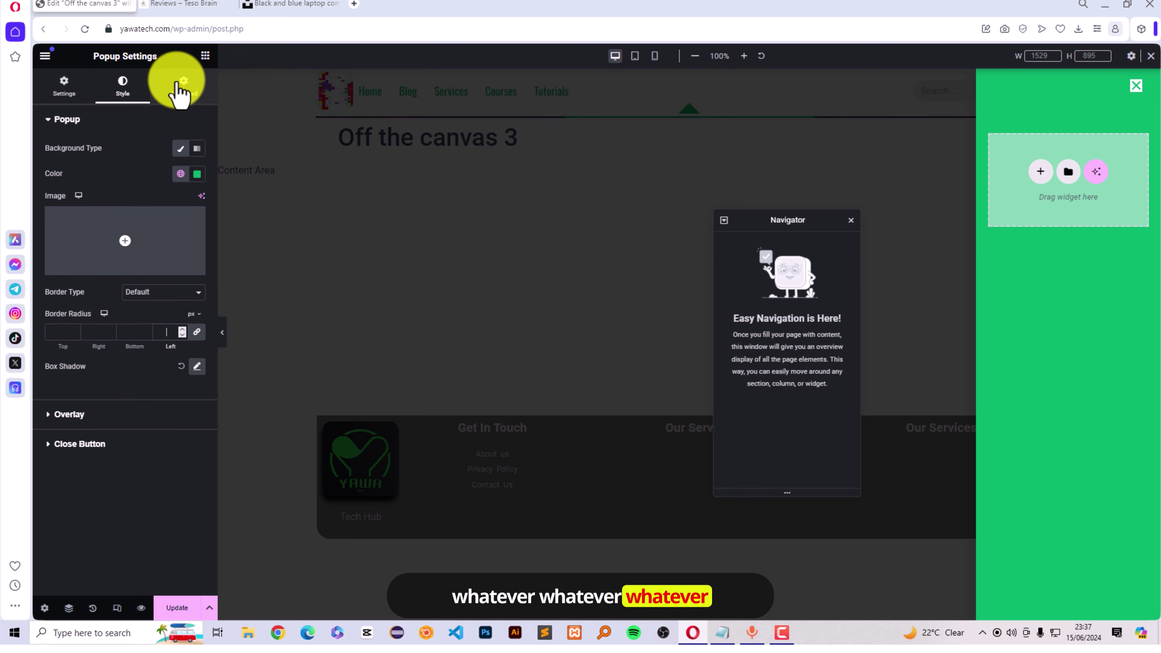
left_click(181, 89)
Add a container to the empty popup and nest a second container inside it.
left_click(205, 57)
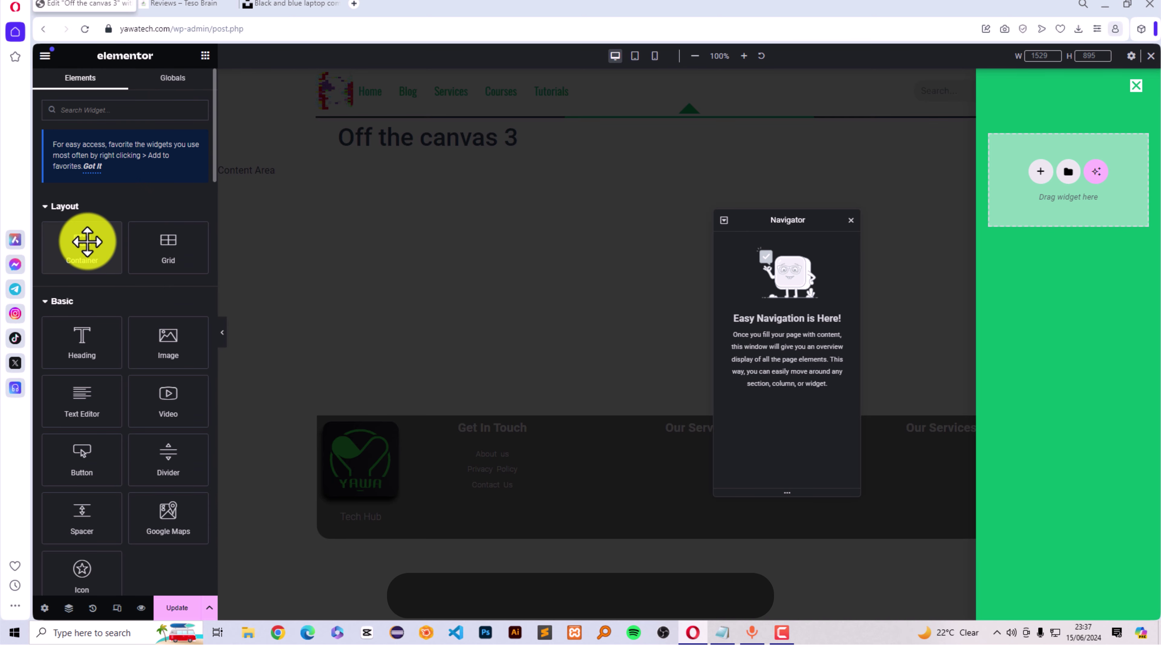
left_click_drag(82, 245, 1073, 195)
left_click(205, 56)
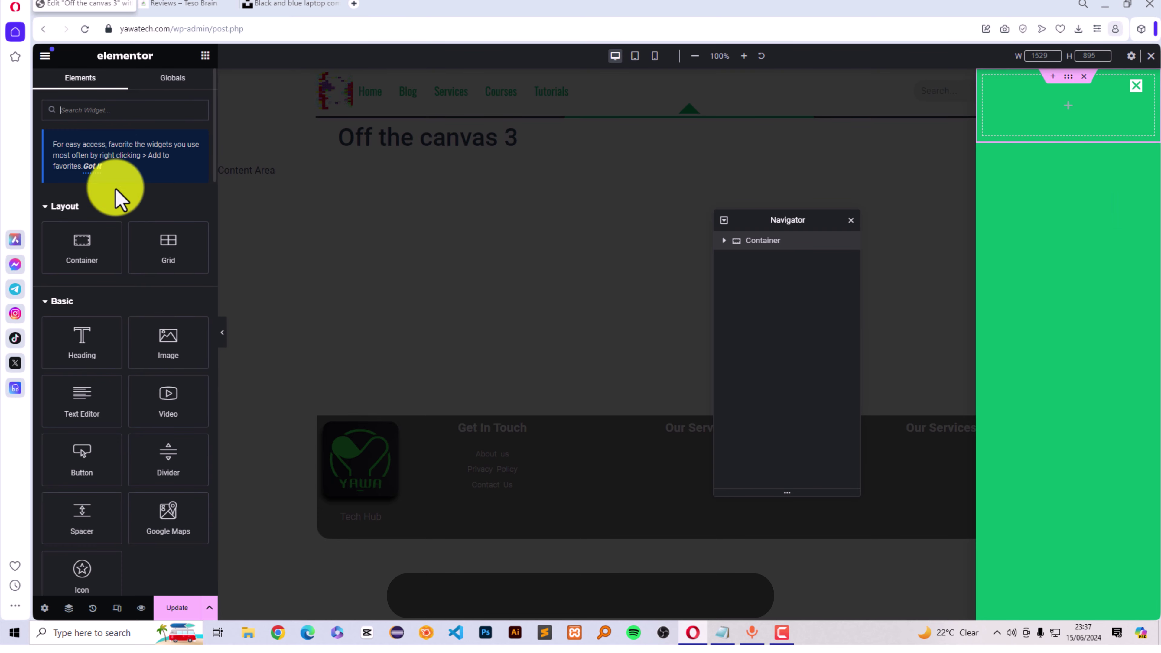
left_click_drag(83, 249, 1029, 123)
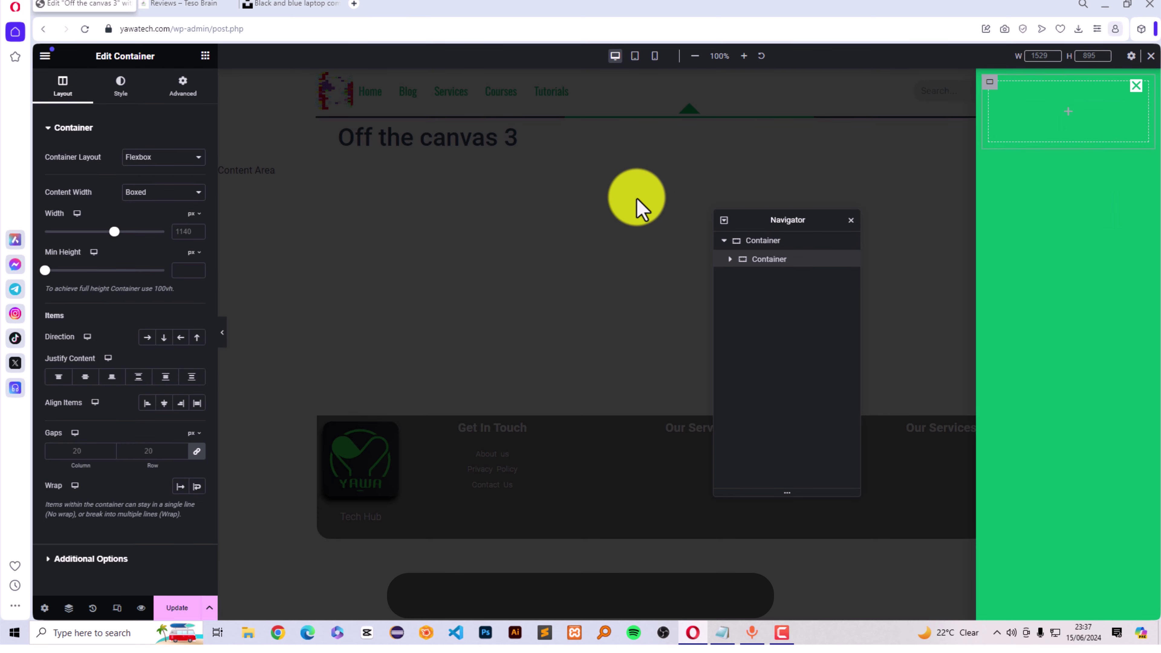
Set the outer and inner containers' content width to Full Width and duplicate the inner container.
left_click(1068, 78)
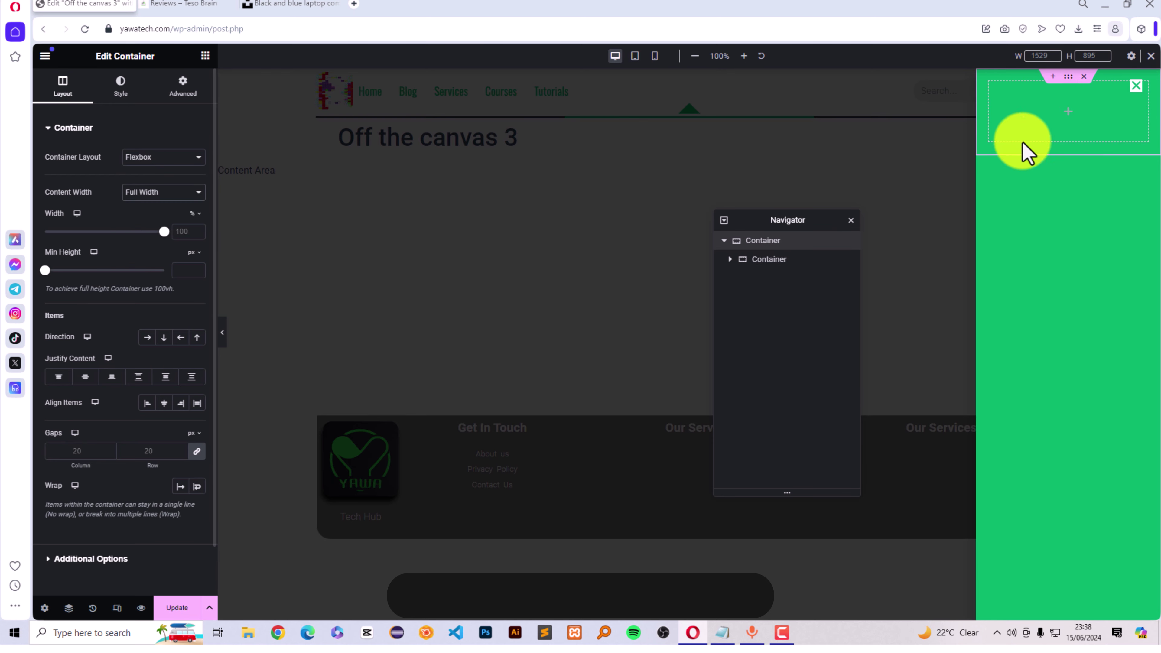
left_click(991, 96)
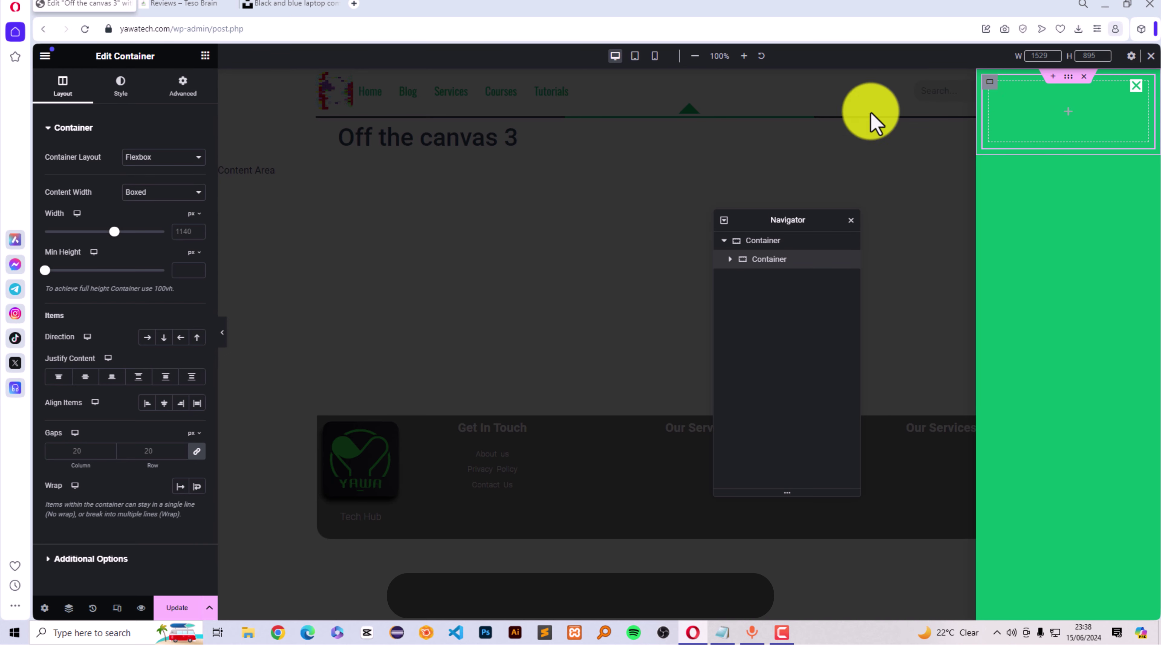
right_click(994, 98)
left_click(1024, 127)
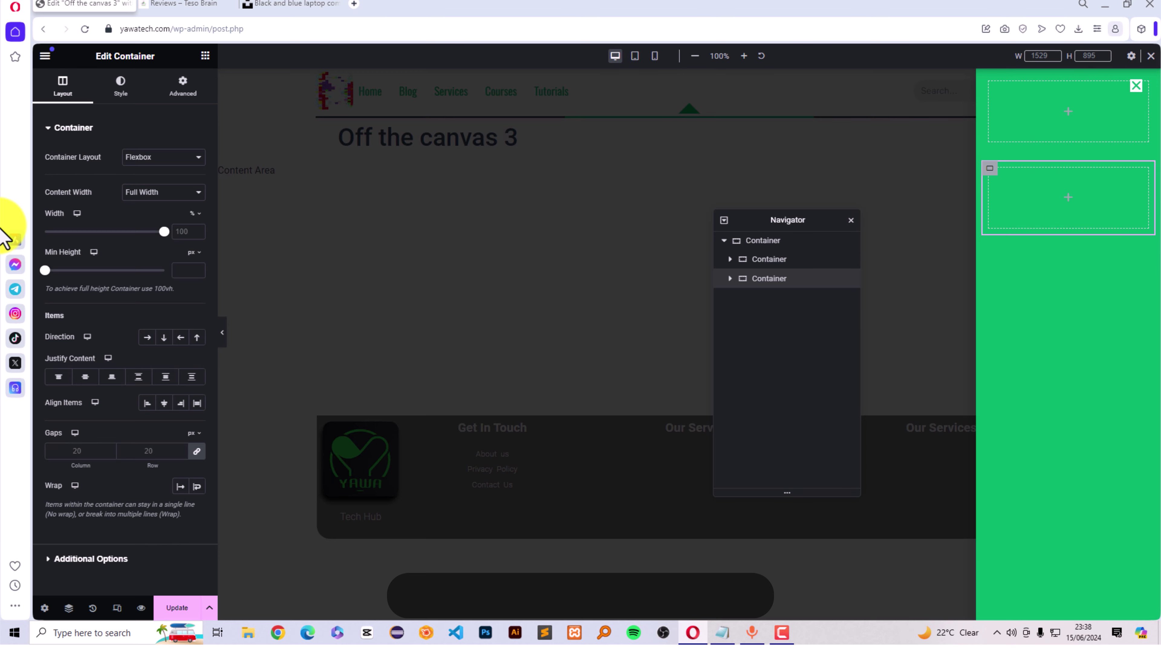
left_click(205, 56)
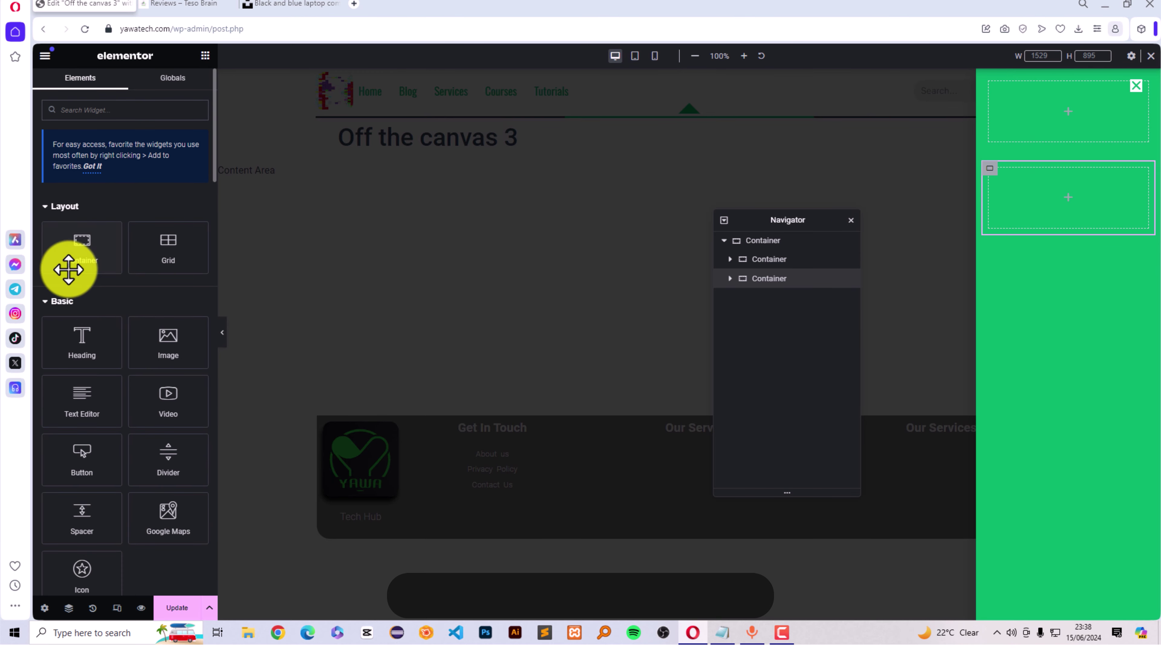
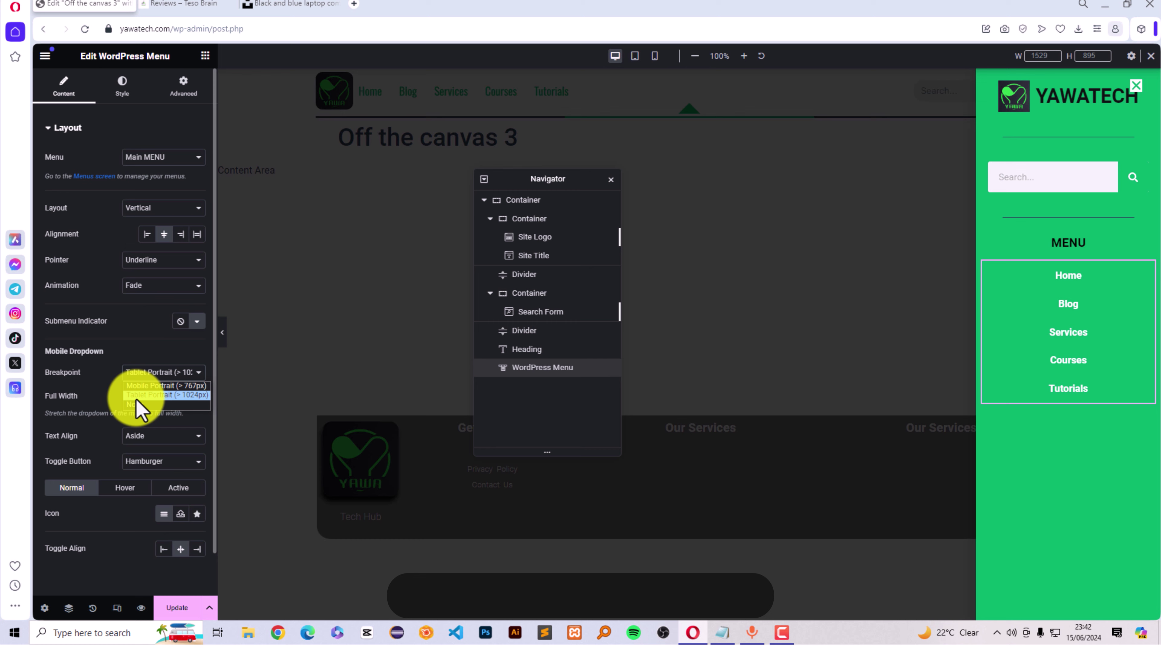
Set the WordPress menu's mobile dropdown breakpoint to None and its vertical padding to 7 px.
left_click(137, 405)
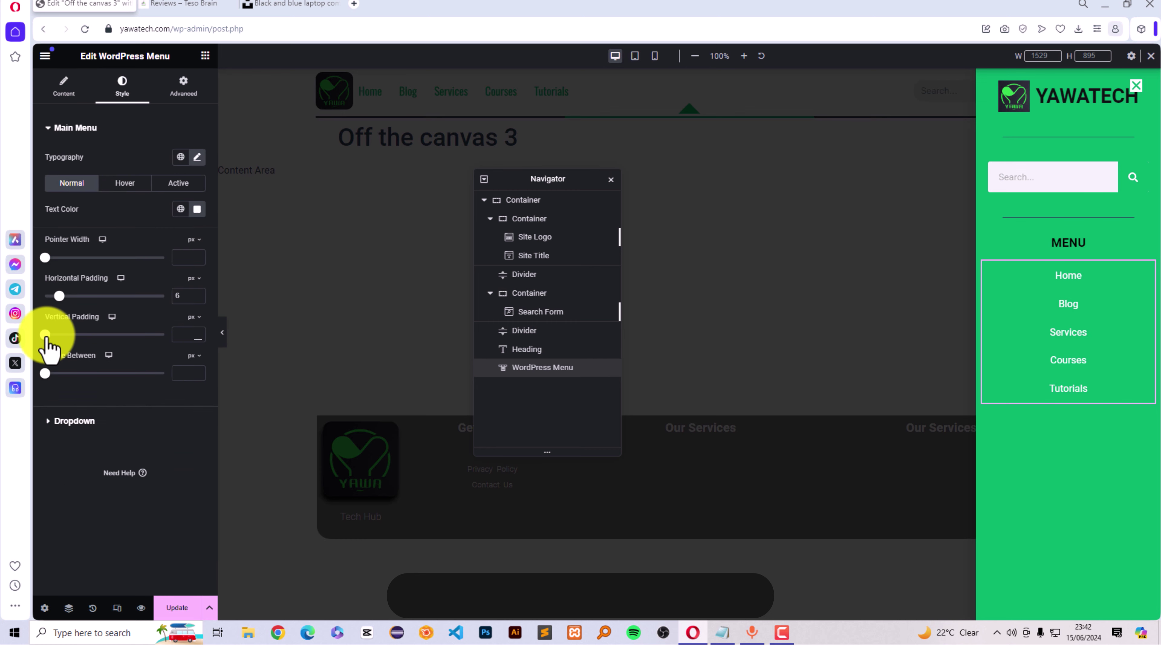
left_click_drag(47, 334, 58, 334)
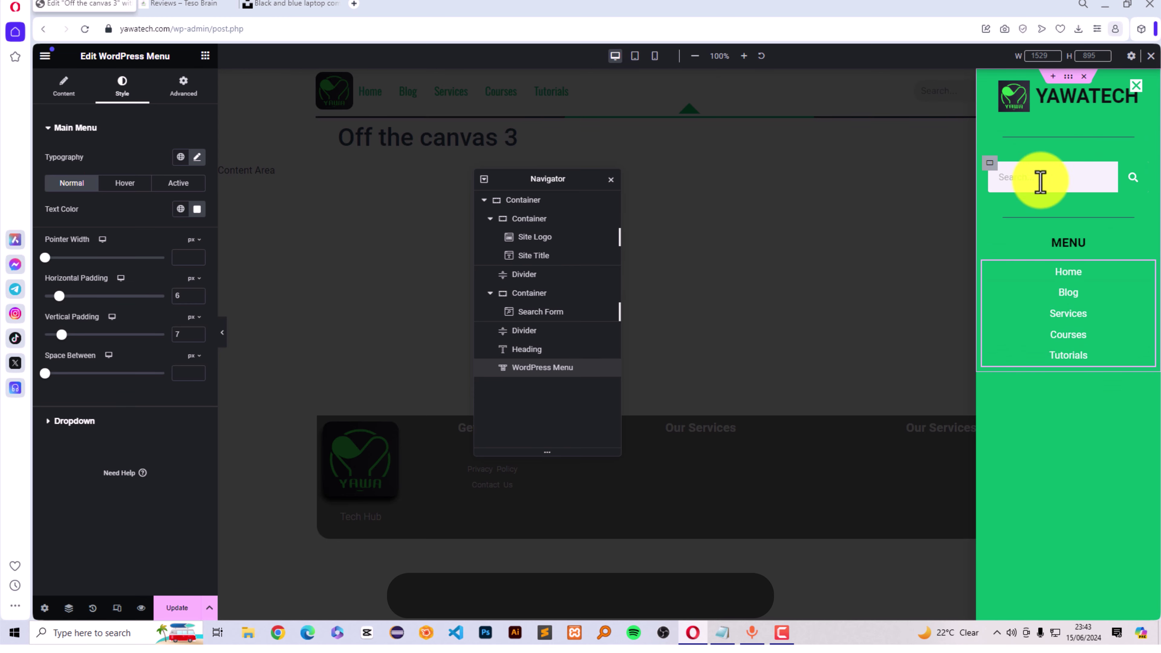
Duplicate the MENU heading and place the copy below the WordPress menu.
left_click(205, 56)
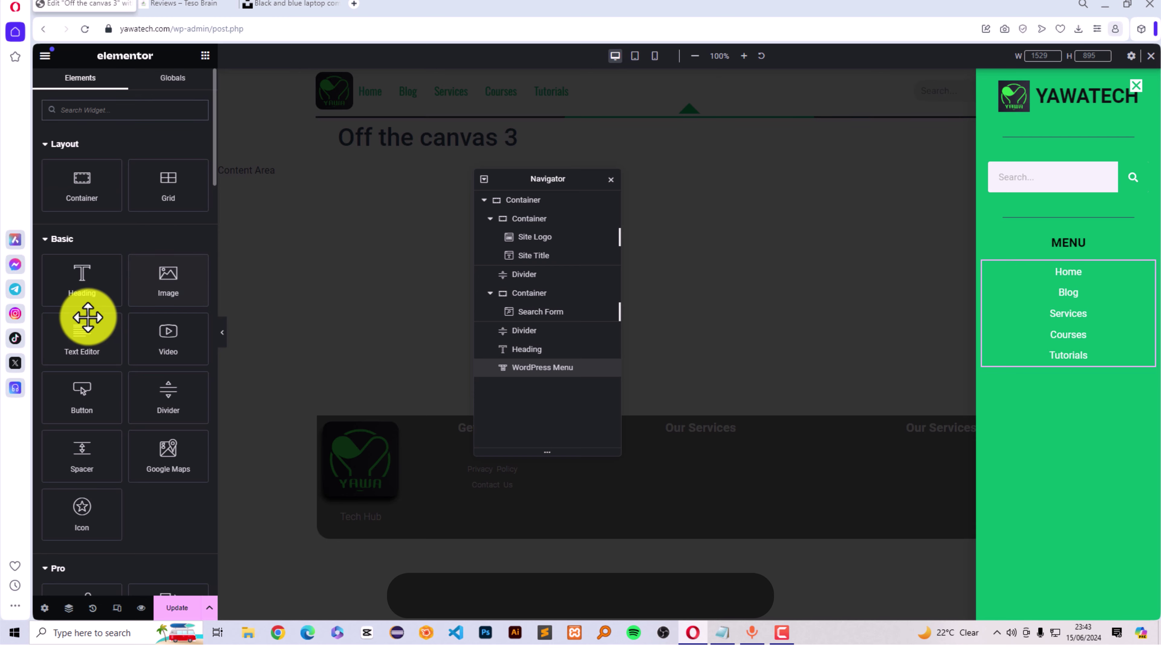
right_click(1057, 246)
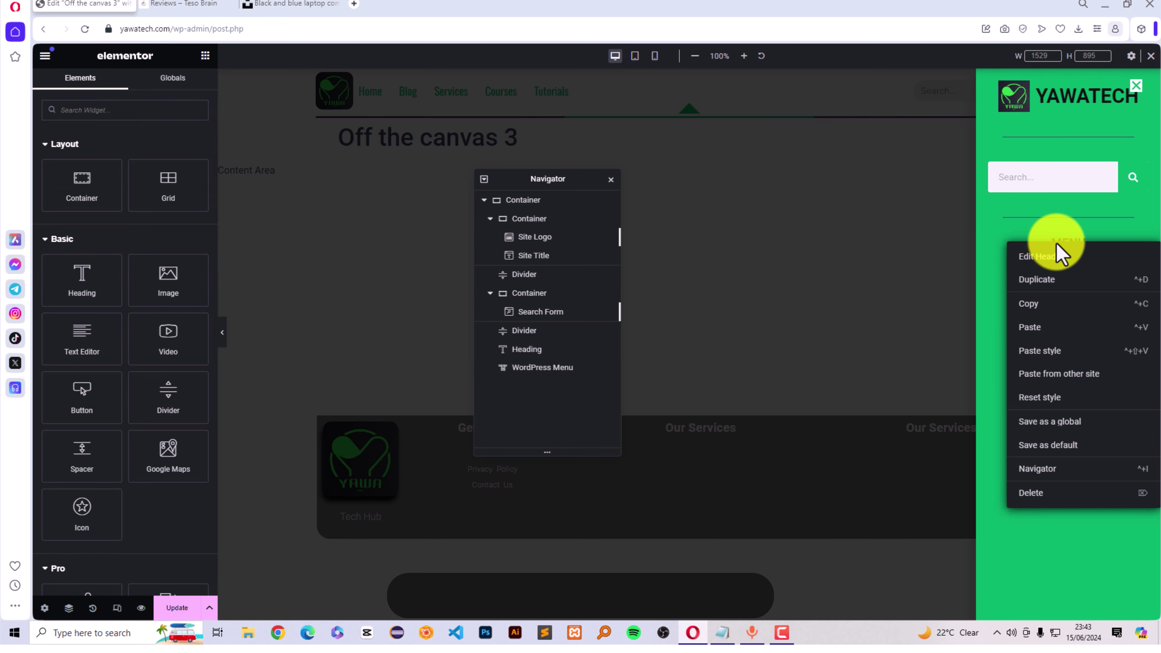
left_click(1042, 286)
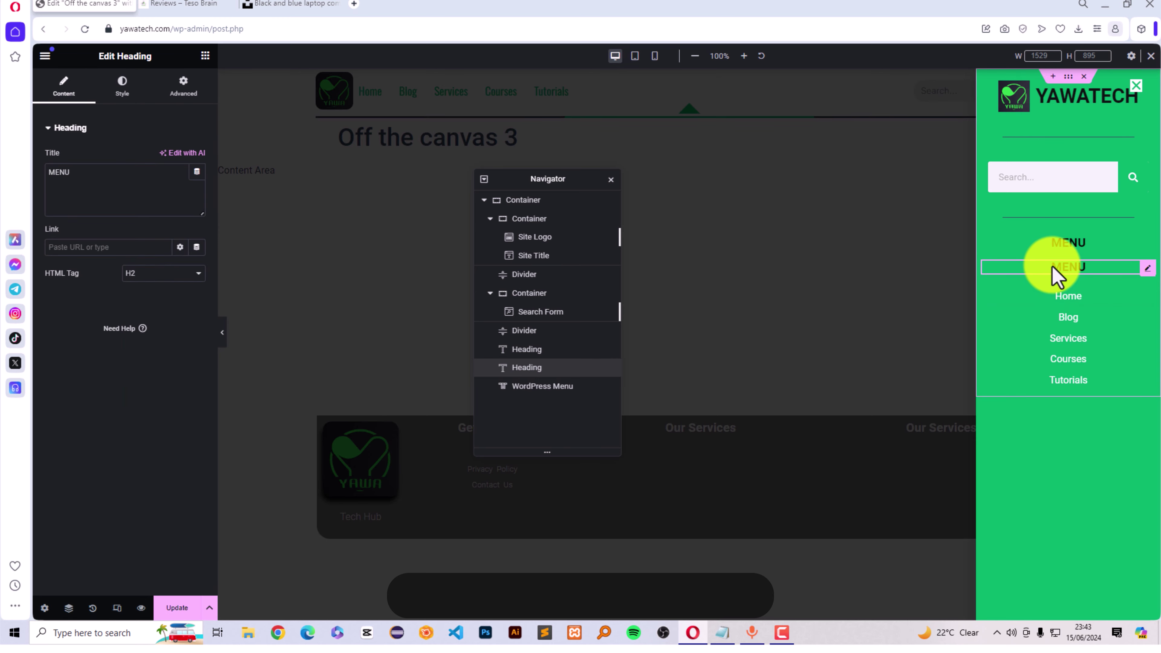
left_click_drag(1052, 267, 1072, 386)
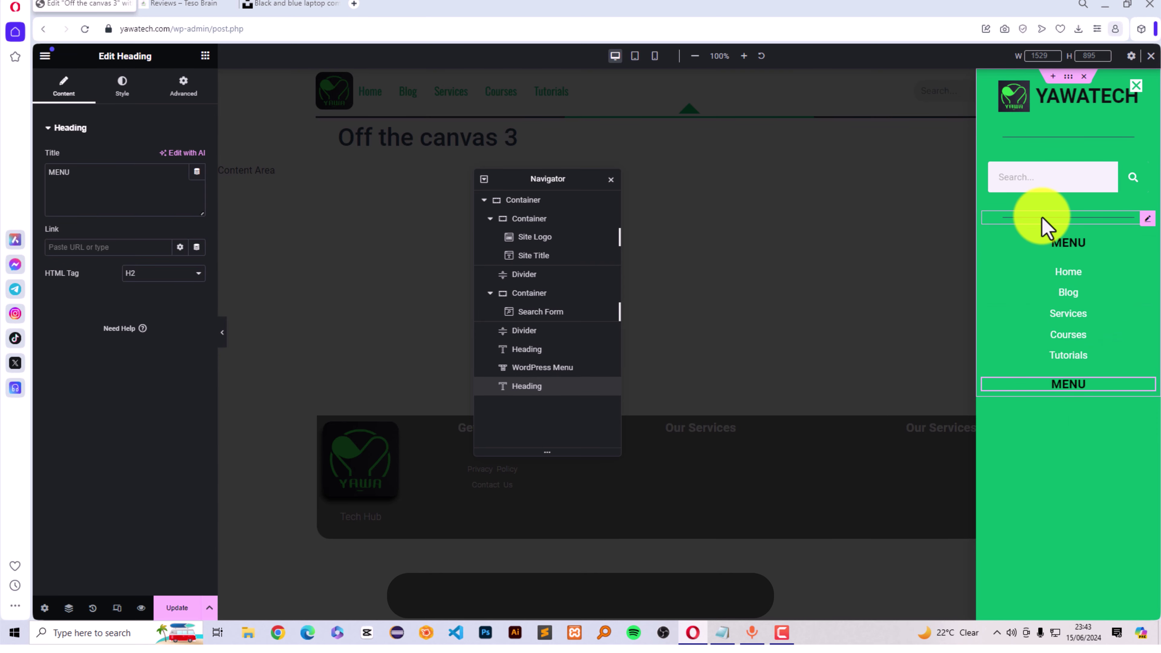
Place a copy of the divider above the MENU heading between the WordPress menu and the lower heading, and title that heading "Follow Us".
right_click(1047, 226)
left_click(1037, 254)
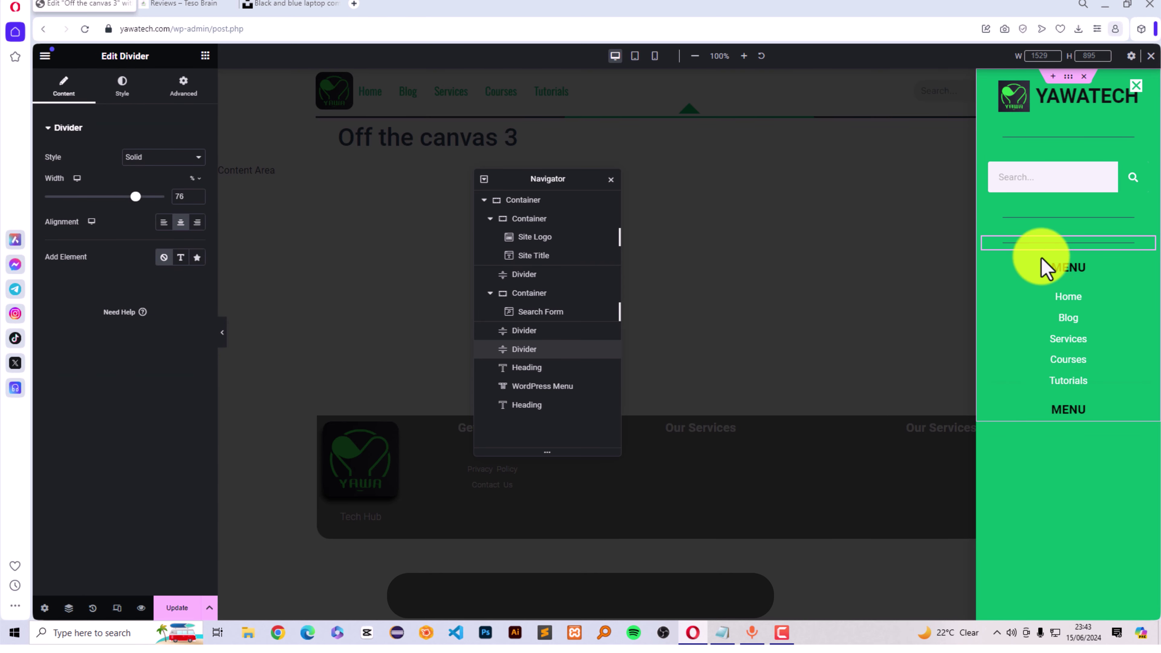
left_click_drag(1047, 249, 933, 436)
left_click_drag(1068, 386, 1096, 441)
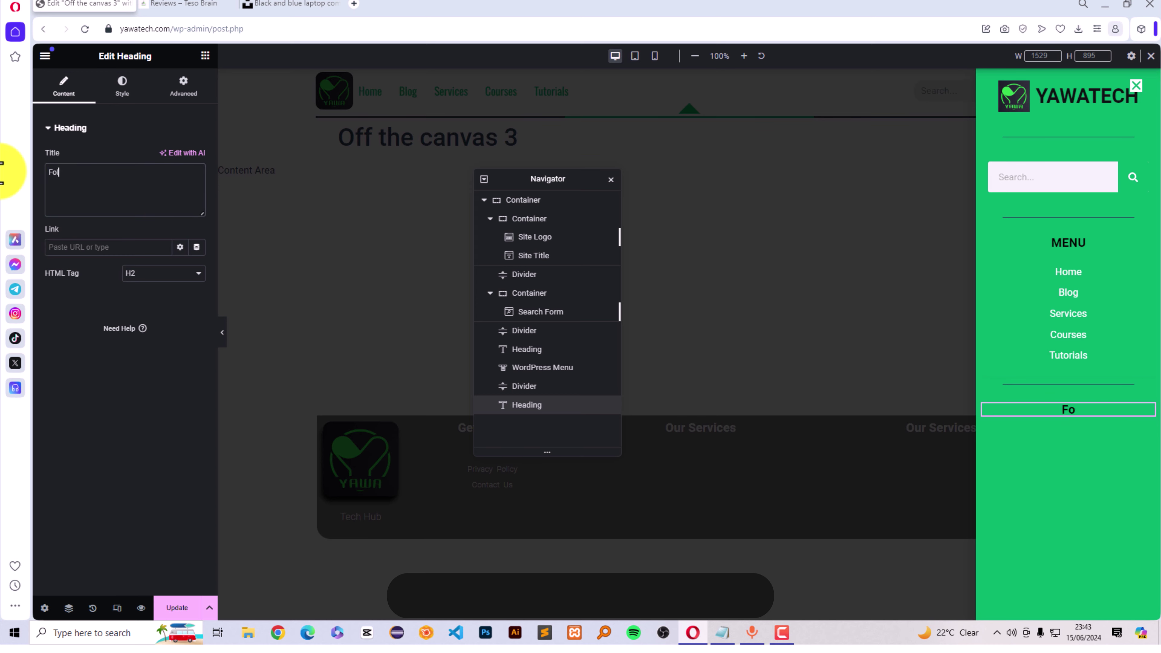
Add a Social Icons widget below the "Follow Us" heading and add a fourth icon item to it.
left_click(205, 56)
type("soci")
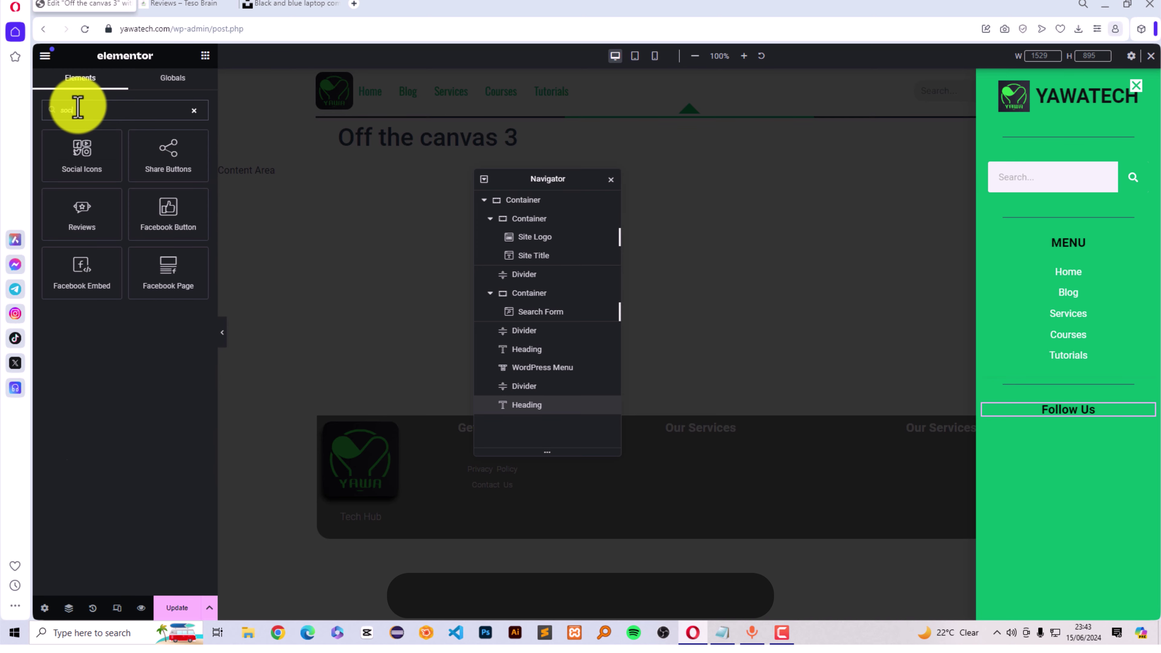
type("al")
left_click_drag(86, 155, 1075, 415)
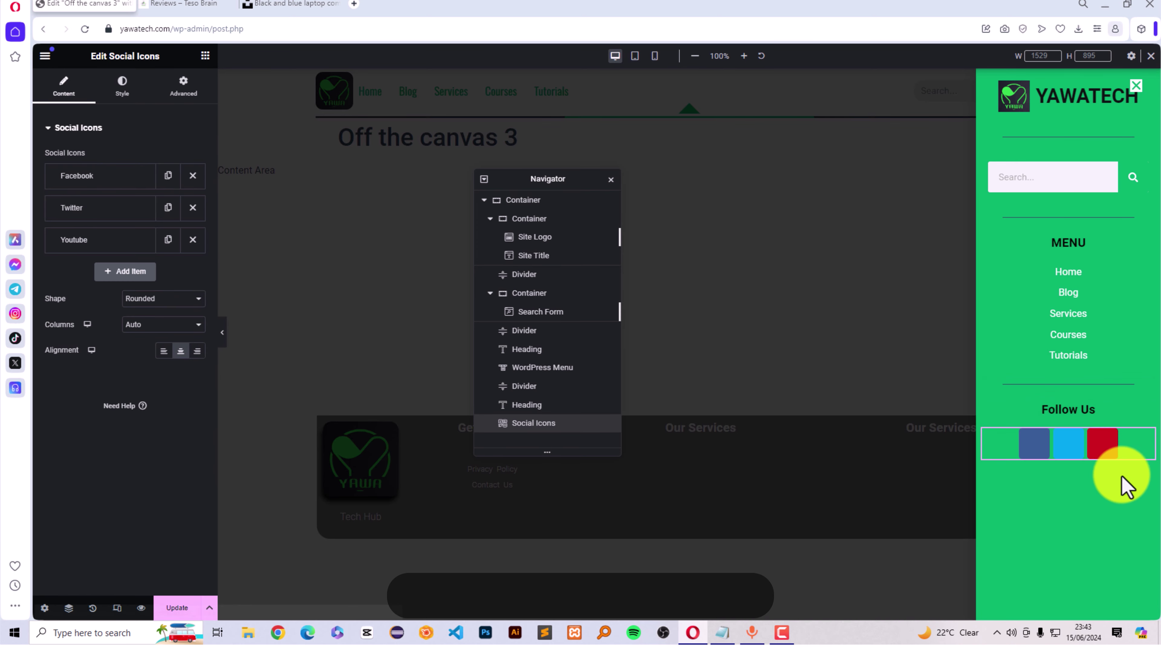
left_click(128, 271)
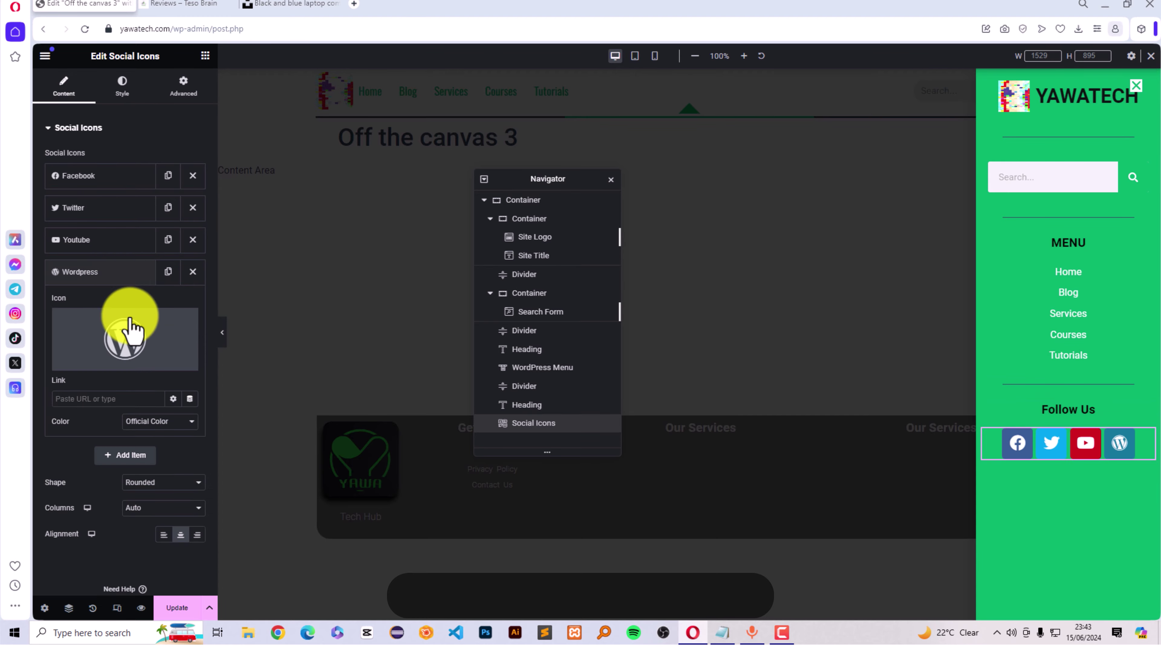
Change the fourth social icon from WordPress to WhatsApp and add a fifth item with the LinkedIn icon.
left_click(108, 336)
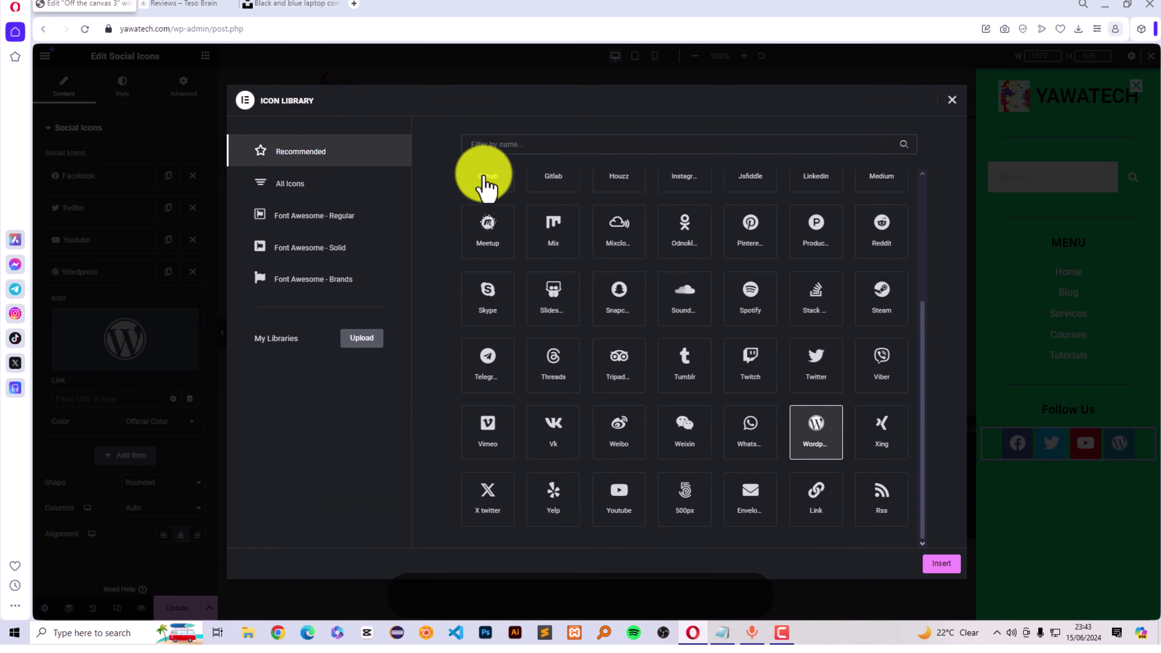
left_click(481, 151)
type("wha")
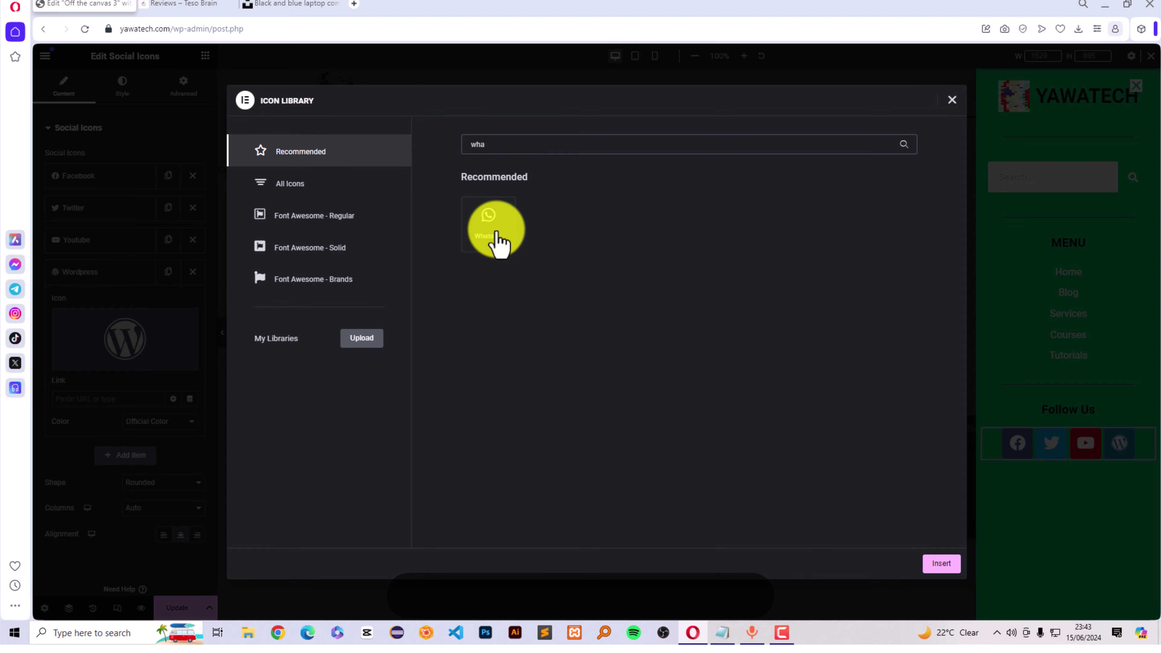
left_click(941, 565)
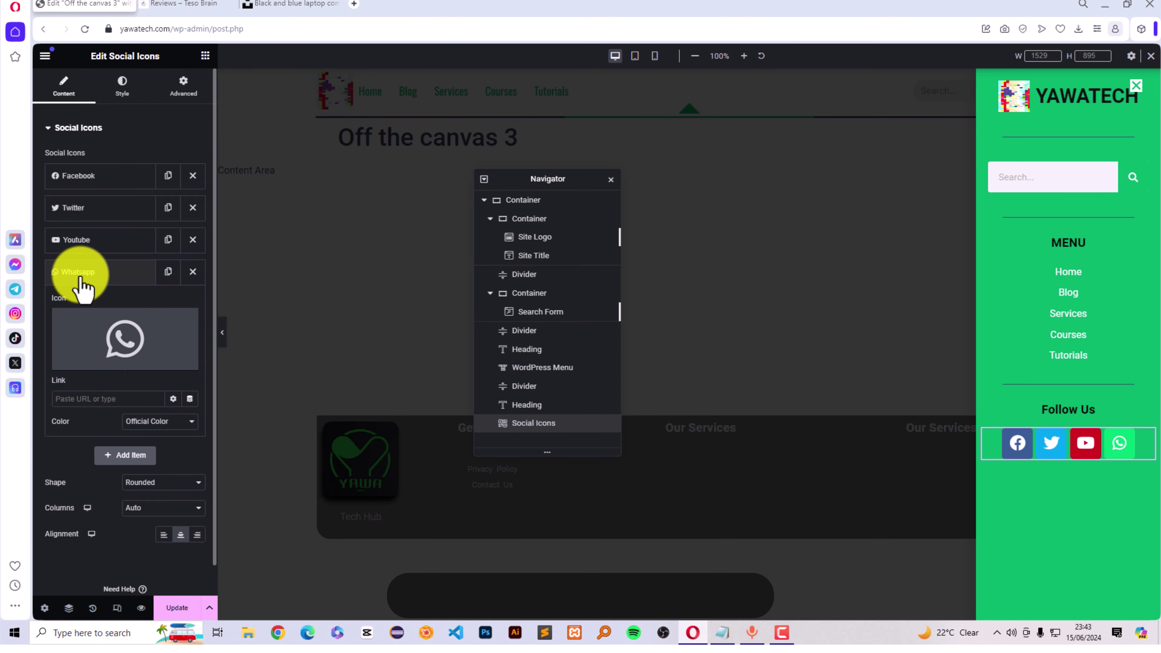
left_click(124, 455)
left_click(88, 366)
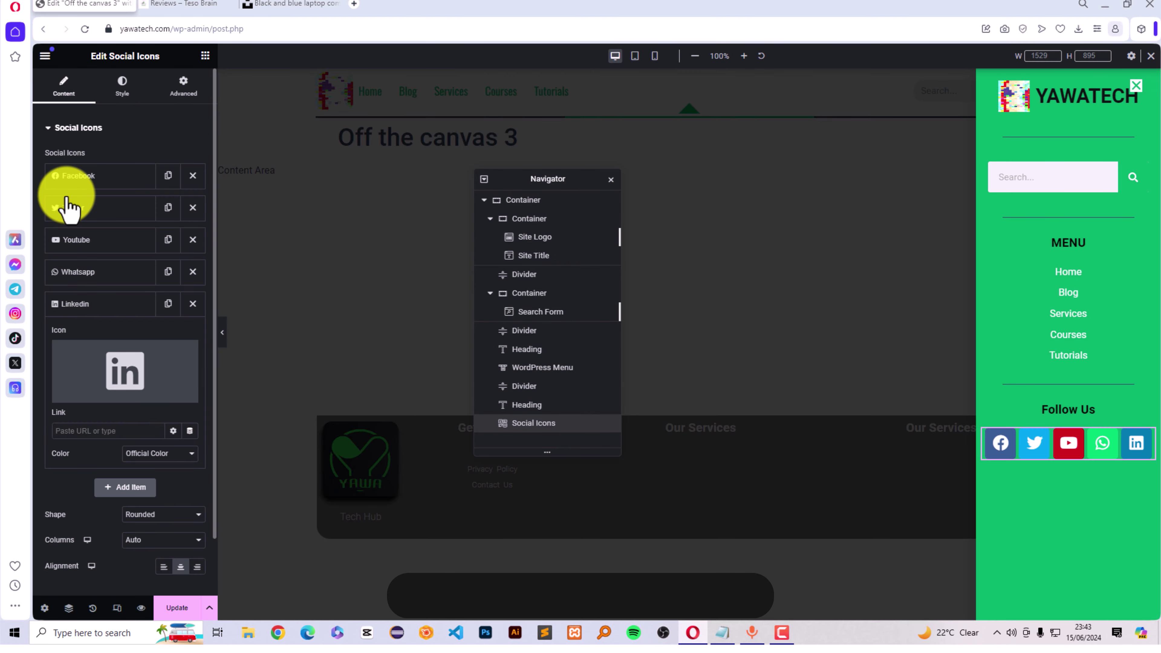
Give the social icons custom colors, with white as primary and the global Secondary green as secondary, and set their size to 16 px.
left_click(121, 92)
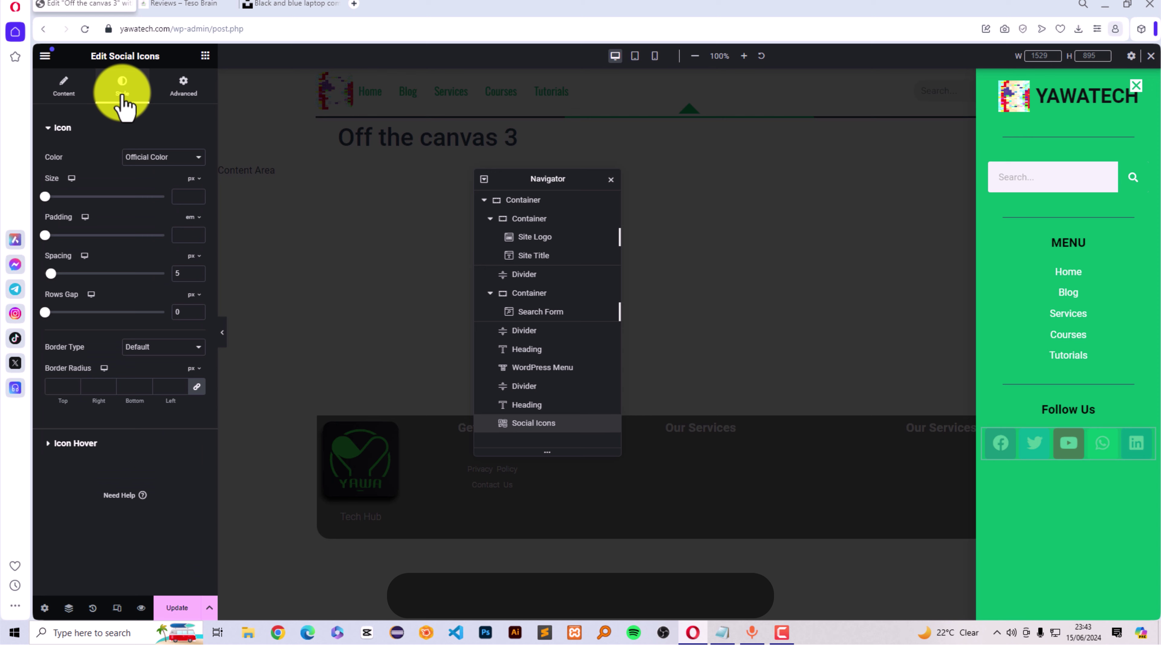
left_click(141, 178)
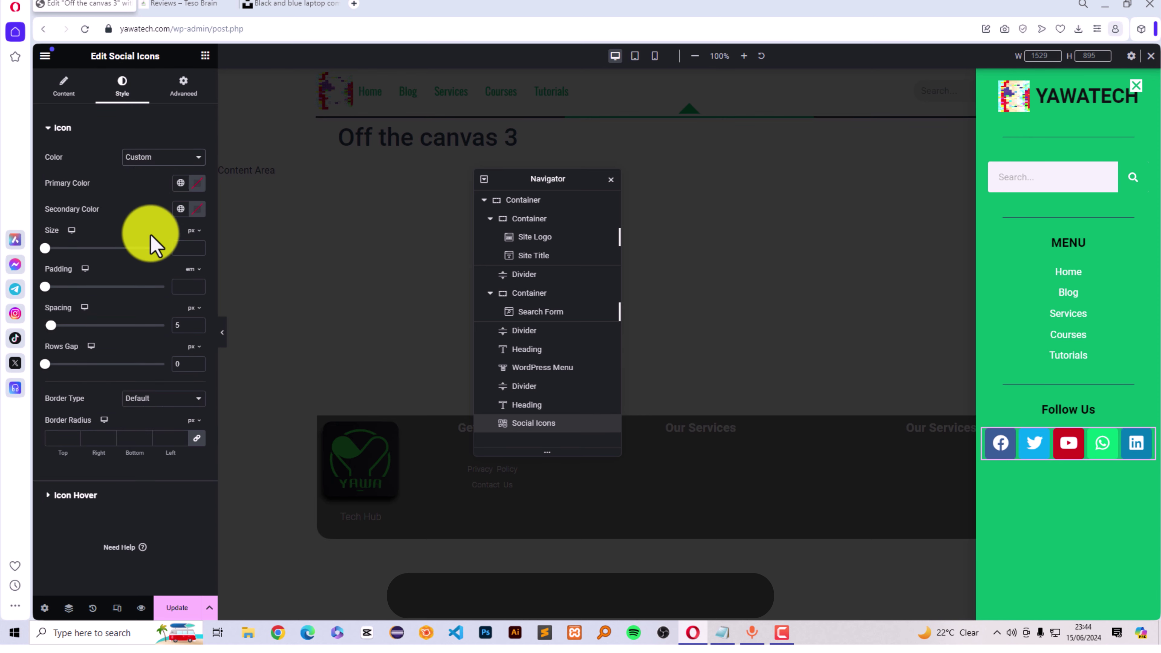
left_click(198, 184)
left_click_drag(173, 266, 54, 187)
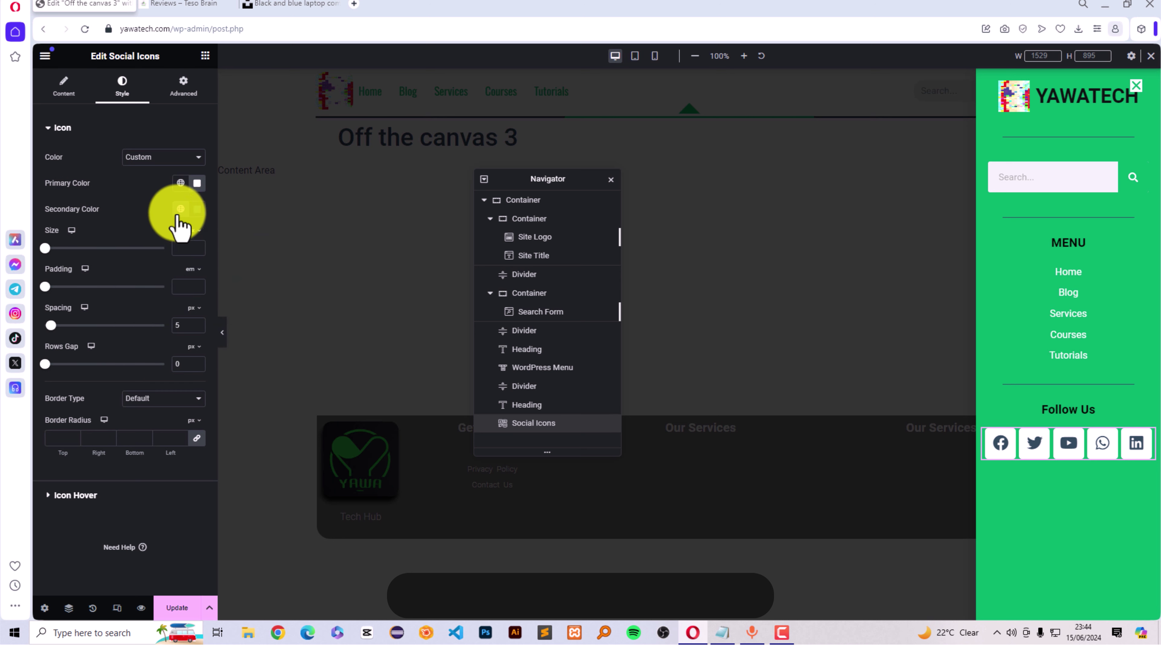
left_click(180, 210)
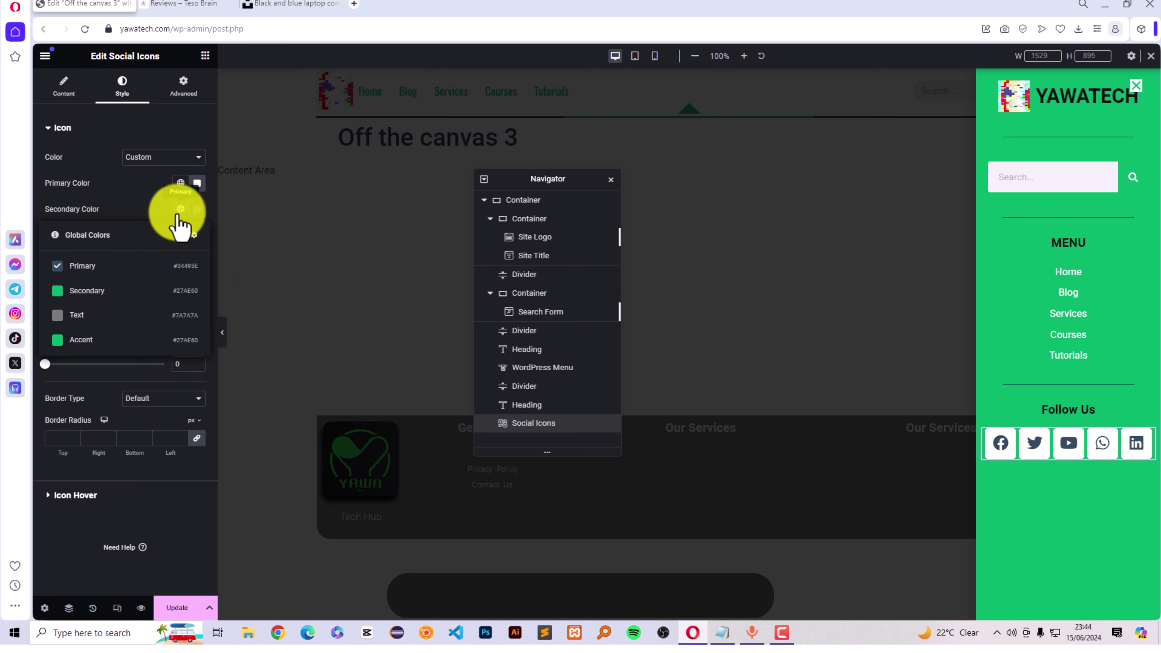
left_click(86, 292)
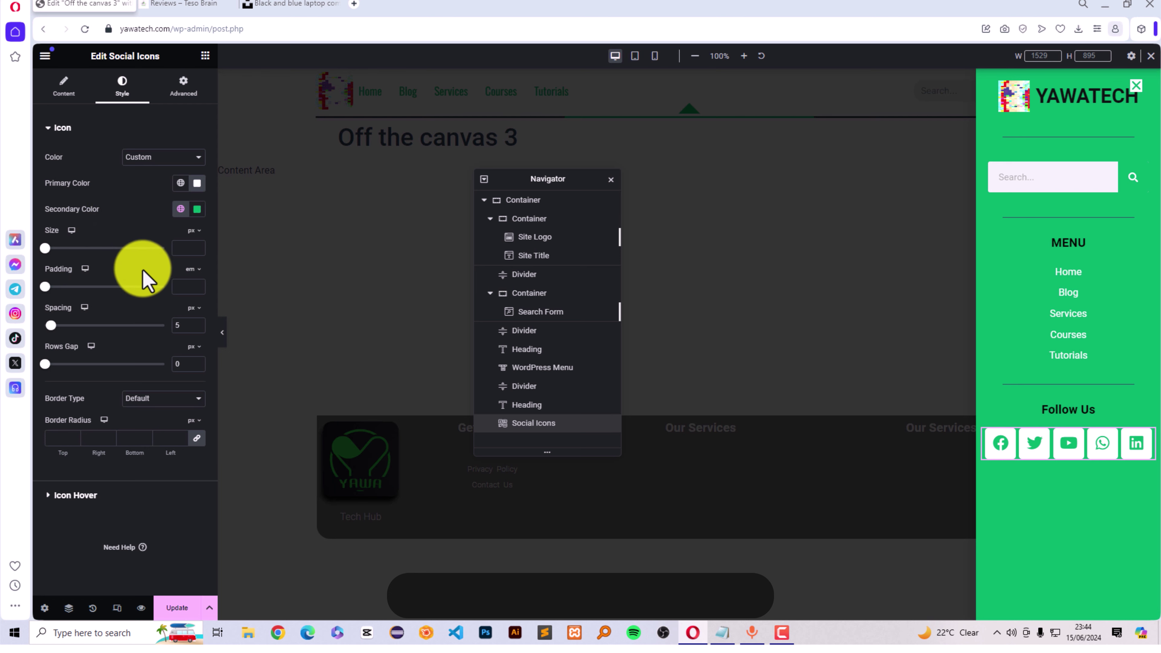
left_click_drag(46, 249, 50, 247)
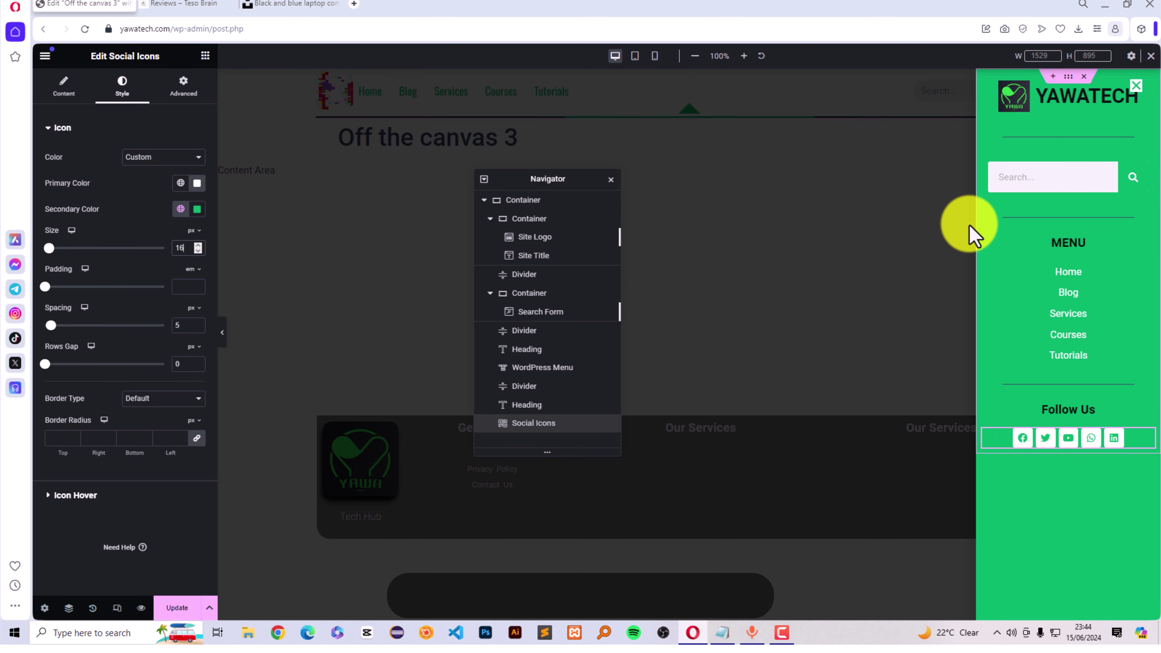
left_click(80, 498)
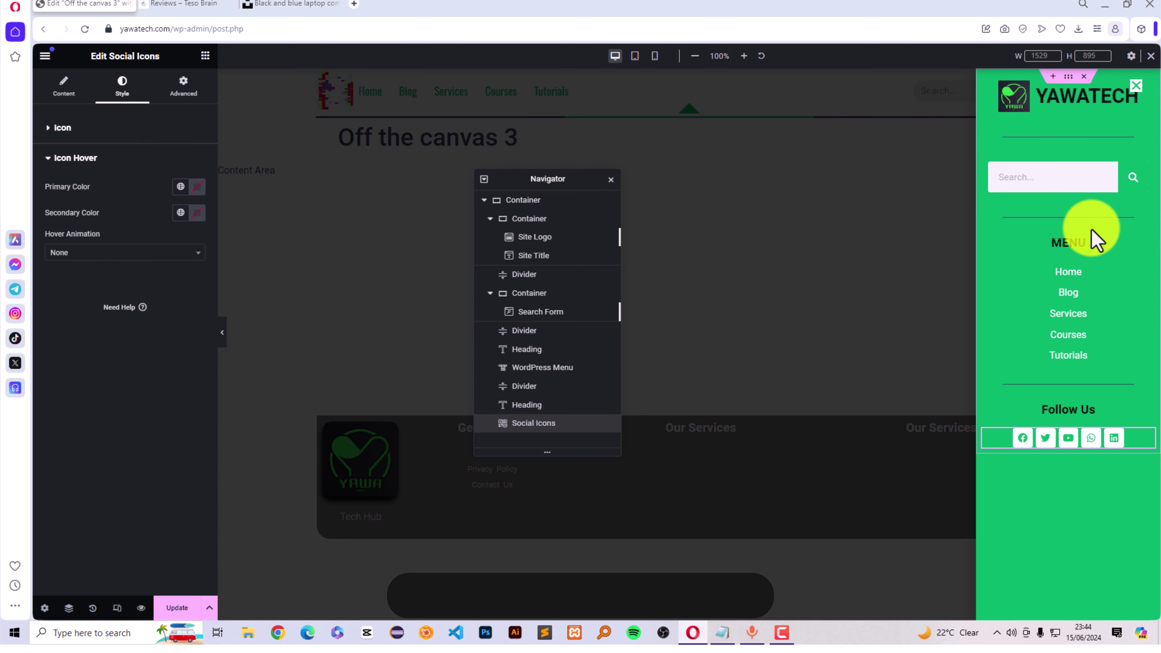
Duplicate the "Follow Us" heading and the divider above it, placing both copies below the social icons.
right_click(1042, 405)
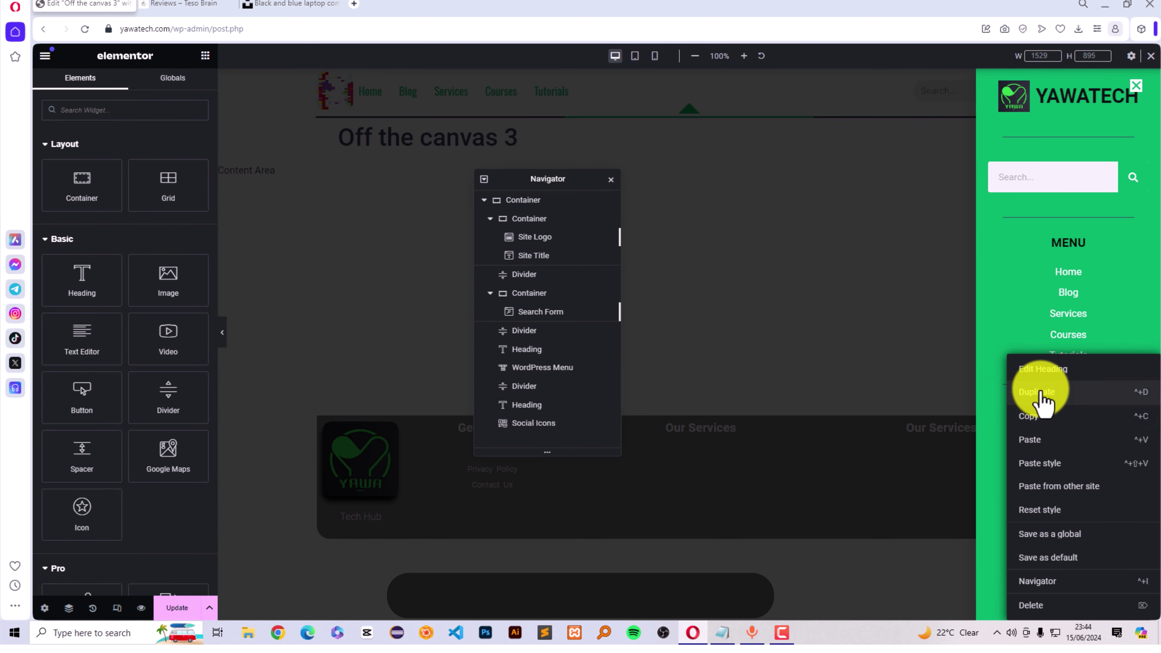
left_click(1040, 392)
left_click_drag(1068, 435, 1040, 475)
right_click(1051, 385)
left_click(1044, 392)
left_click_drag(1068, 413, 1074, 512)
Title the copied heading below the social icons "Important Links".
left_click_drag(131, 202, 1, 171)
type("Improatnt Links")
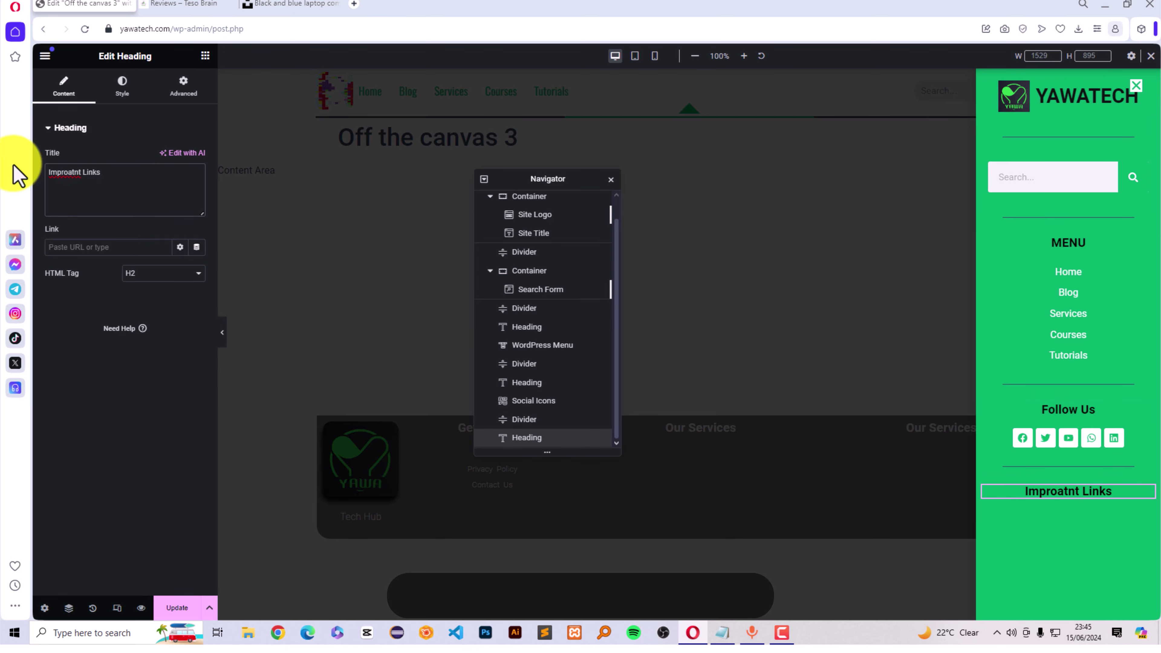
right_click(65, 173)
left_click(89, 185)
left_click(205, 56)
left_click(92, 113)
type("men")
left_click_drag(153, 176, 1067, 503)
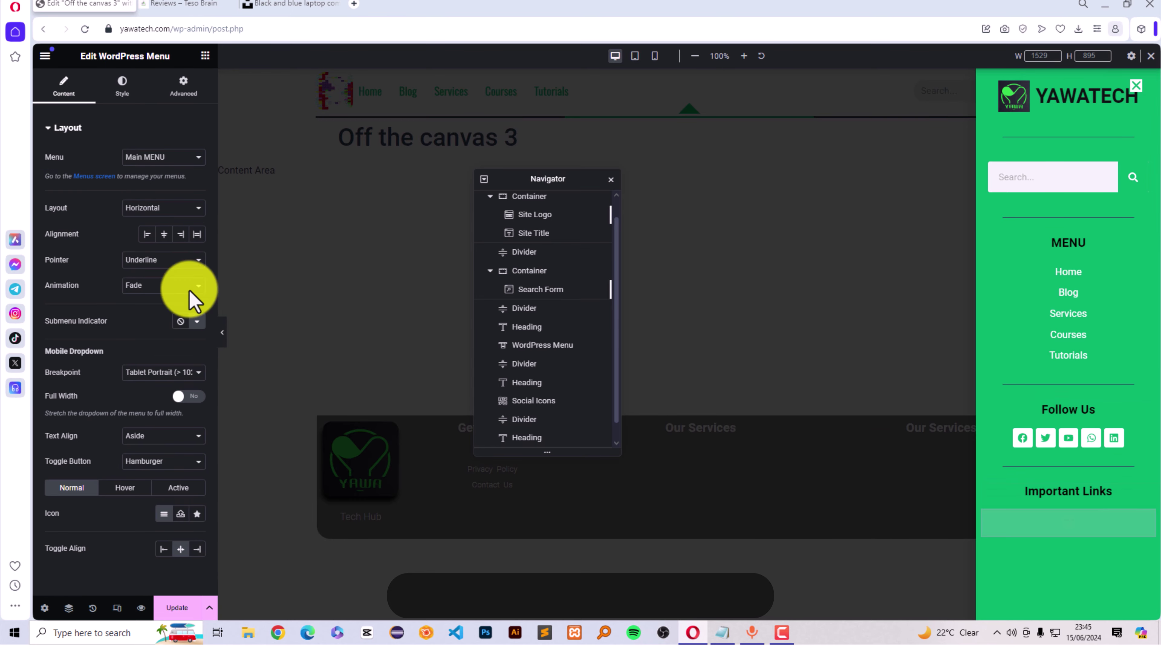
right_click(1052, 530)
left_click(1047, 552)
Duplicate the existing WordPress menu, place the copy below the "Important Links" heading and assign it the Secondary Menu.
right_click(1037, 278)
left_click(1047, 300)
left_click_drag(1090, 396, 1096, 558)
left_click(164, 157)
left_click(155, 180)
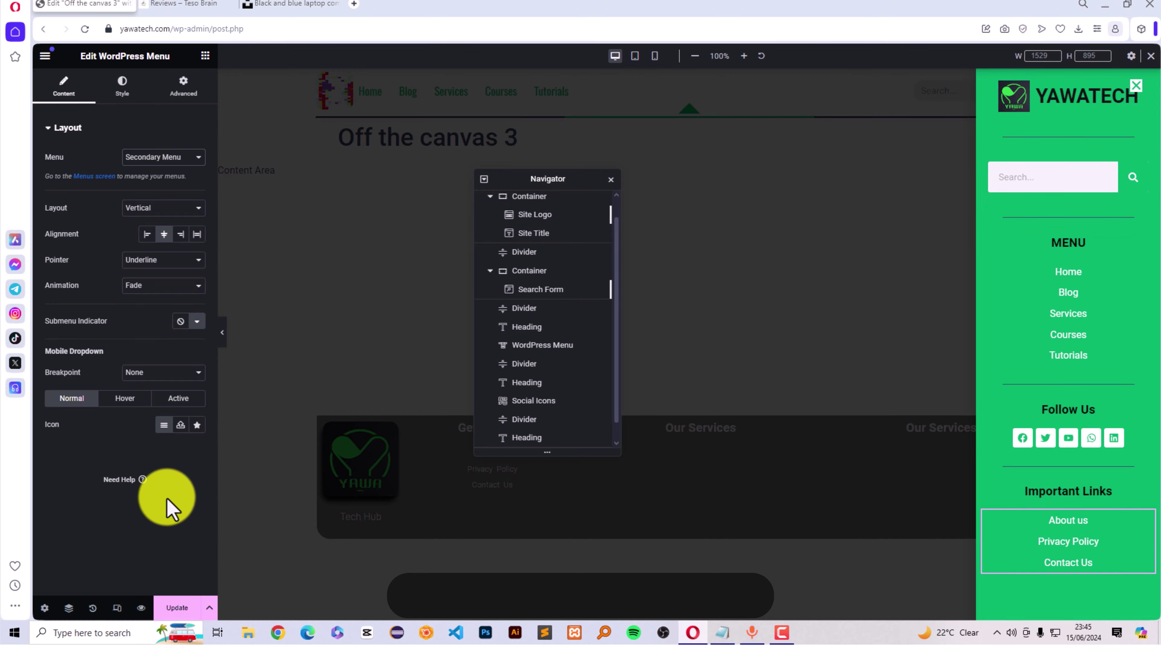
Update the popup and save its publish settings without adding any conditions, triggers or advanced rules.
left_click(180, 610)
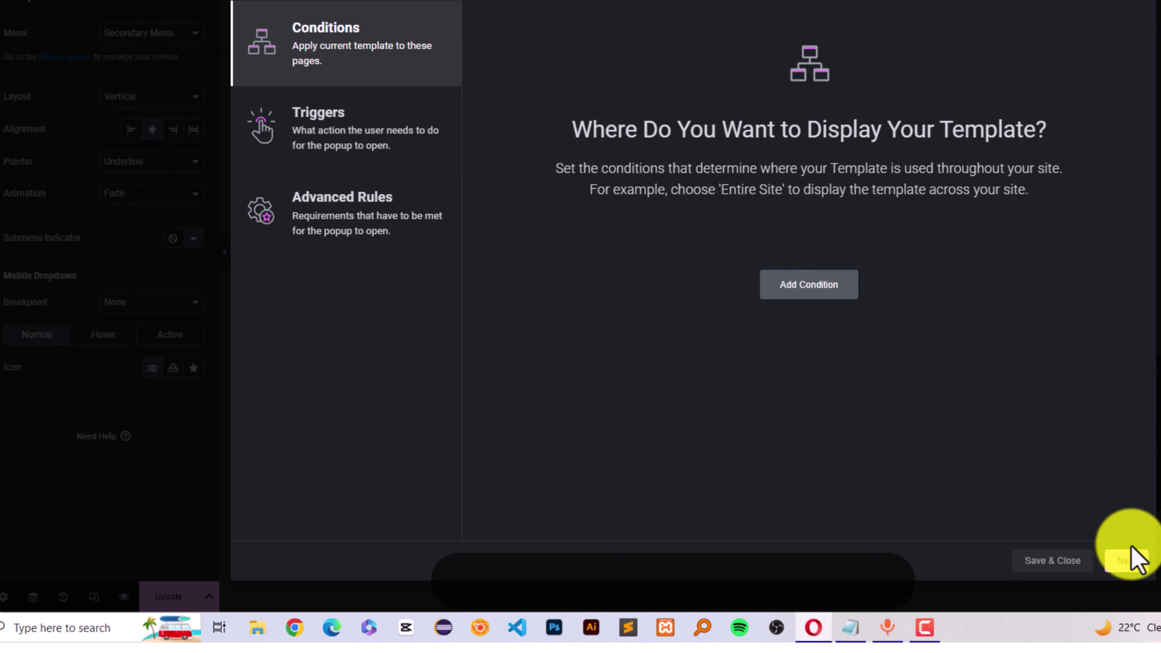
left_click(1134, 567)
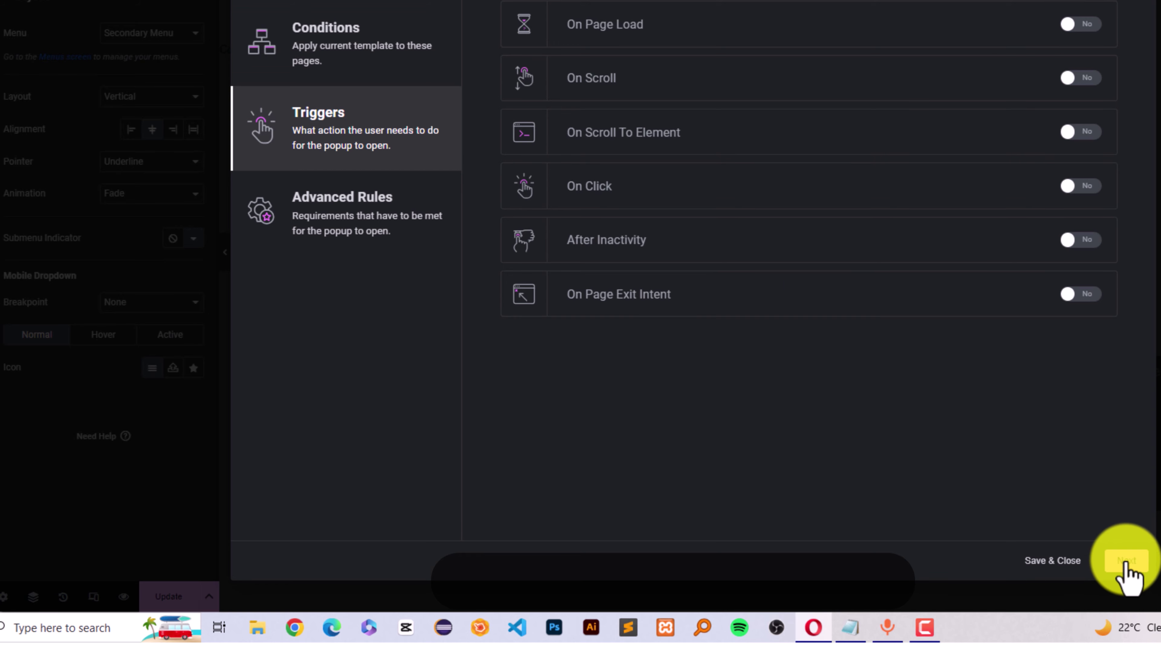
left_click(1127, 562)
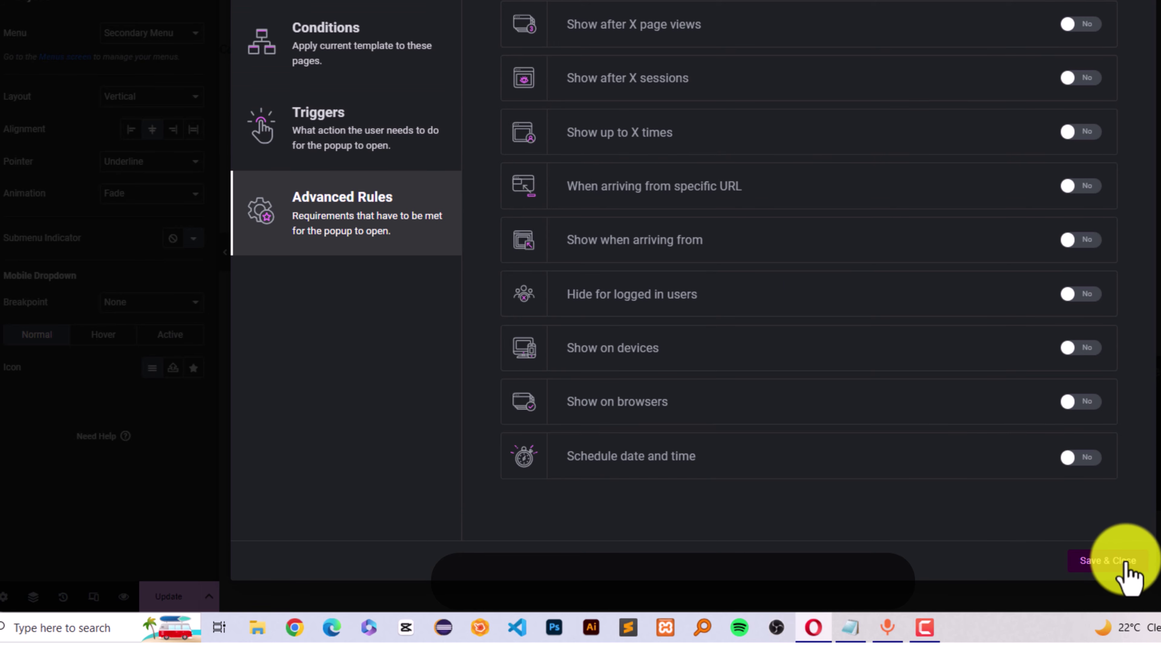
left_click(1100, 568)
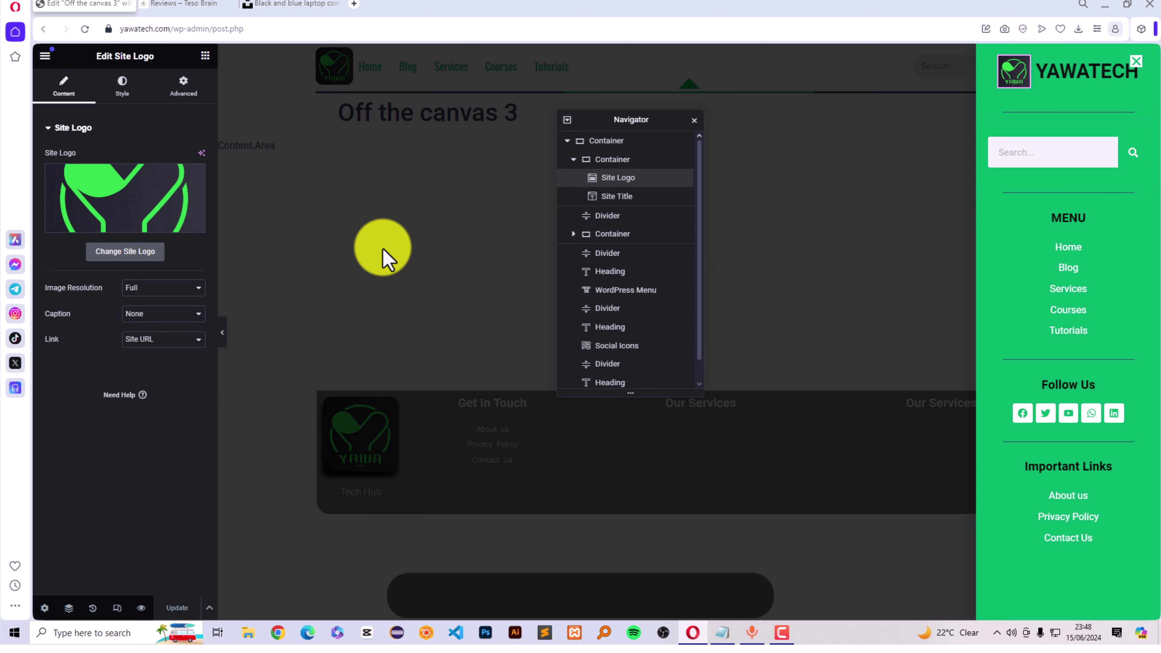
Exit the popup editor, go to the WordPress dashboard and open the Theme Builder.
left_click(45, 56)
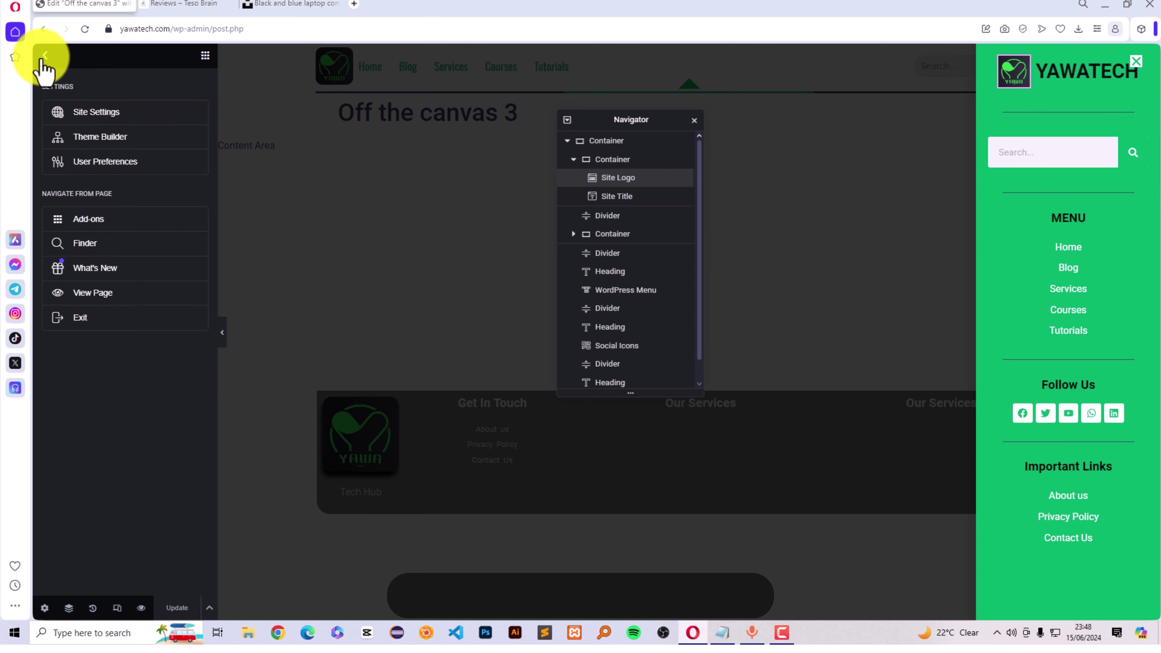
left_click(116, 315)
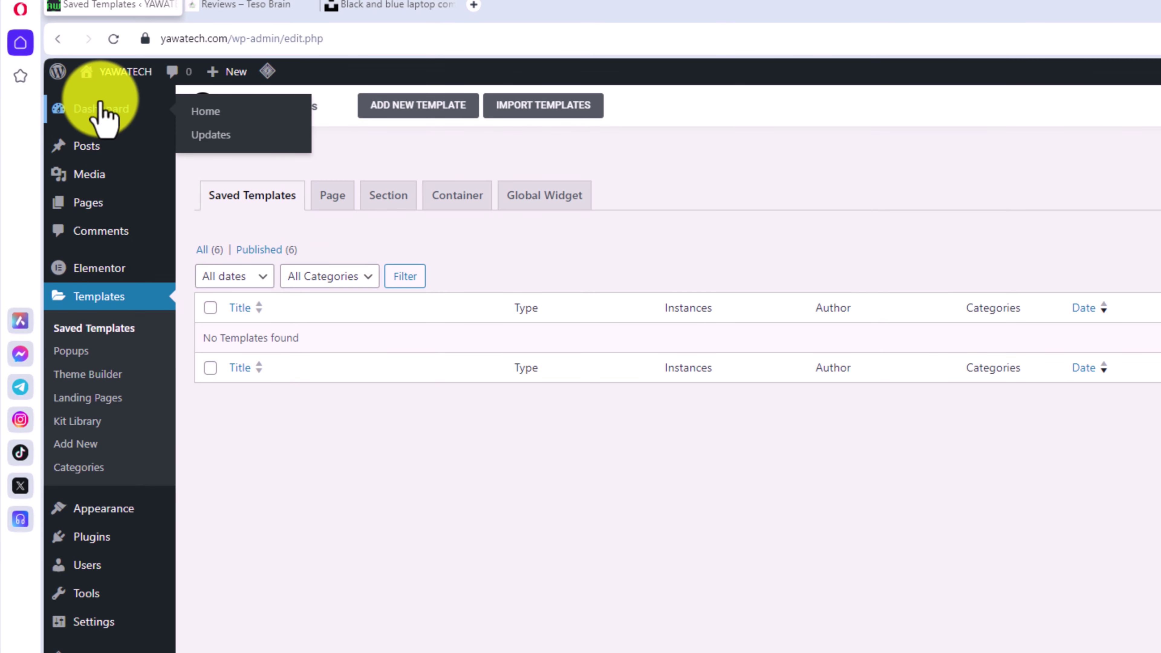
left_click(104, 115)
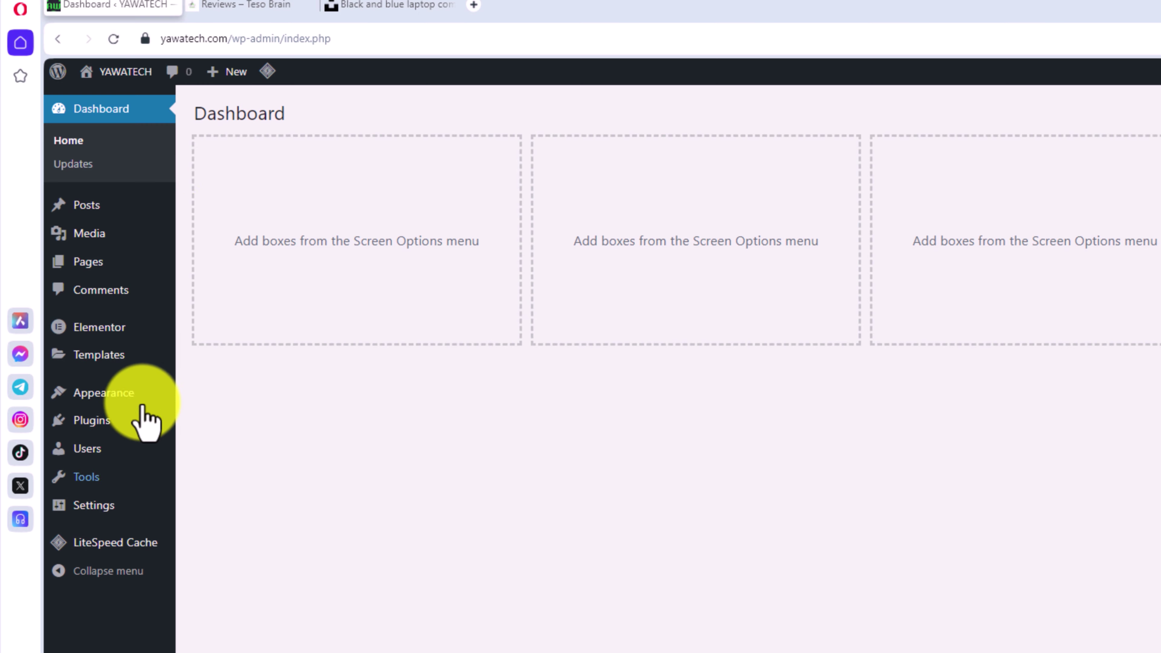
mouse_move(61, 361)
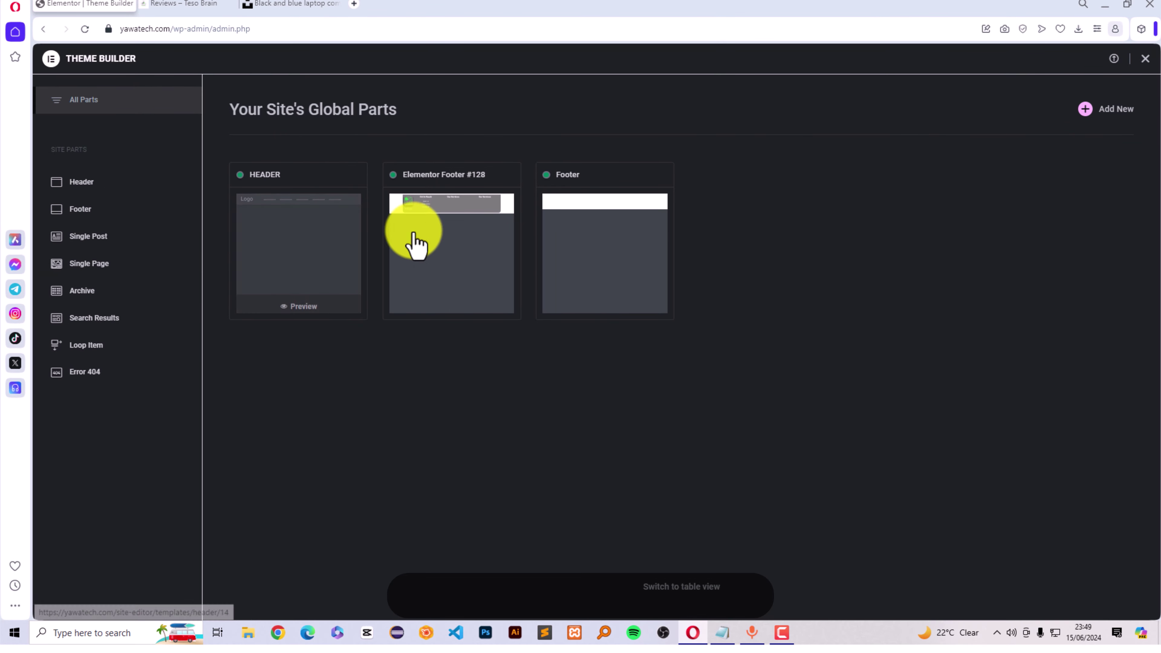
Create a new header template from the Theme Builder's Header part and dismiss the block library to start blank.
left_click(298, 237)
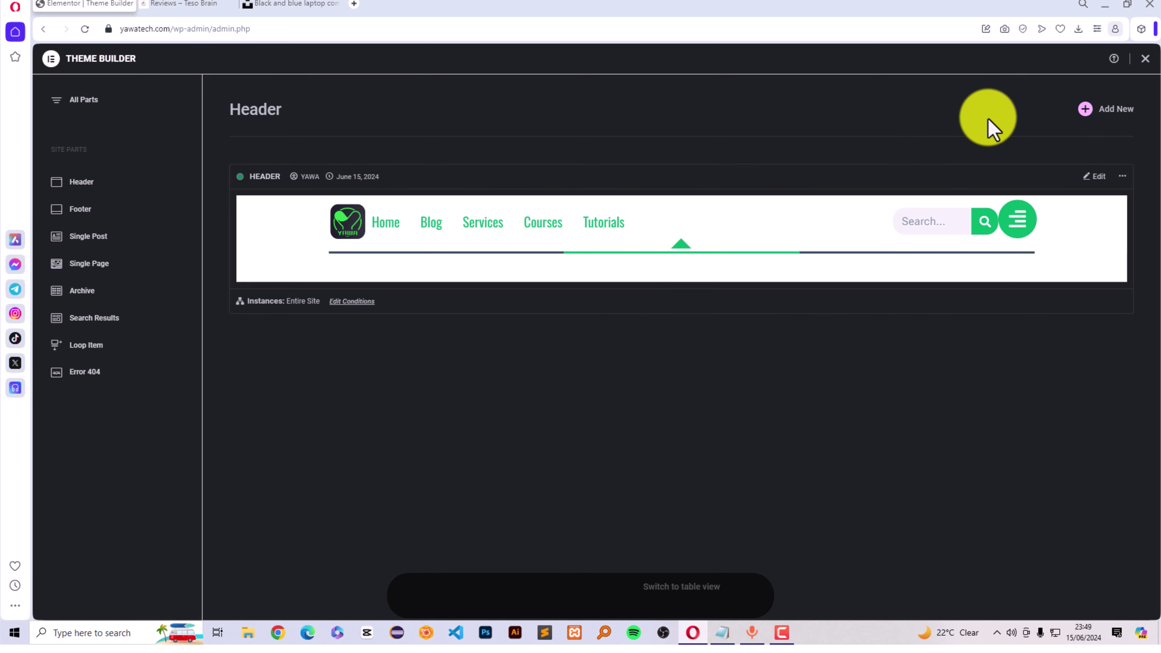
left_click(1107, 113)
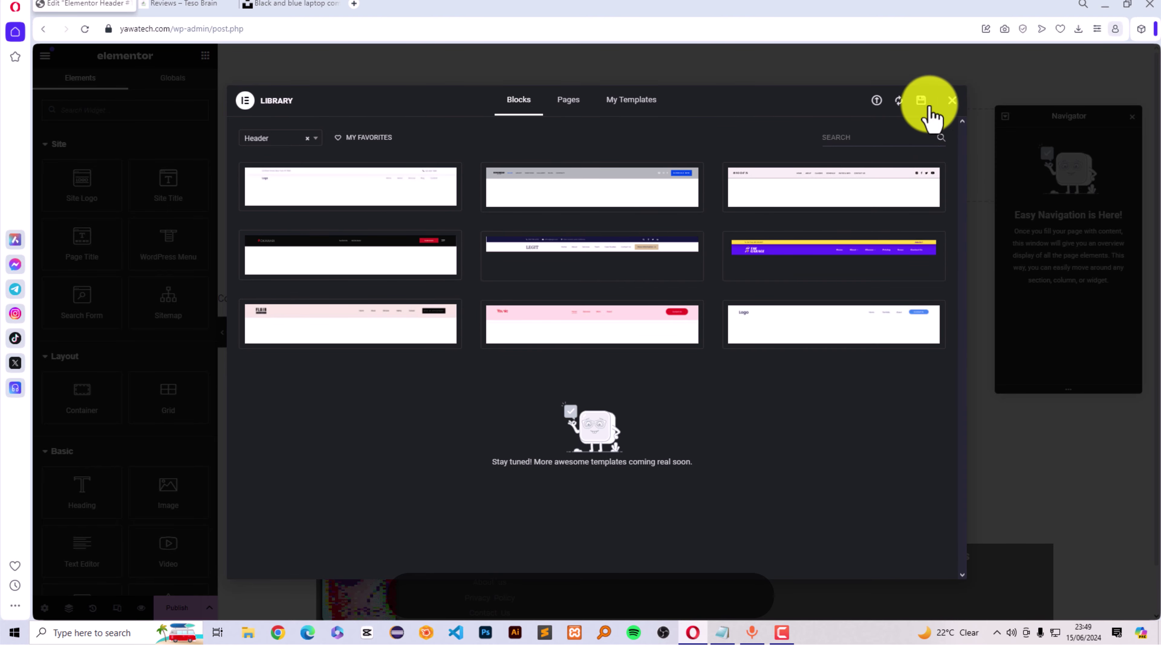
left_click(951, 101)
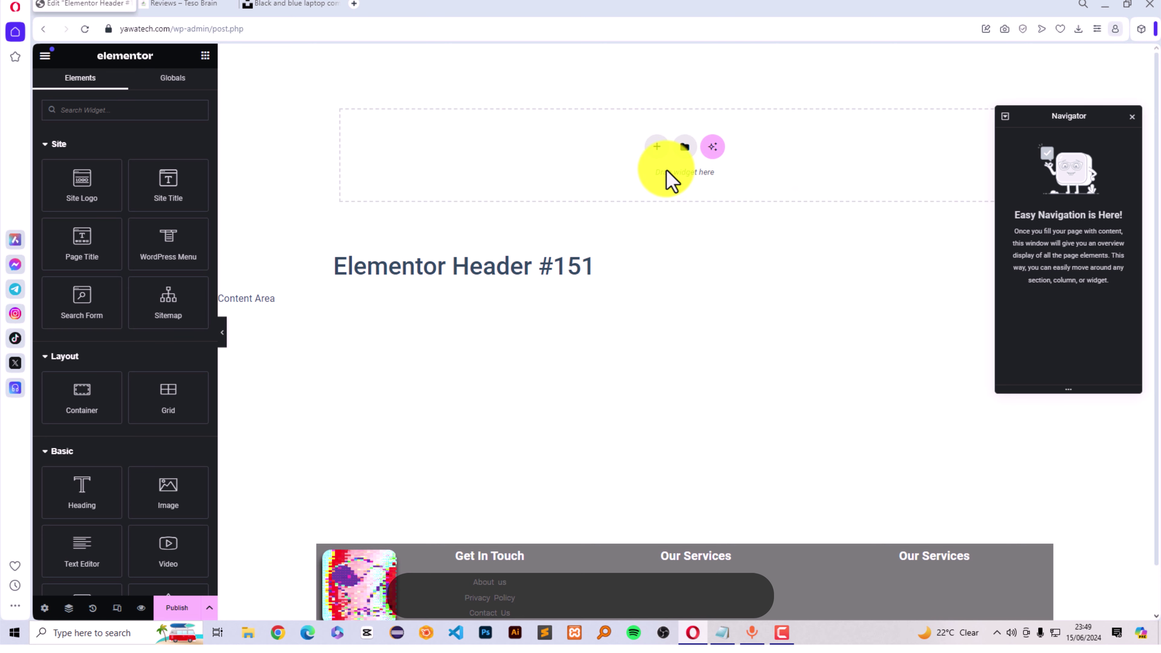
Set the new header template's status to Published and its title to "Header 2".
left_click(42, 607)
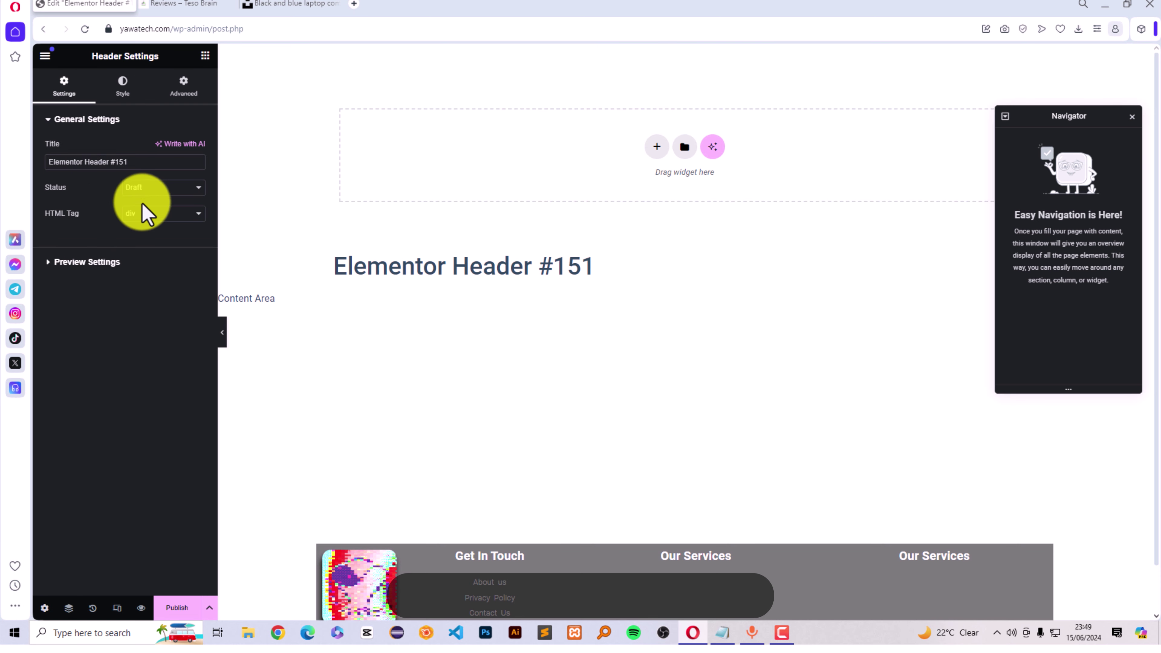
left_click(145, 191)
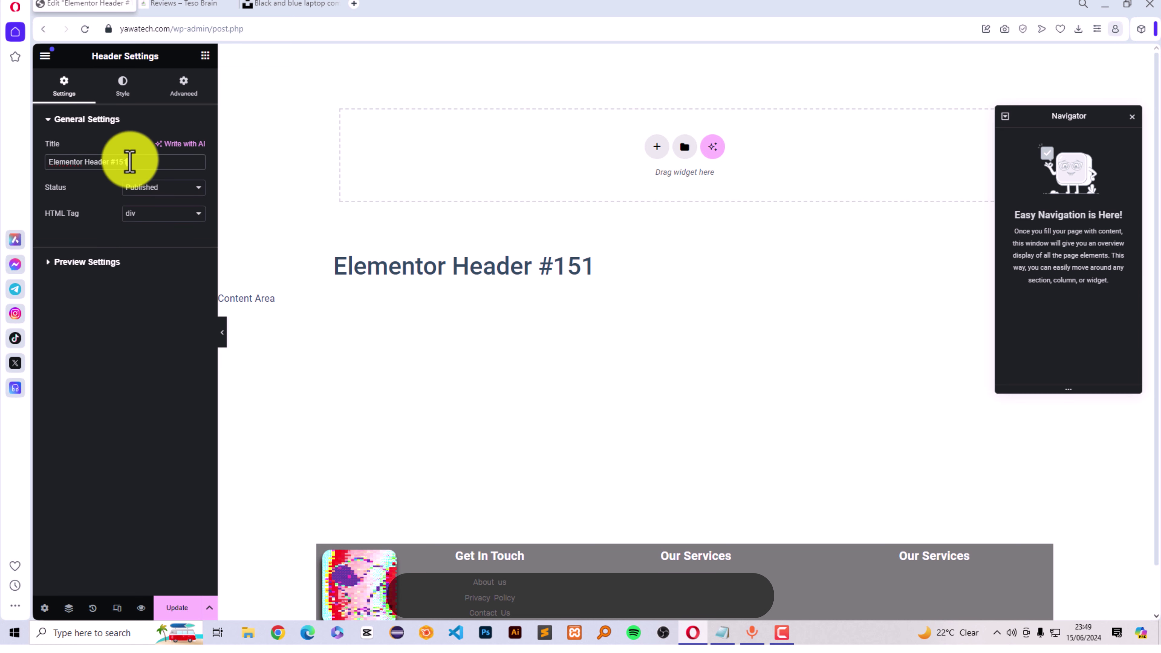
left_click_drag(130, 161, 12, 162)
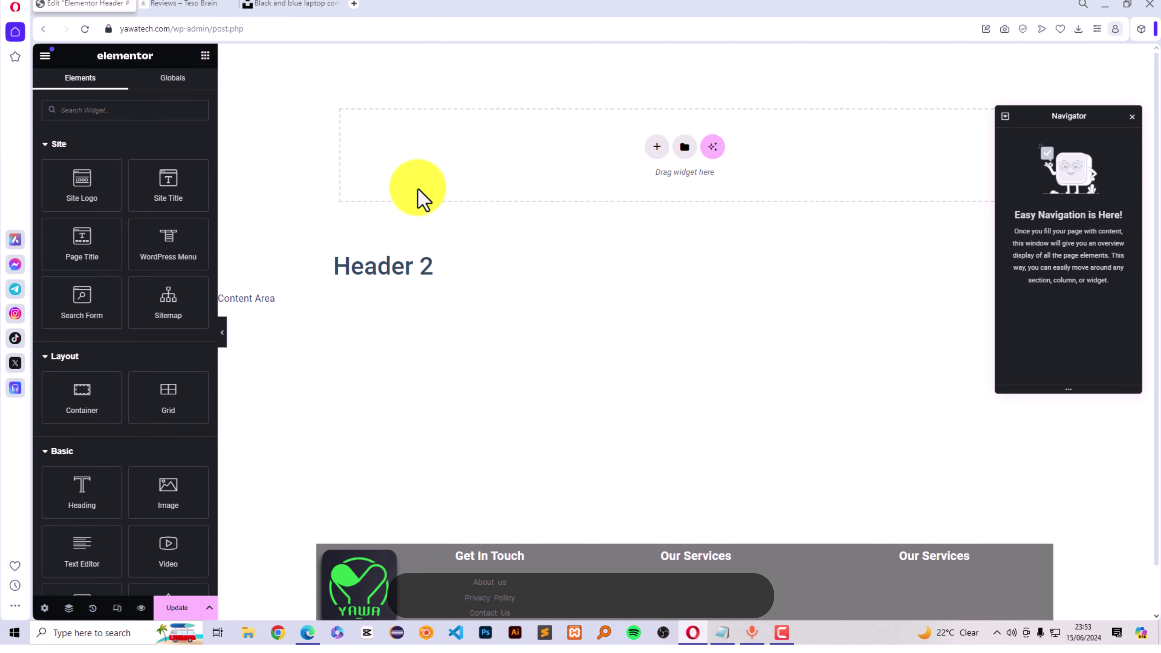
Add a container to the header with Full Width content, gaps of 0, and margin and padding of 0 on all sides.
scroll(89, 224, "up", 3)
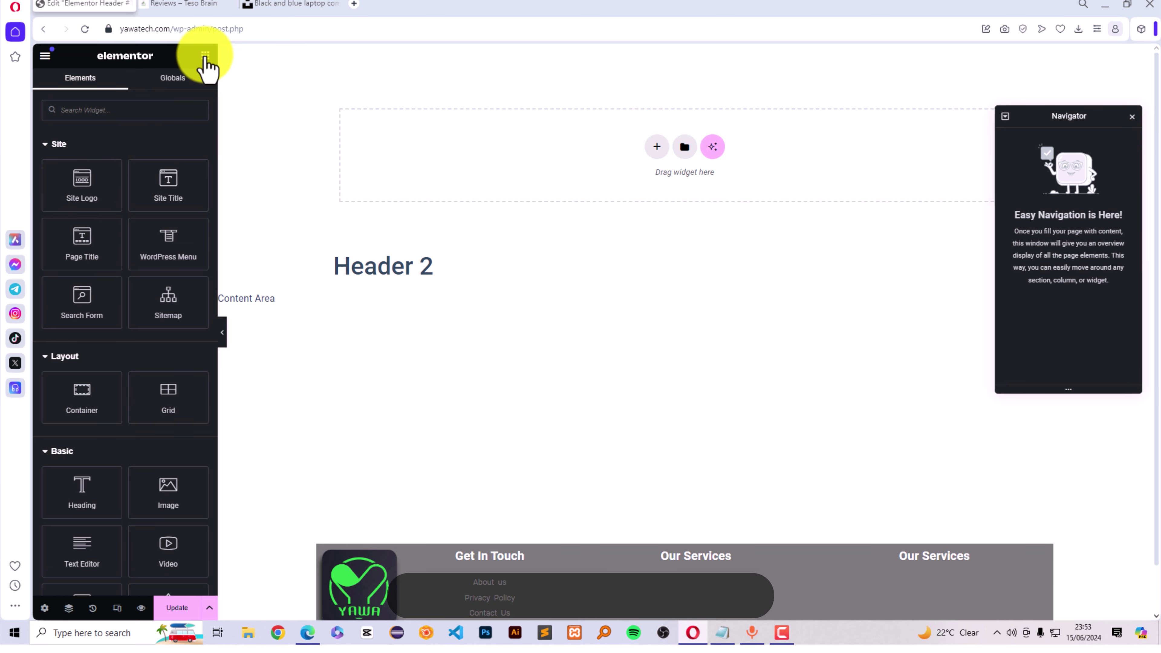
left_click_drag(70, 396, 640, 149)
left_click(302, 136)
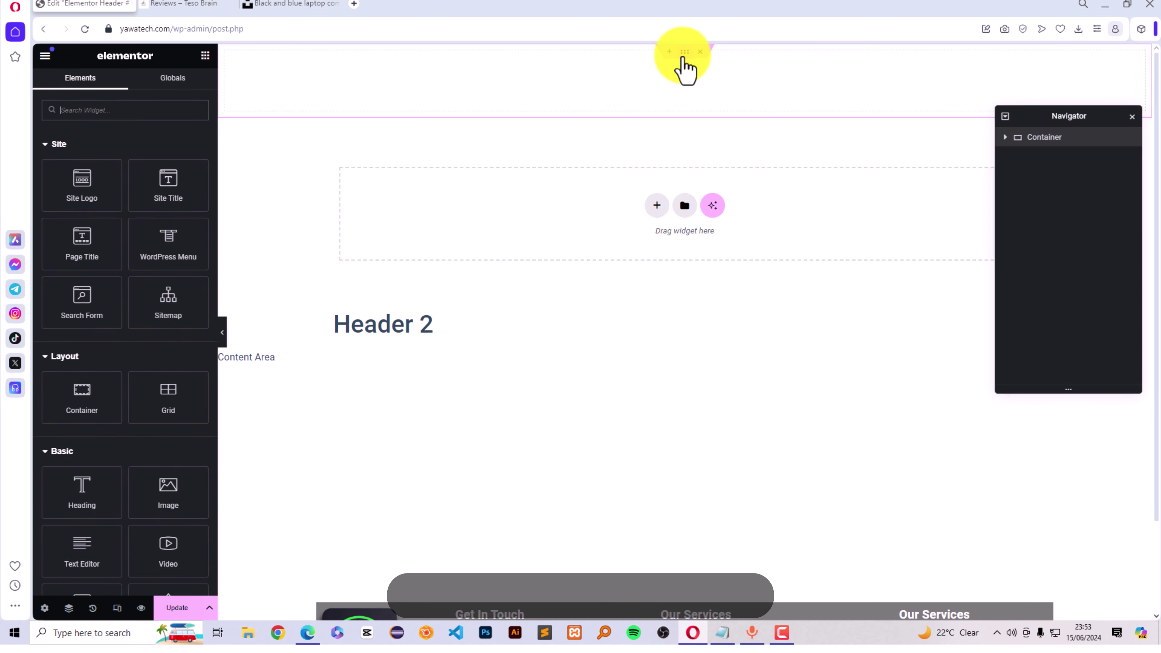
left_click(684, 52)
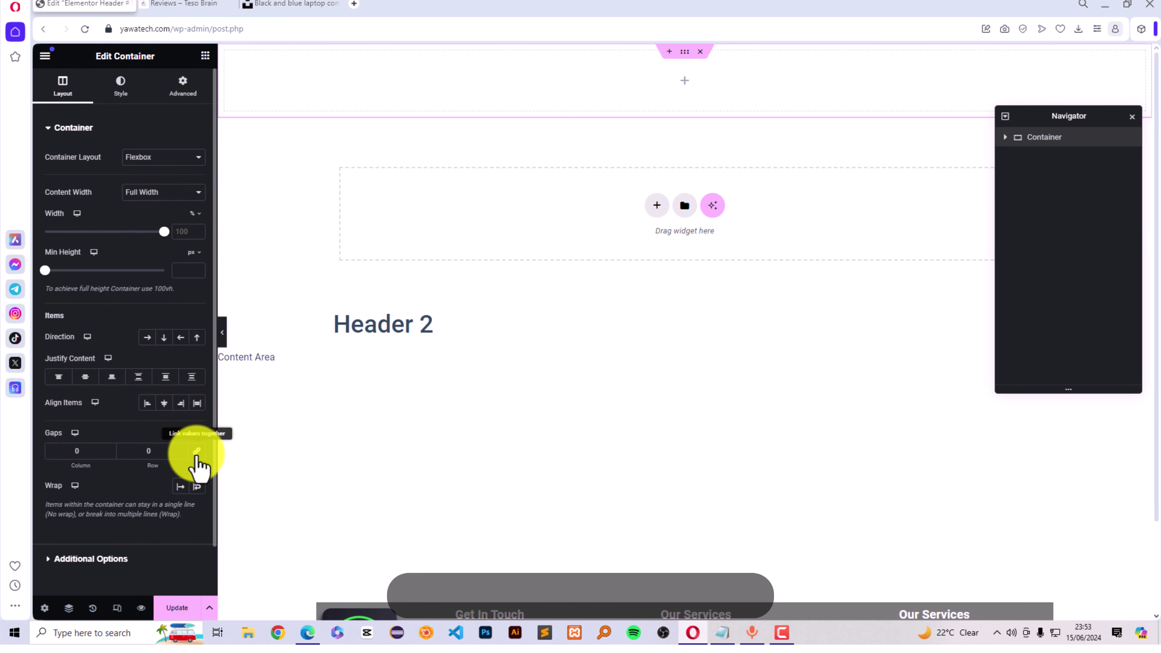
left_click(183, 87)
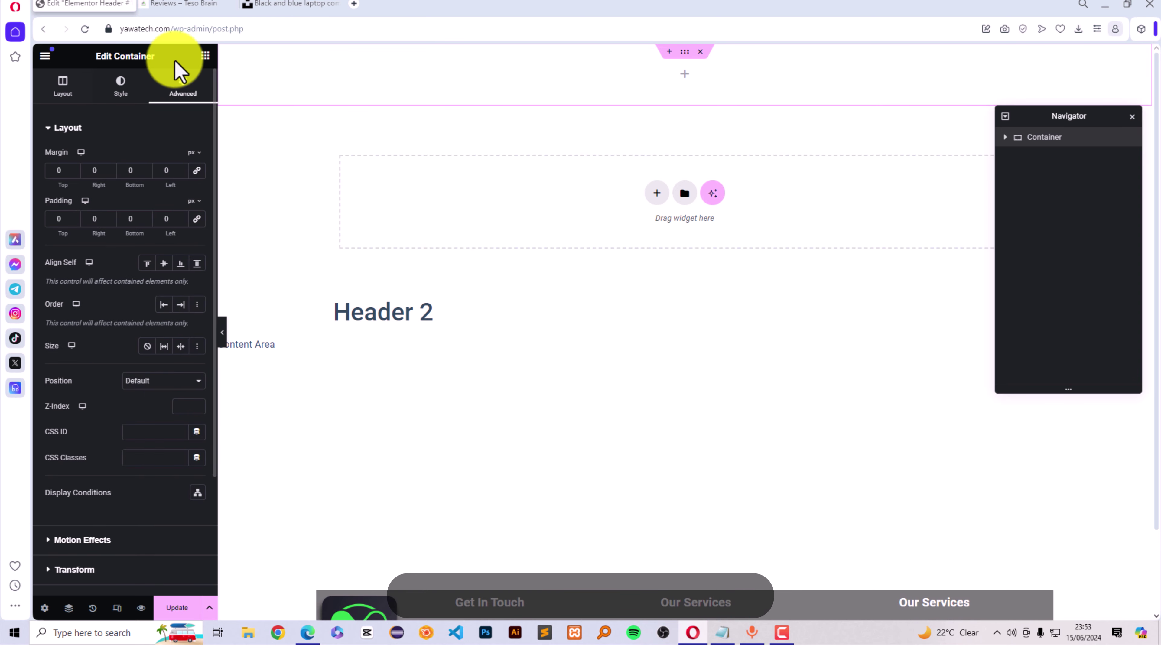
Nest a second container inside the header container and set it to Boxed, 80% wide, with column and row gaps of 0.
left_click(206, 55)
left_click_drag(77, 406, 719, 78)
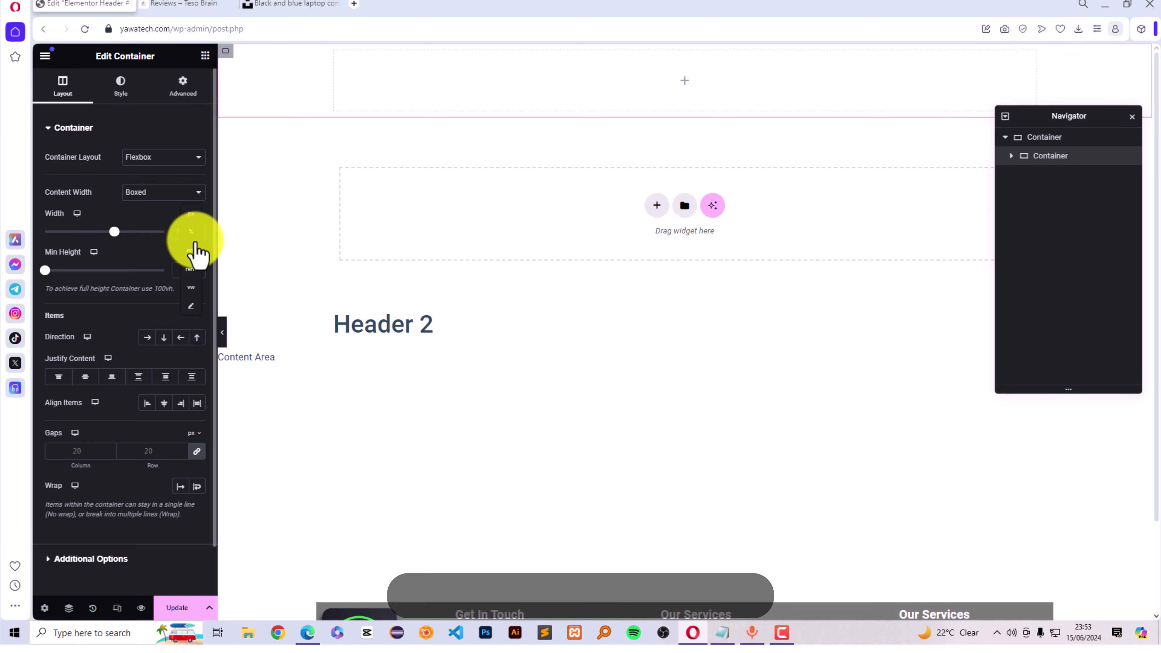
left_click(190, 232)
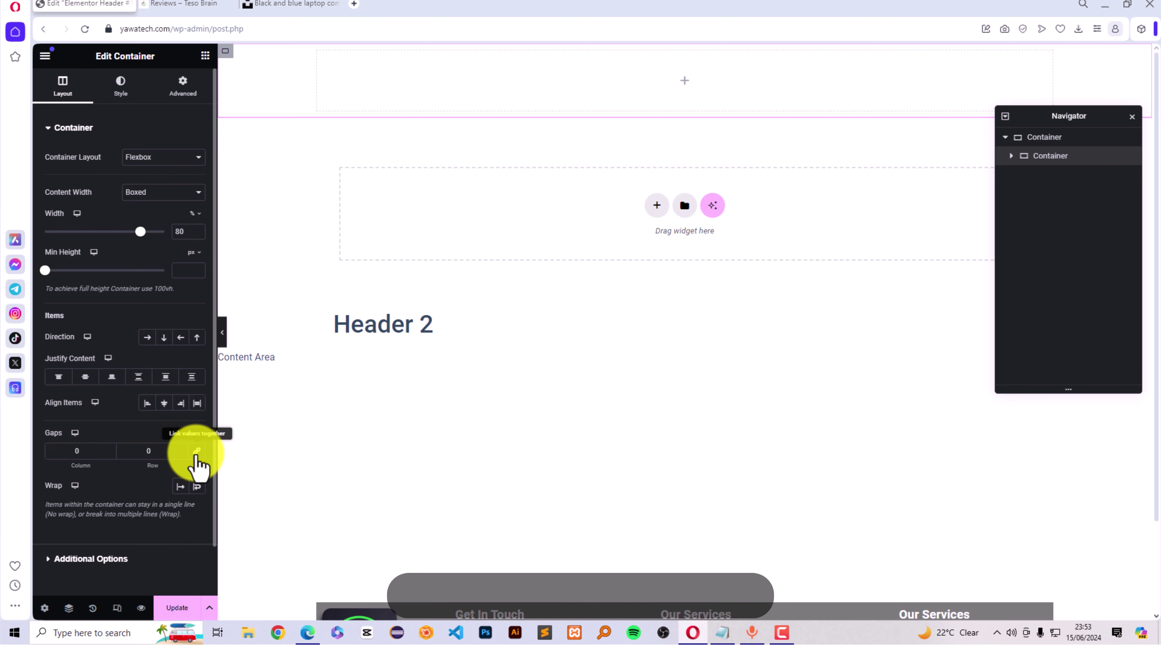
Set the nested container's margin and padding to 0 on all sides and duplicate the container.
left_click(192, 89)
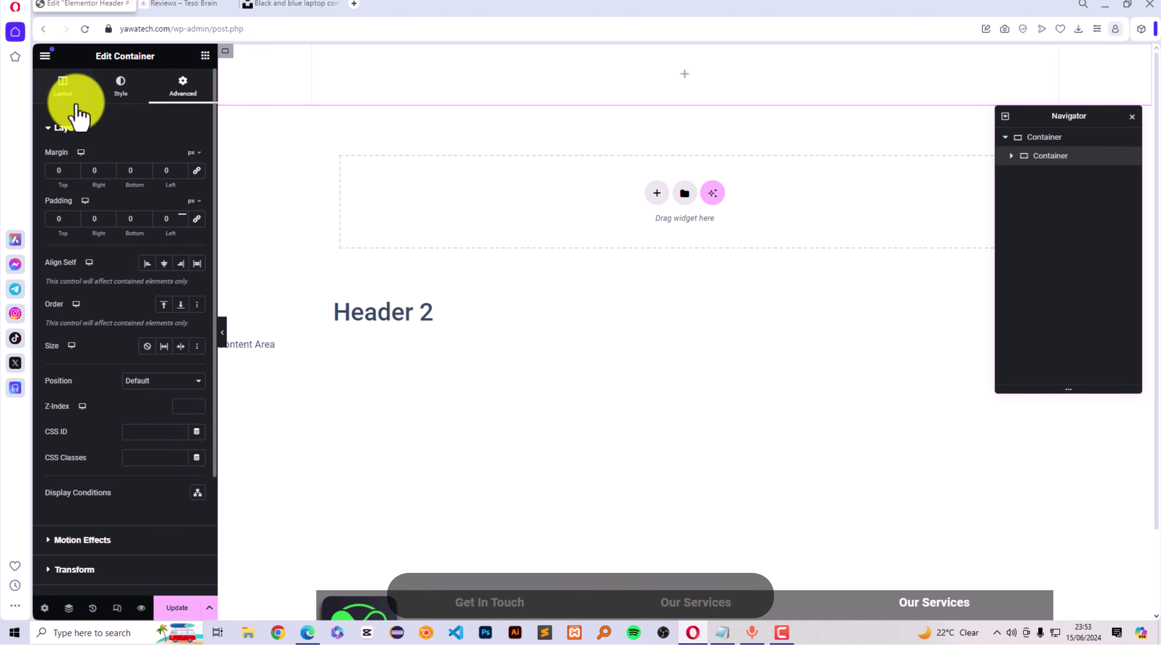
left_click(64, 87)
right_click(588, 83)
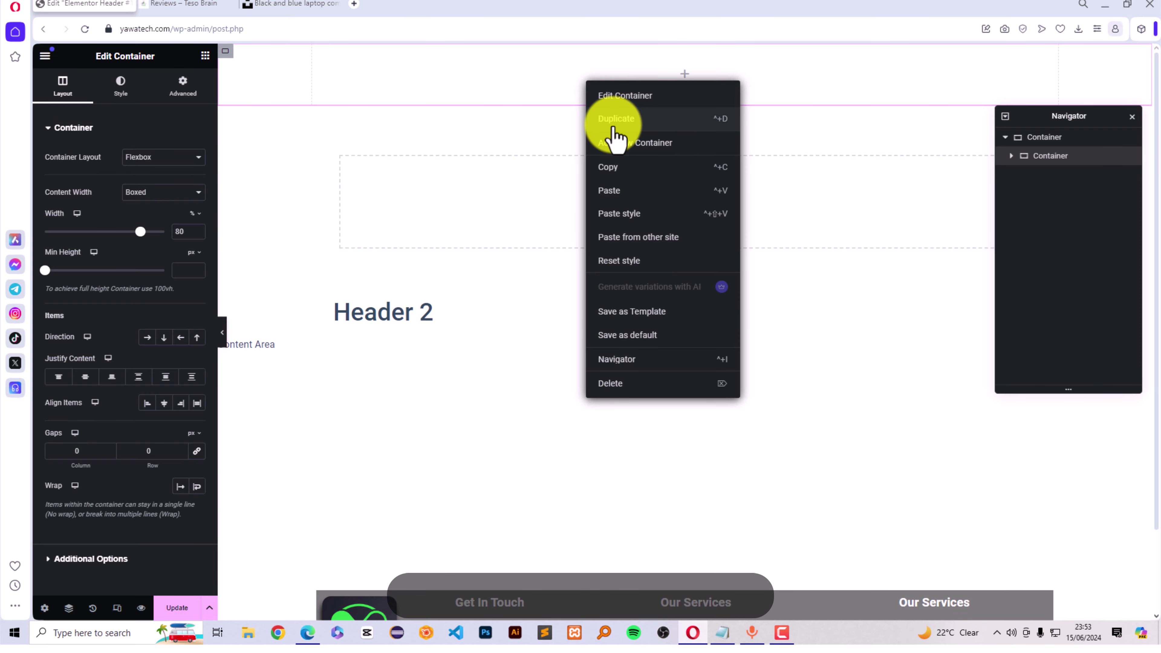
left_click(603, 115)
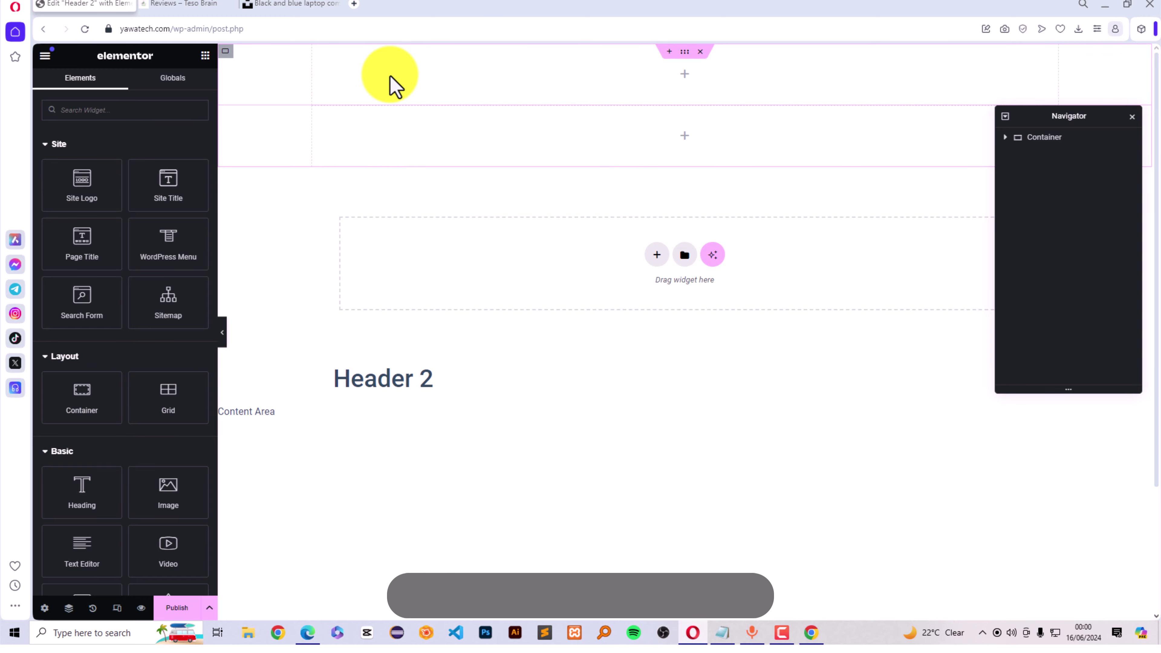
Add a Site Logo widget to the upper nested container and shrink it to a custom width of about 6%.
left_click_drag(75, 180, 601, 94)
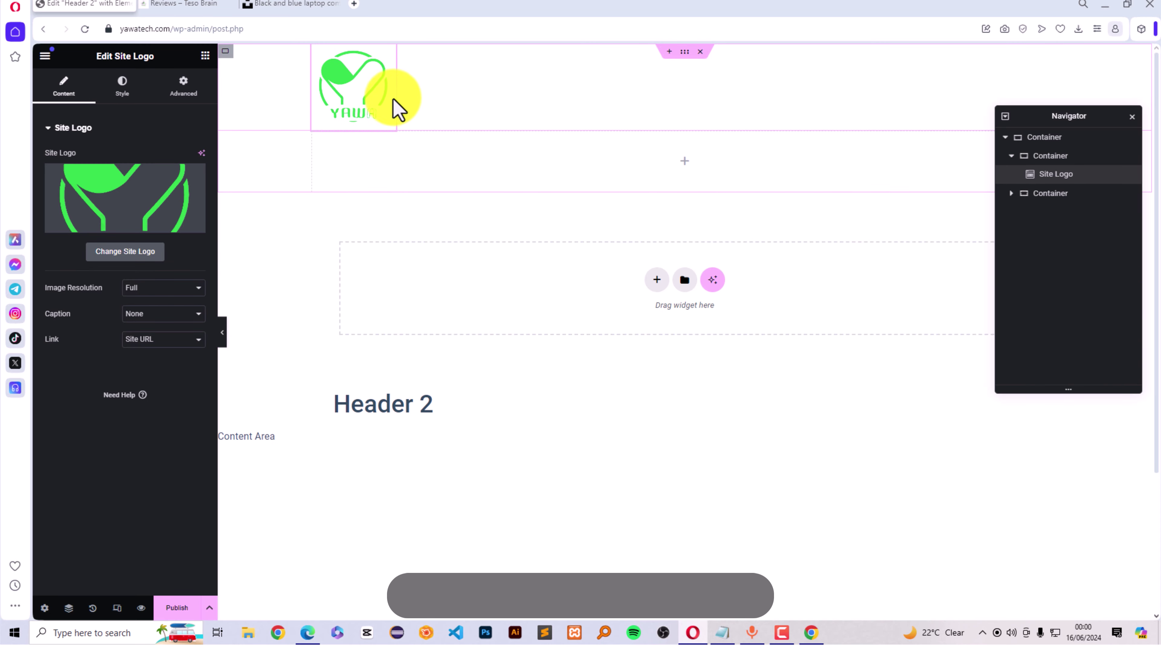
left_click(205, 55)
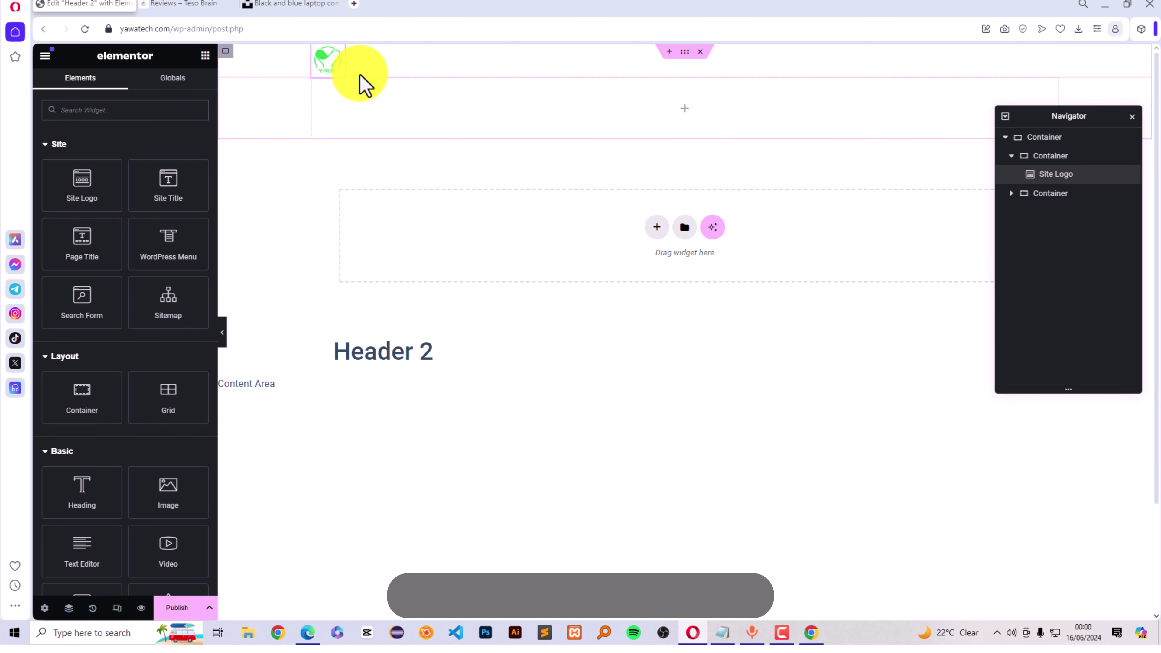
left_click(361, 82)
left_click(1044, 180)
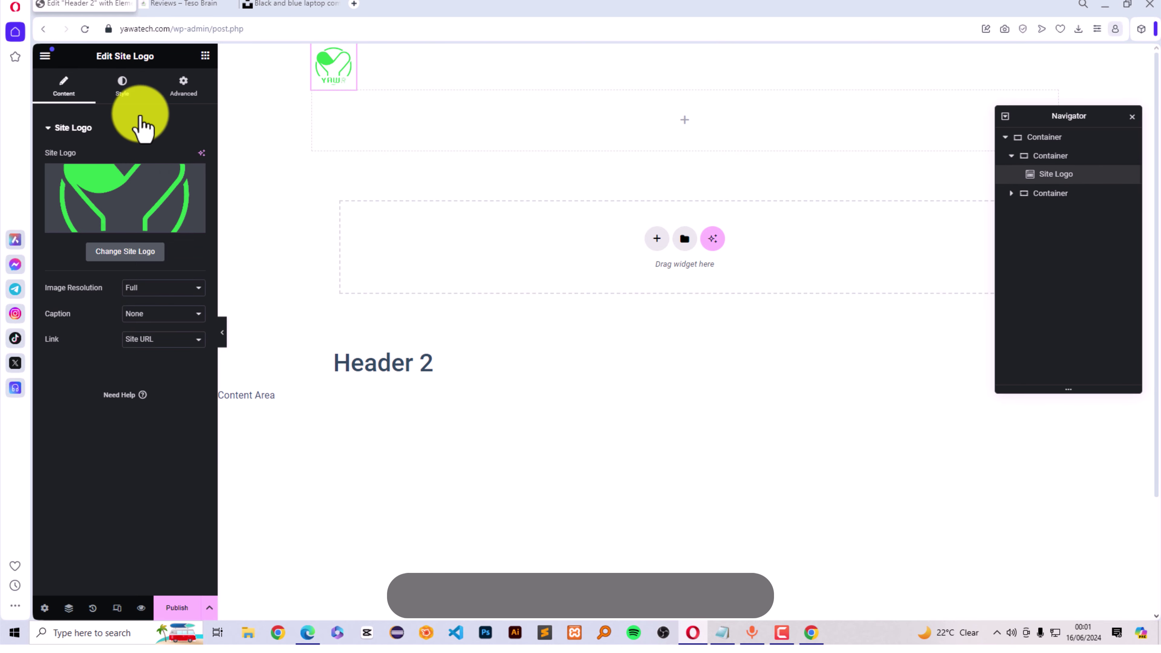
Give the Site Logo a classic background in the global Primary color.
left_click(123, 103)
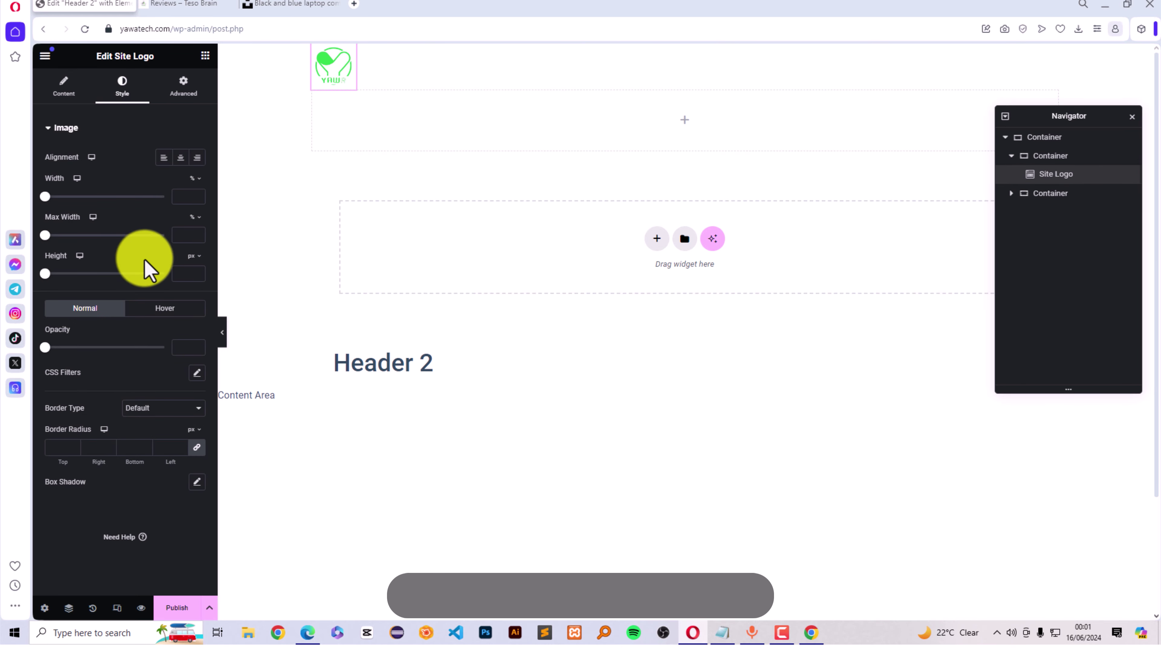
left_click(183, 89)
scroll(115, 425, "down", 4)
left_click(99, 478)
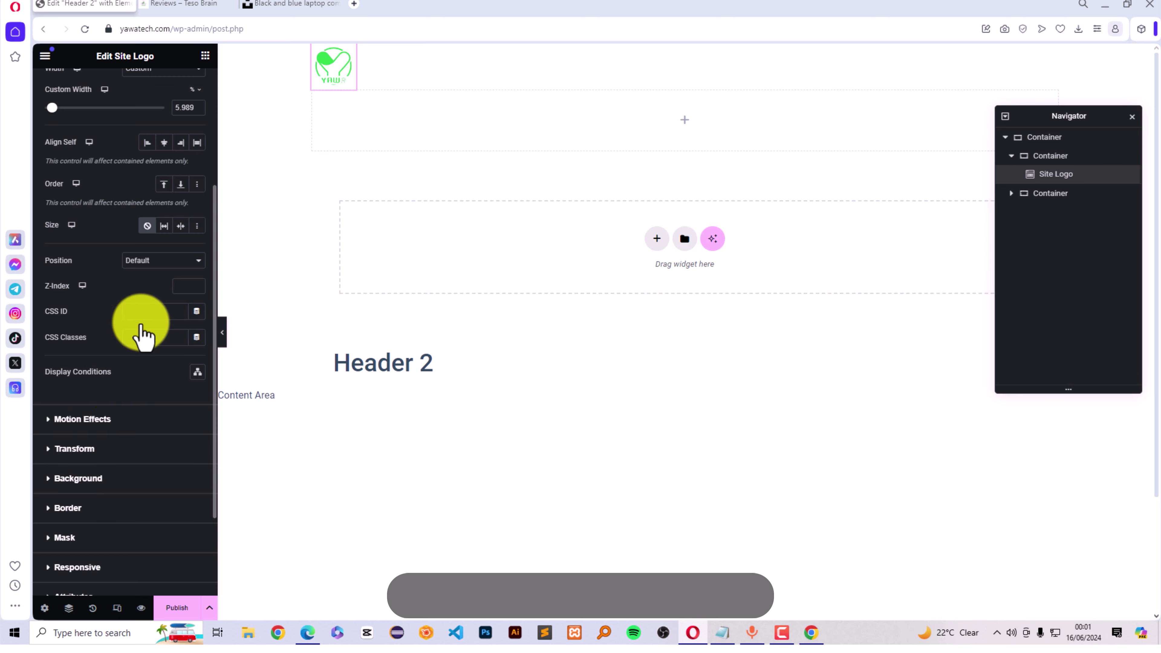
left_click(181, 273)
left_click(181, 297)
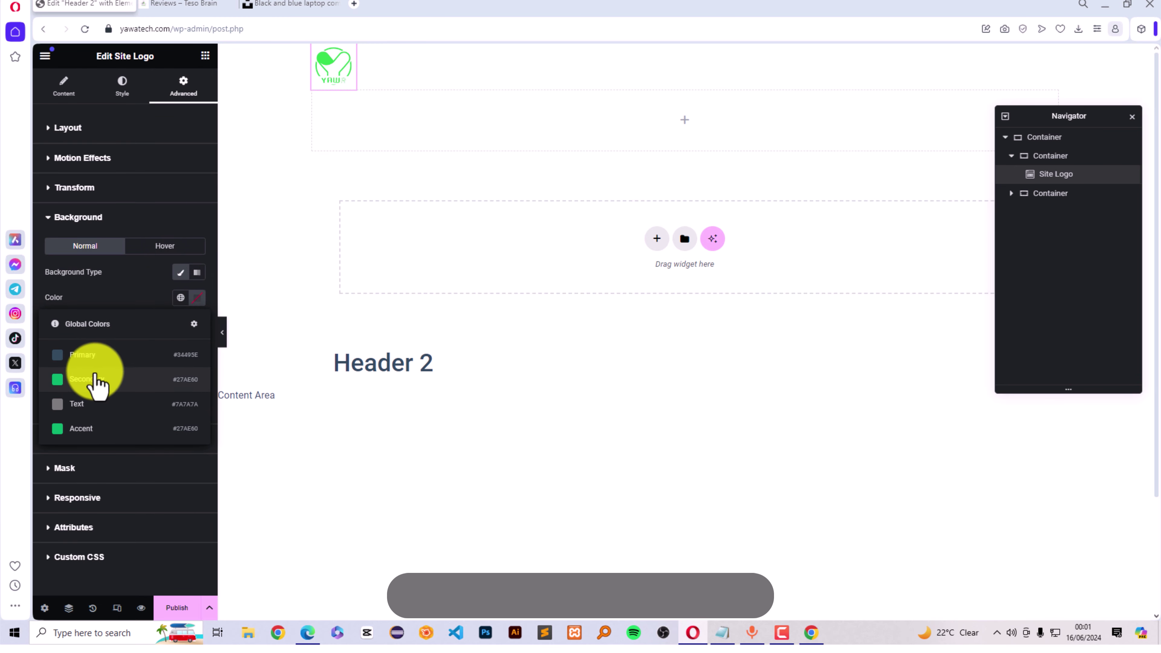
left_click(91, 364)
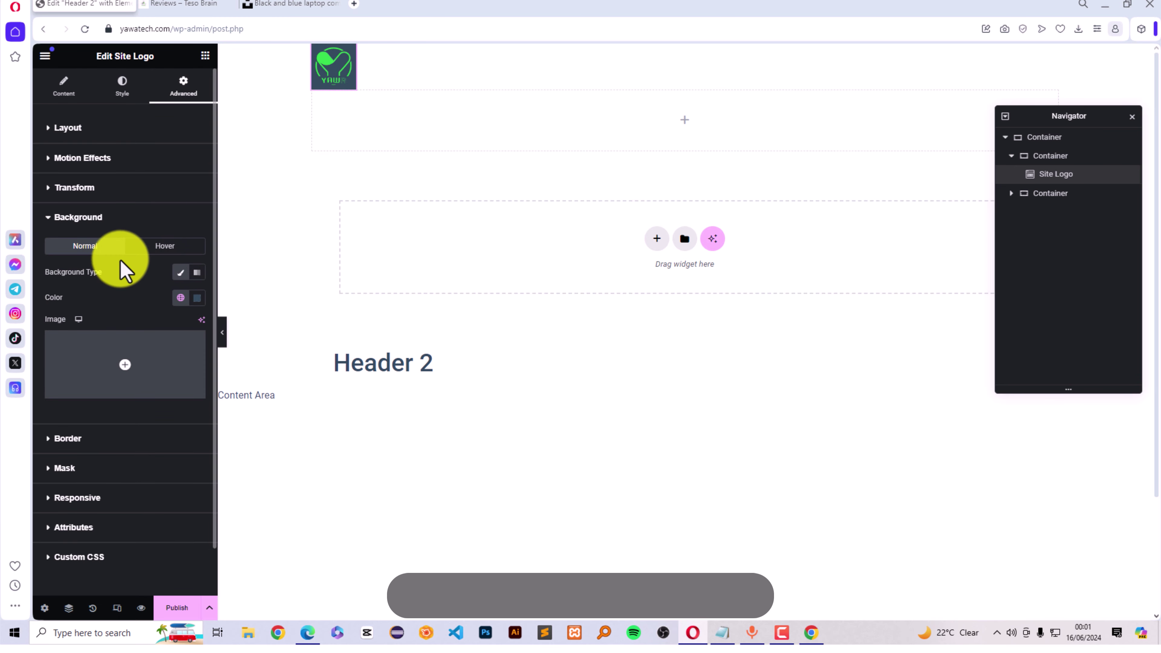
Add a WordPress Menu widget to the lower nested container and set its typography family to Oswald.
left_click(403, 73)
left_click(206, 56)
scroll(98, 361, "down", 3)
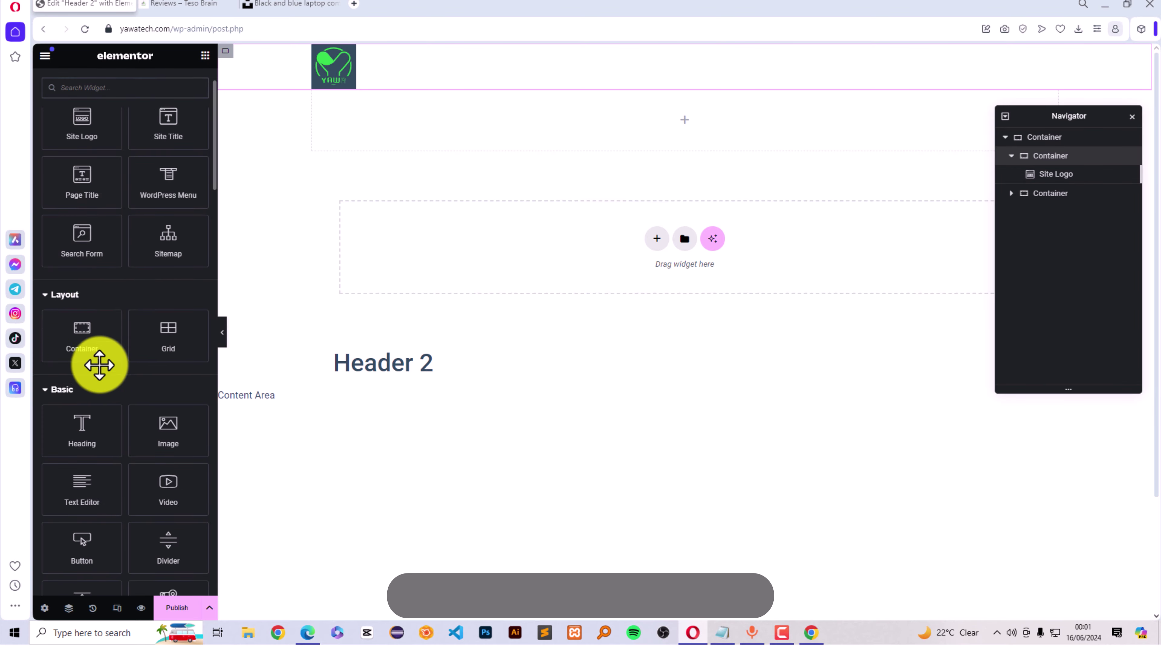
scroll(87, 210, "up", 3)
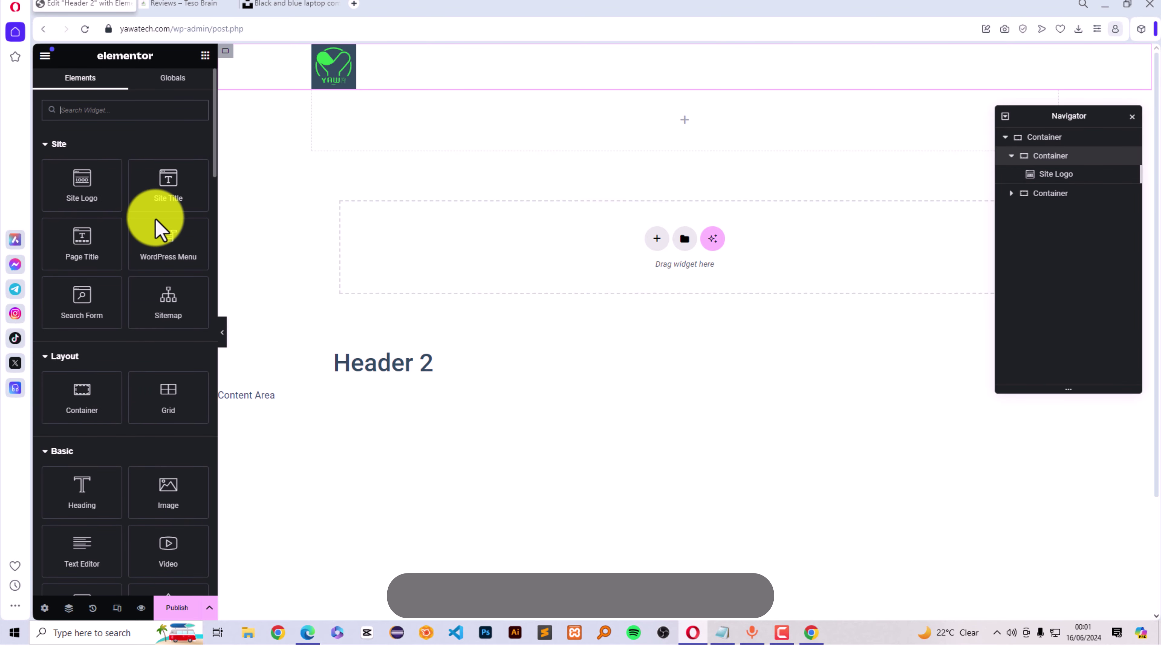
left_click_drag(156, 244, 622, 132)
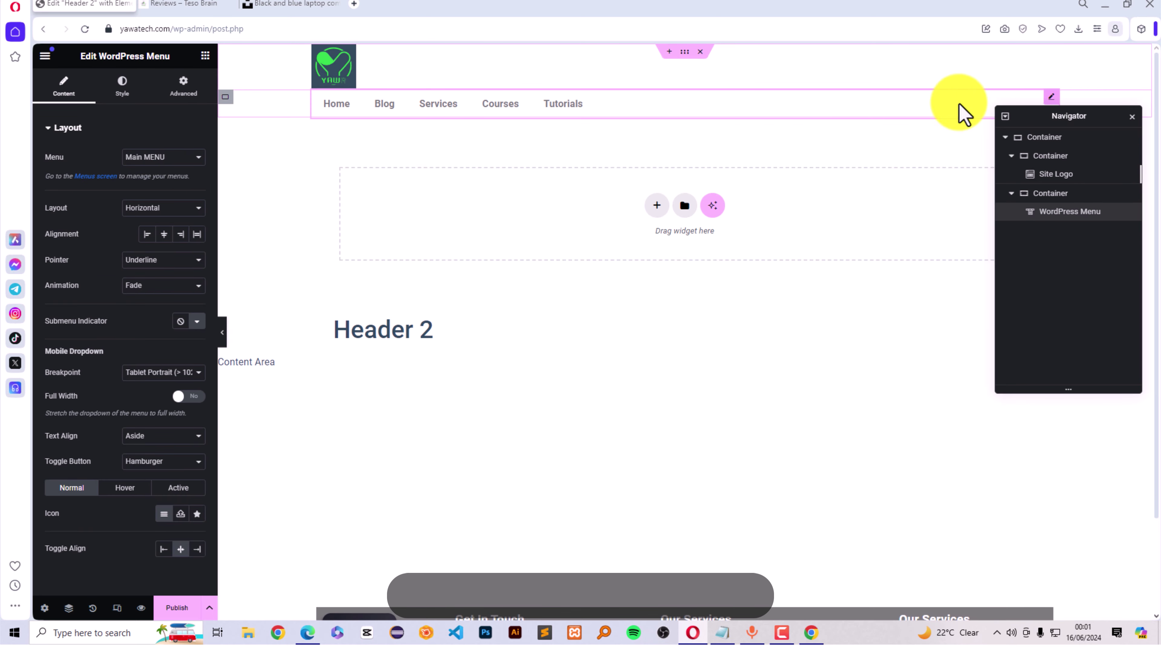
left_click(119, 92)
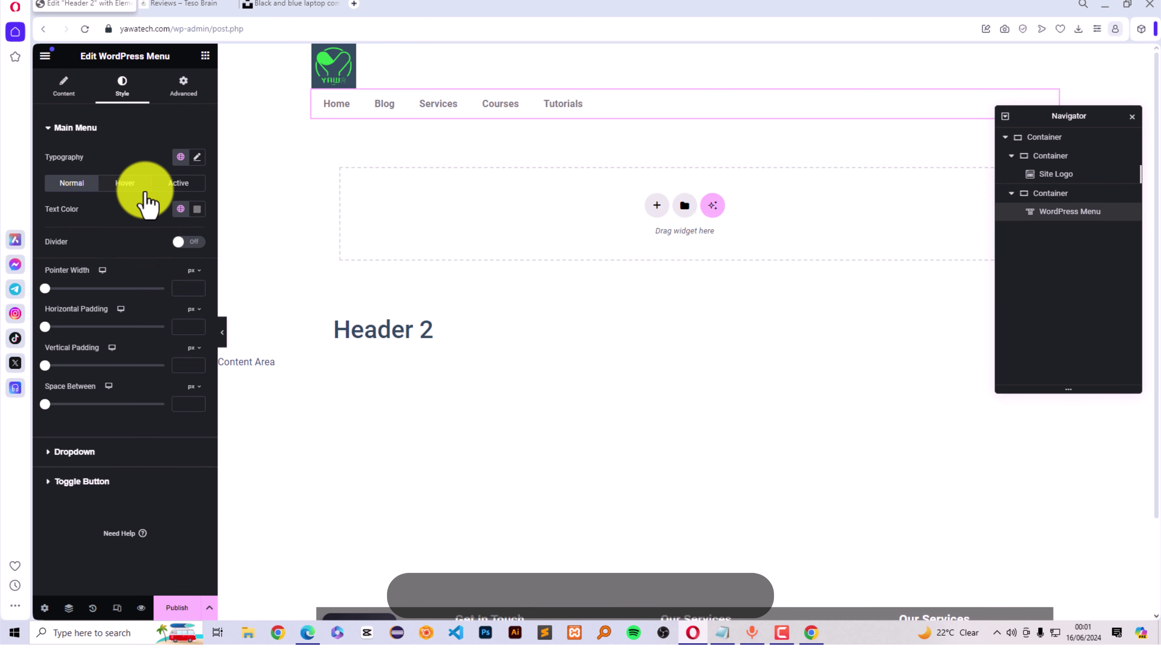
left_click(197, 157)
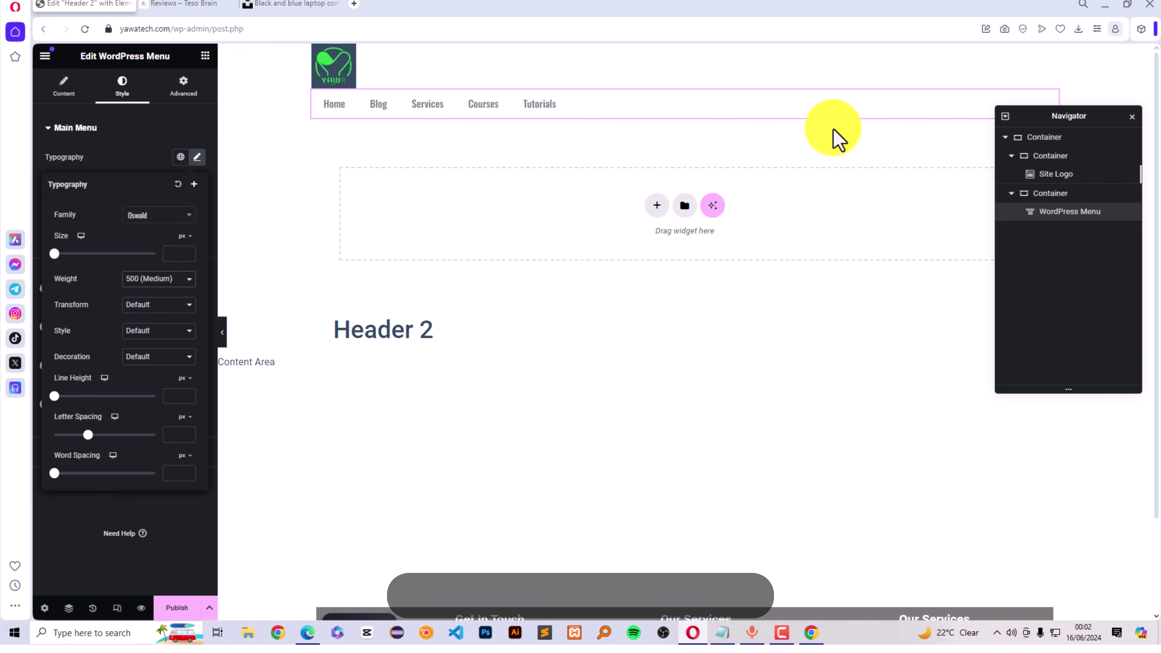
Add a Search Form widget below the WordPress Menu in the lower nested container.
left_click(206, 55)
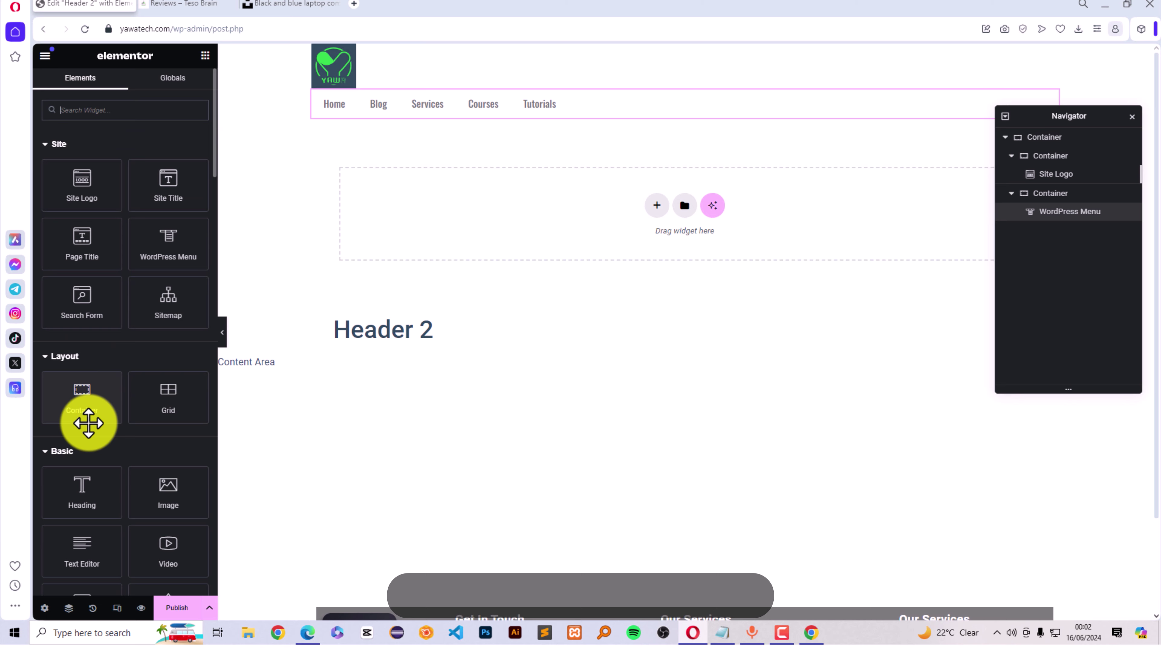
scroll(90, 446, "down", 3)
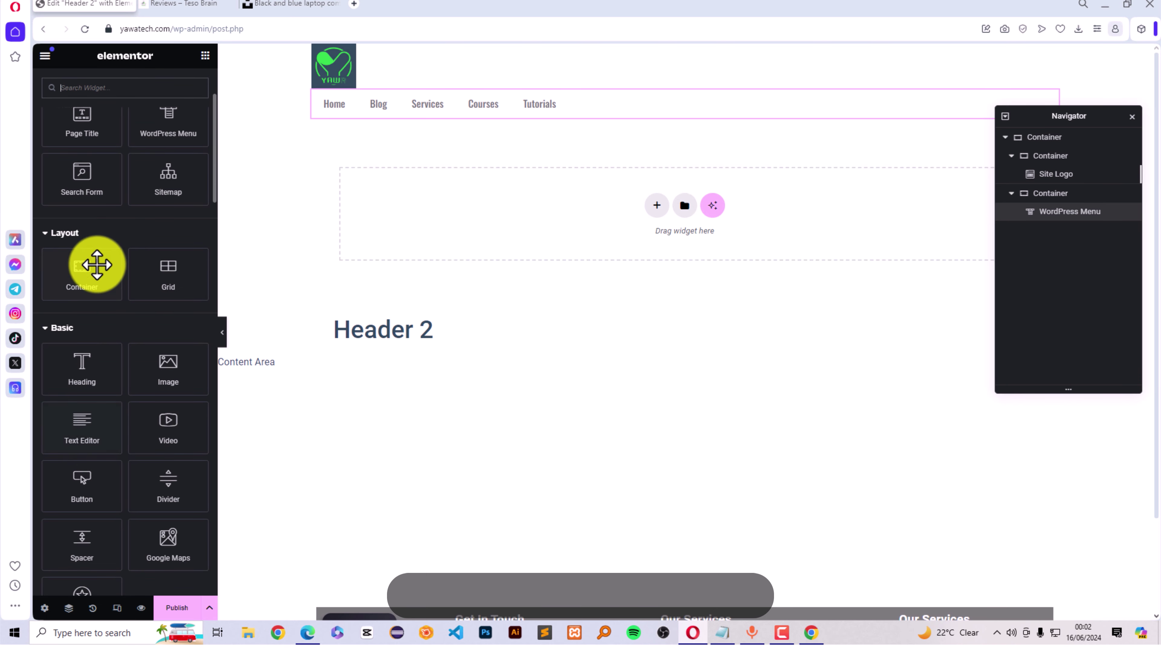
type("sea")
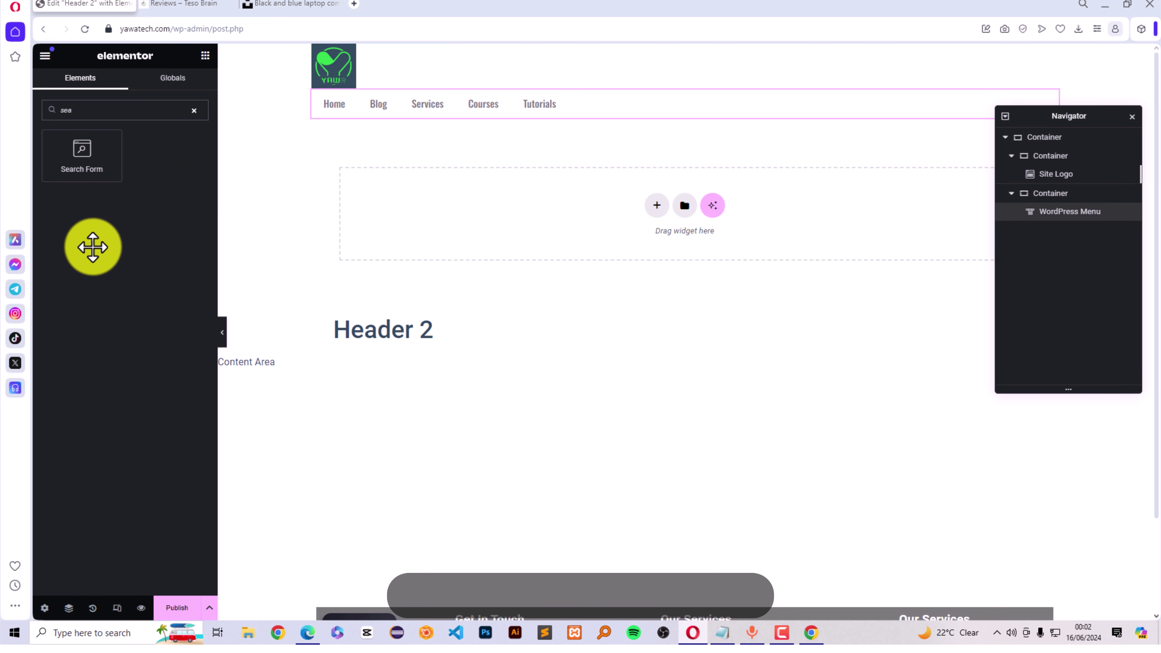
left_click_drag(86, 156, 744, 108)
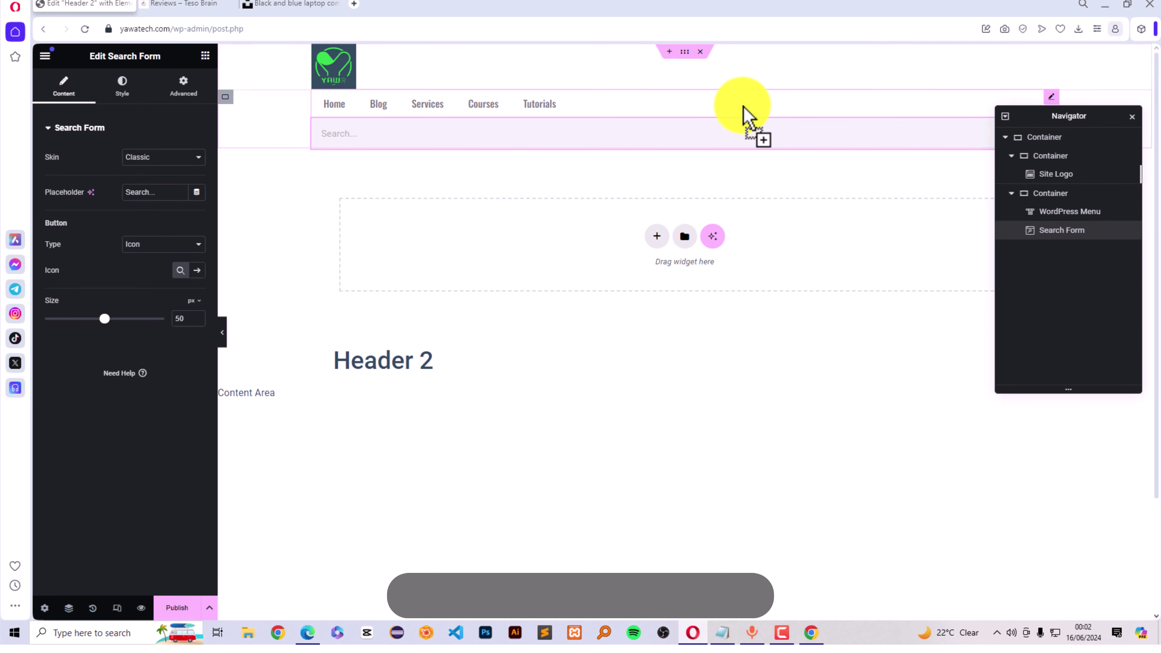
Add an Icon widget below the search form in the lower nested container.
left_click(205, 56)
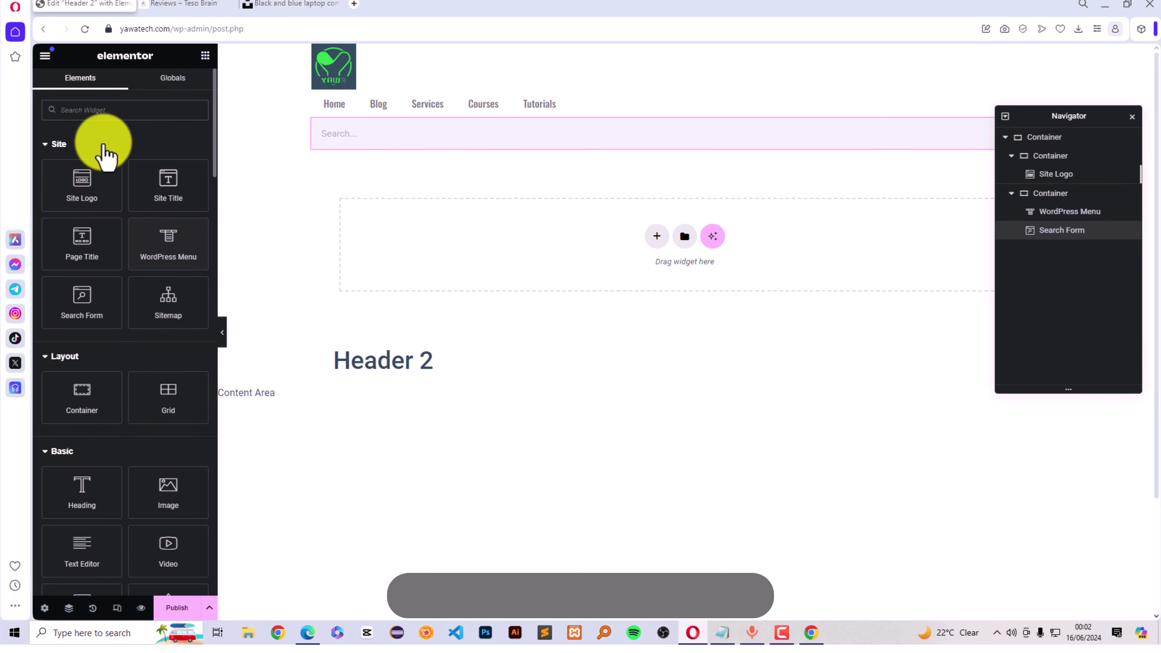
left_click(90, 110)
type("ico")
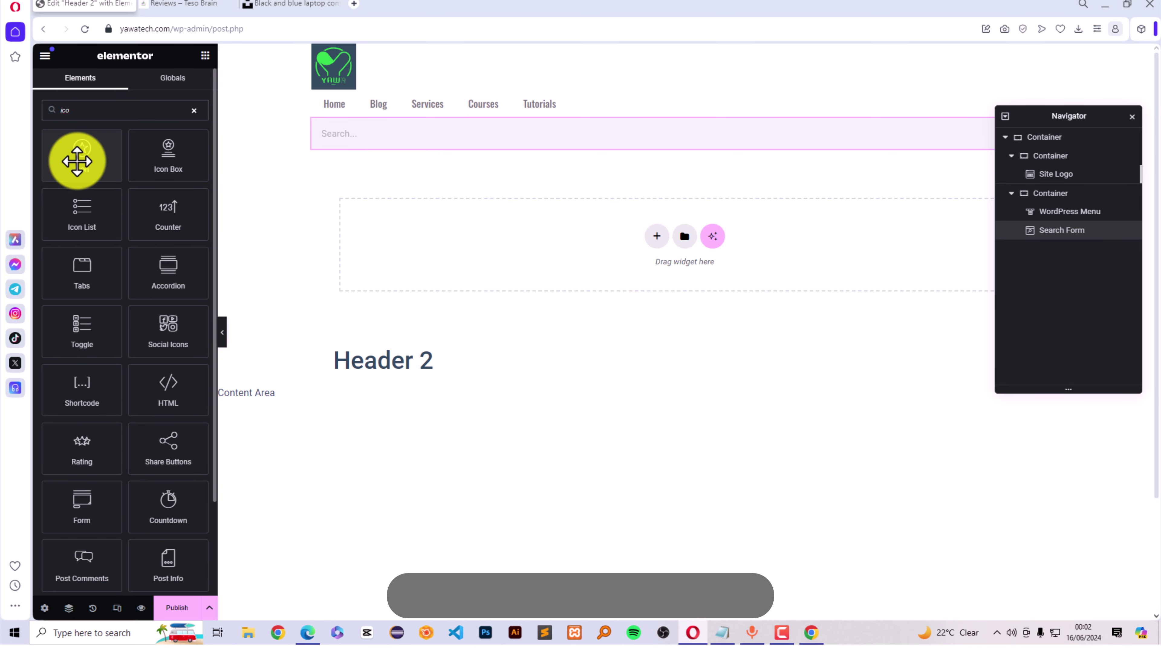
left_click_drag(77, 160, 400, 155)
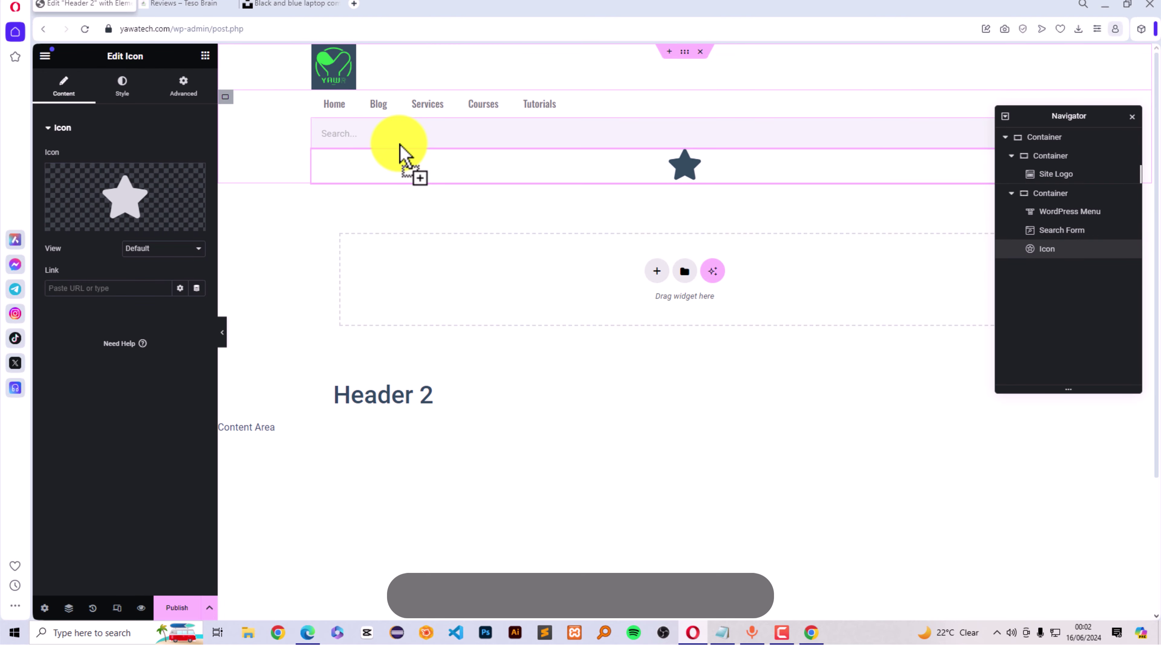
Replace the star icon with the align center icon from the Icon Library.
left_click(133, 196)
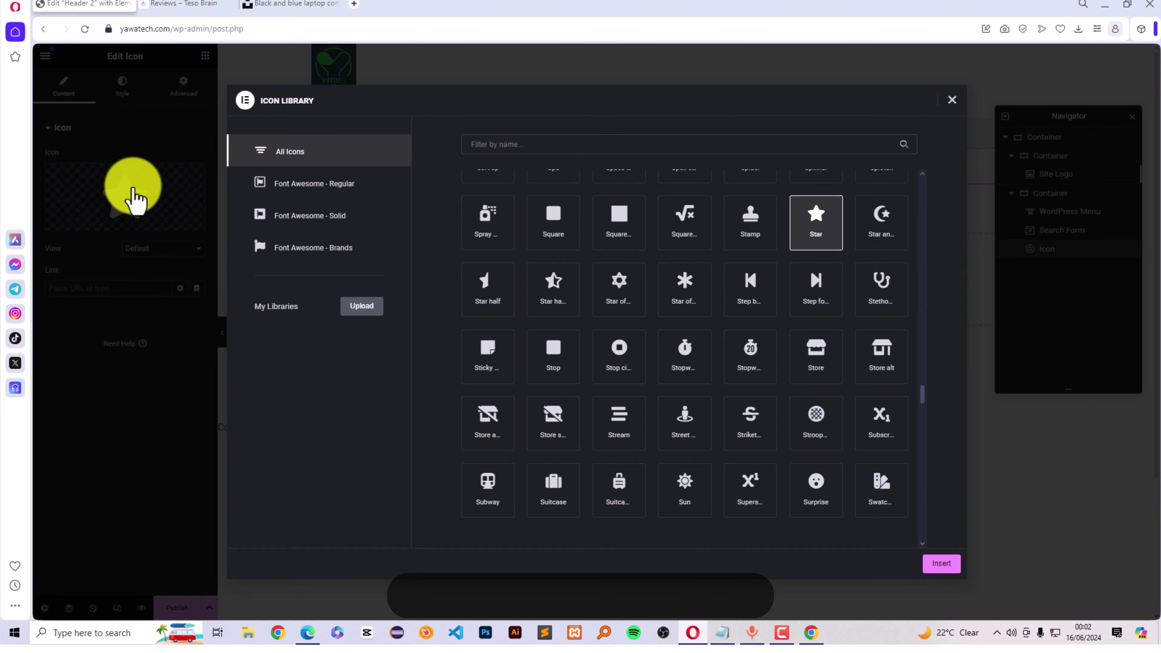
left_click(610, 151)
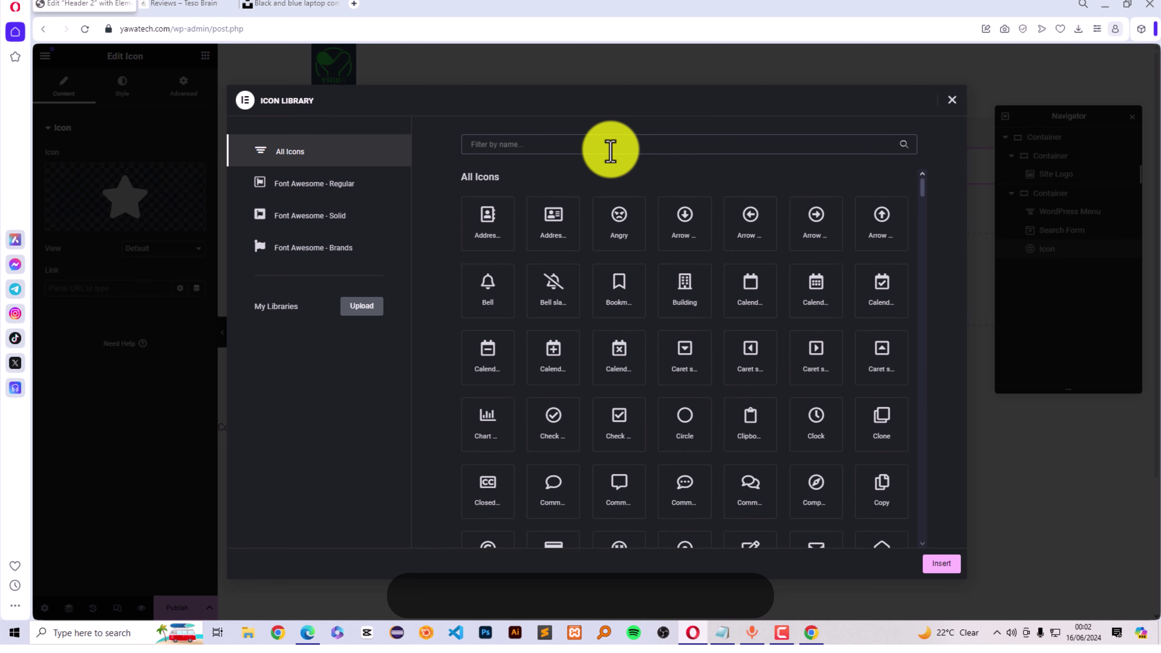
type("aligh")
key("BackSpace")
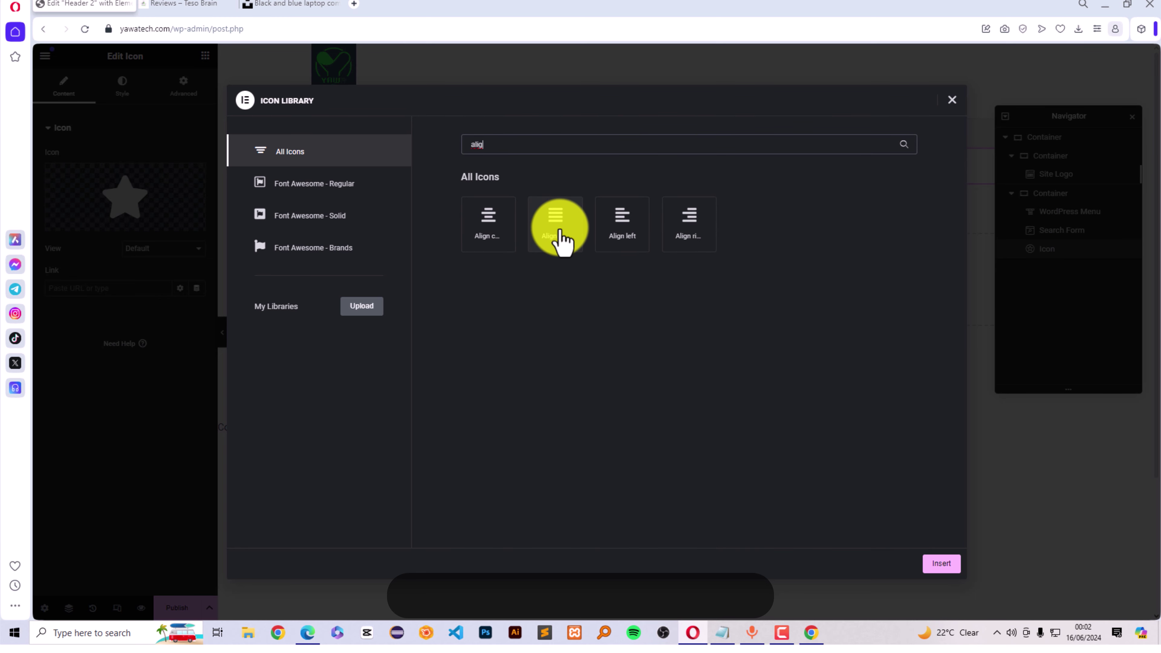
left_click(491, 229)
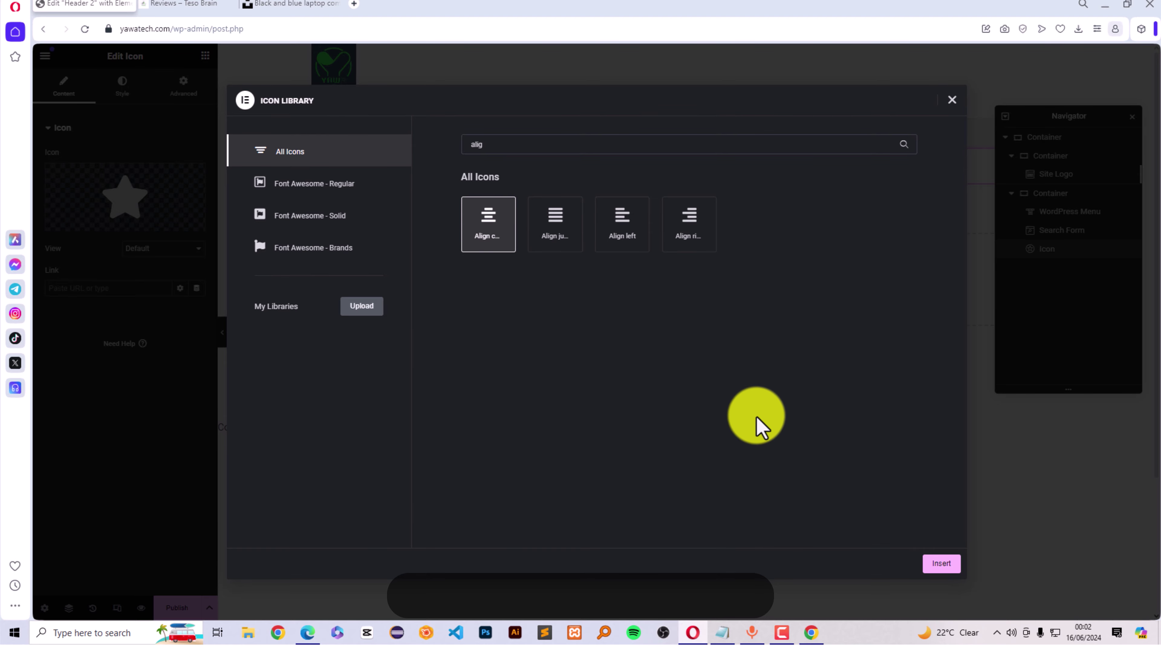
left_click(936, 564)
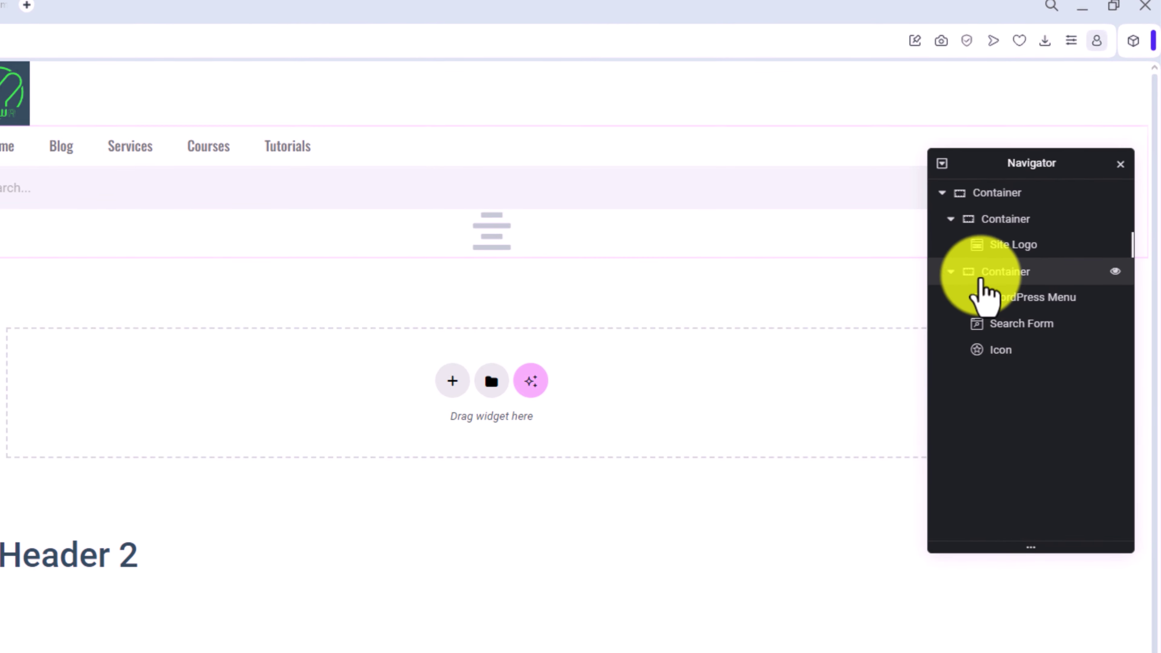
Set the direction of the container holding the menu, search form and icon to a horizontal row.
left_click(1038, 202)
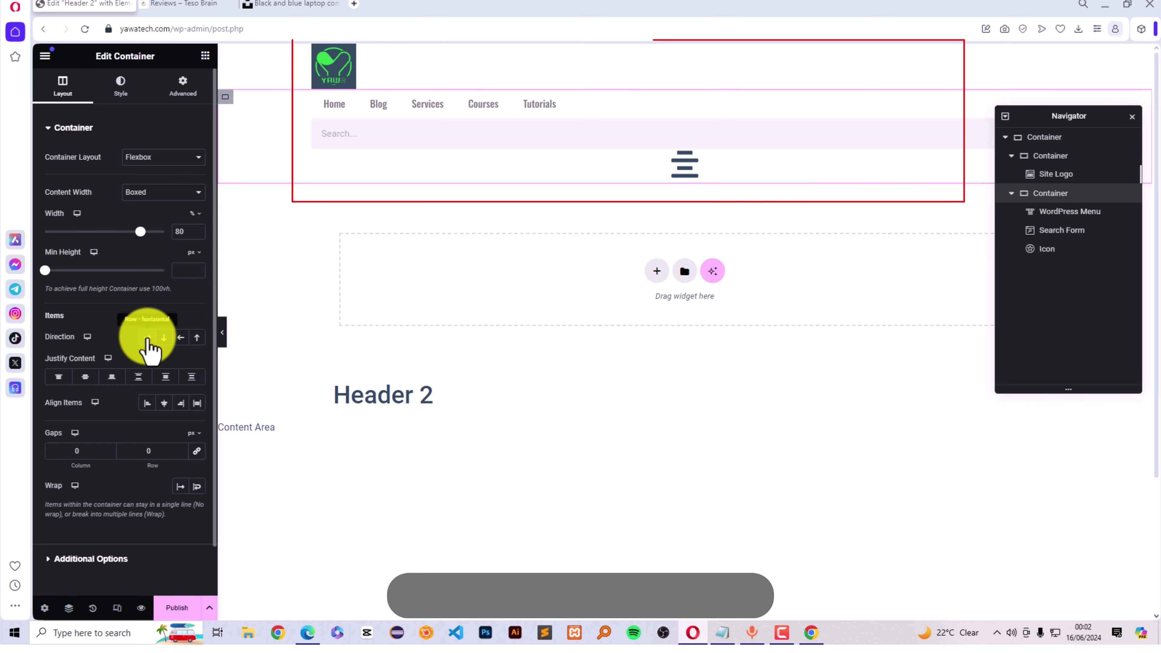
left_click(147, 338)
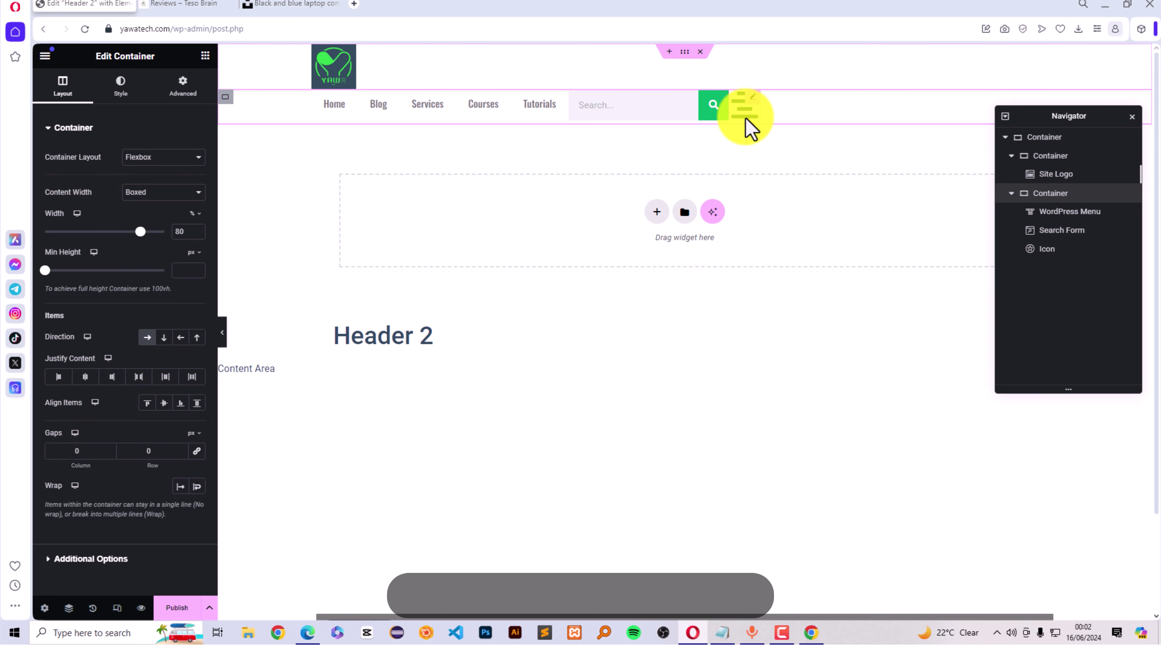
Give the WordPress Menu widget in the lower nested container a custom width of 70%.
left_click(1057, 215)
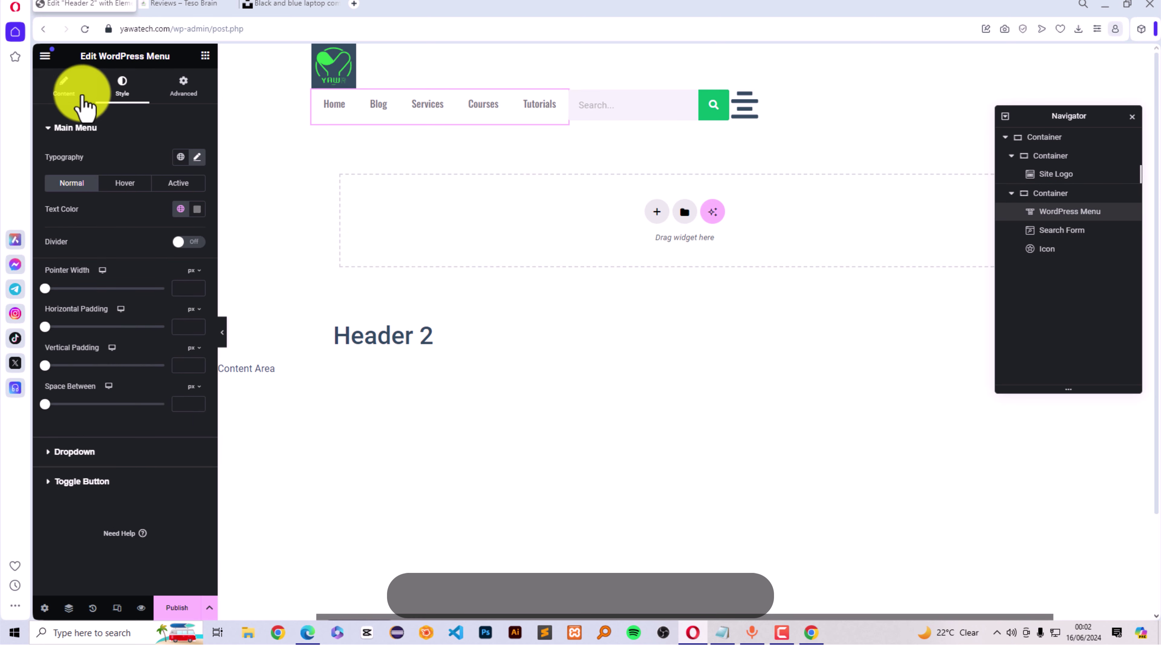
left_click(68, 89)
left_click(185, 91)
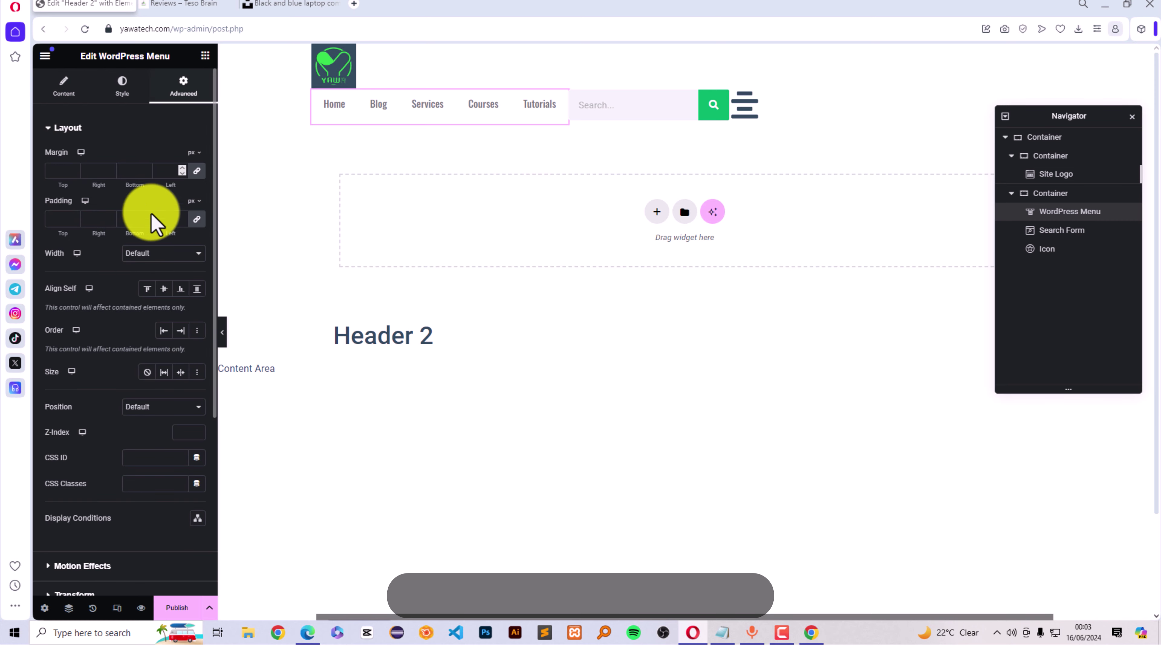
left_click(153, 254)
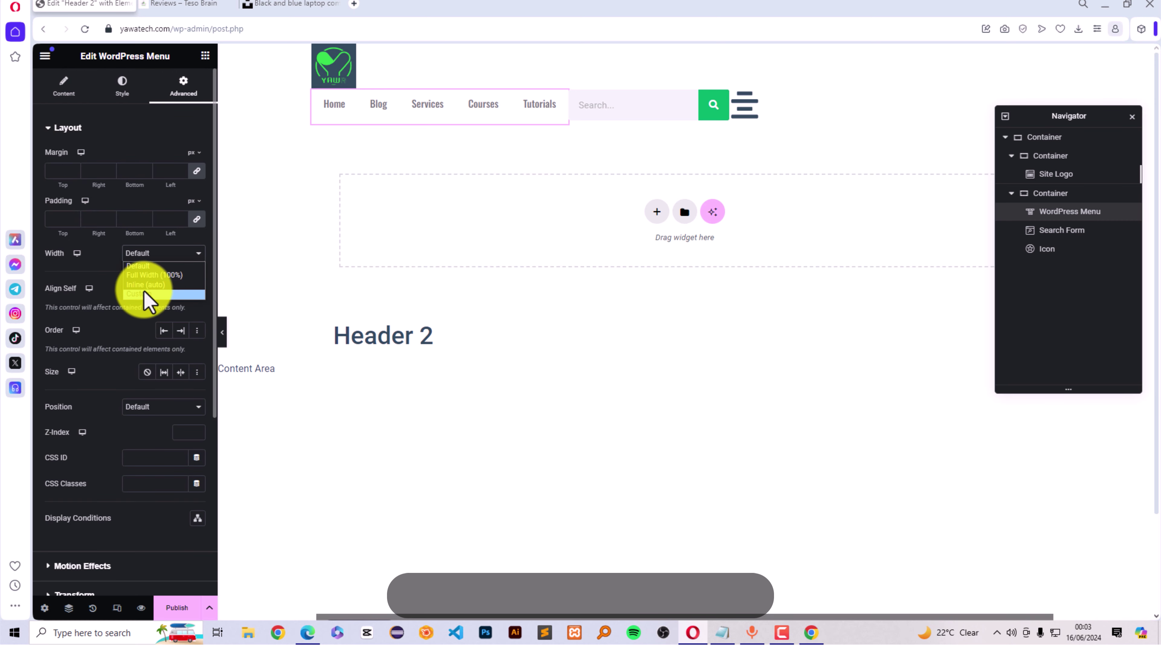
left_click(148, 295)
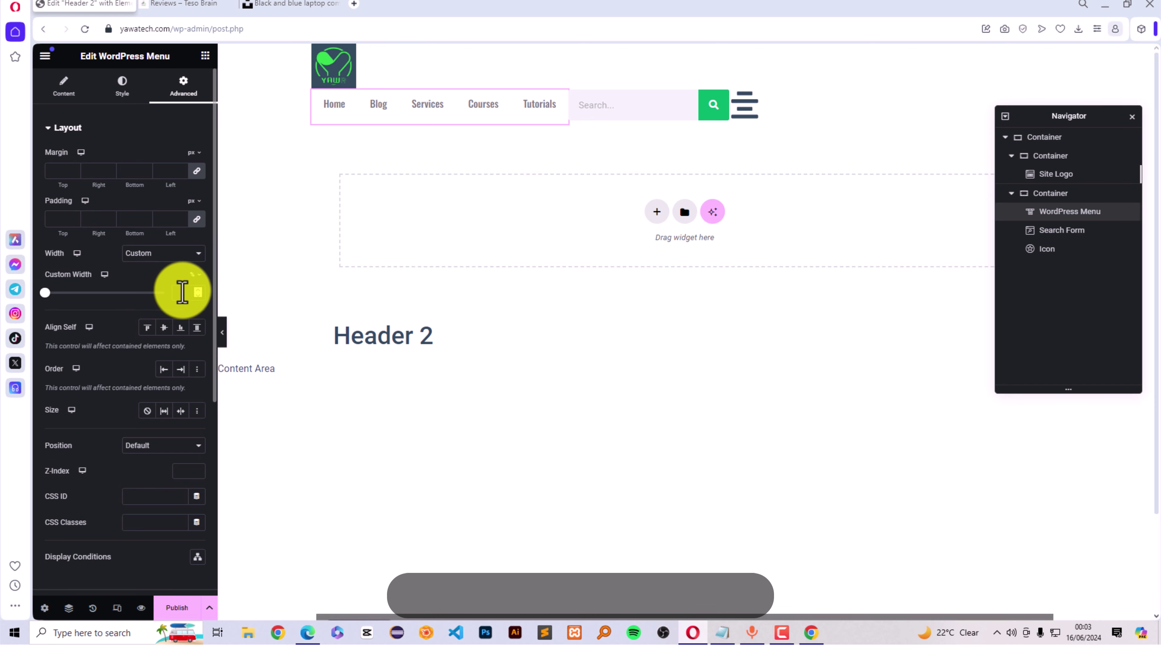
type("30")
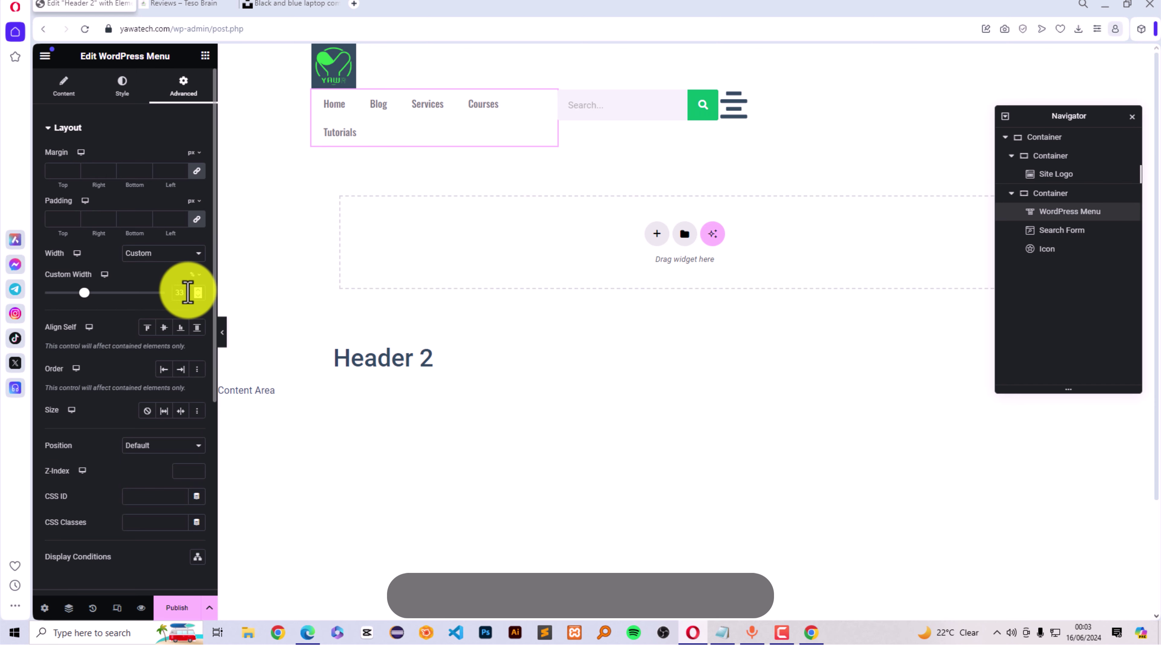
left_click_drag(187, 293, 134, 297)
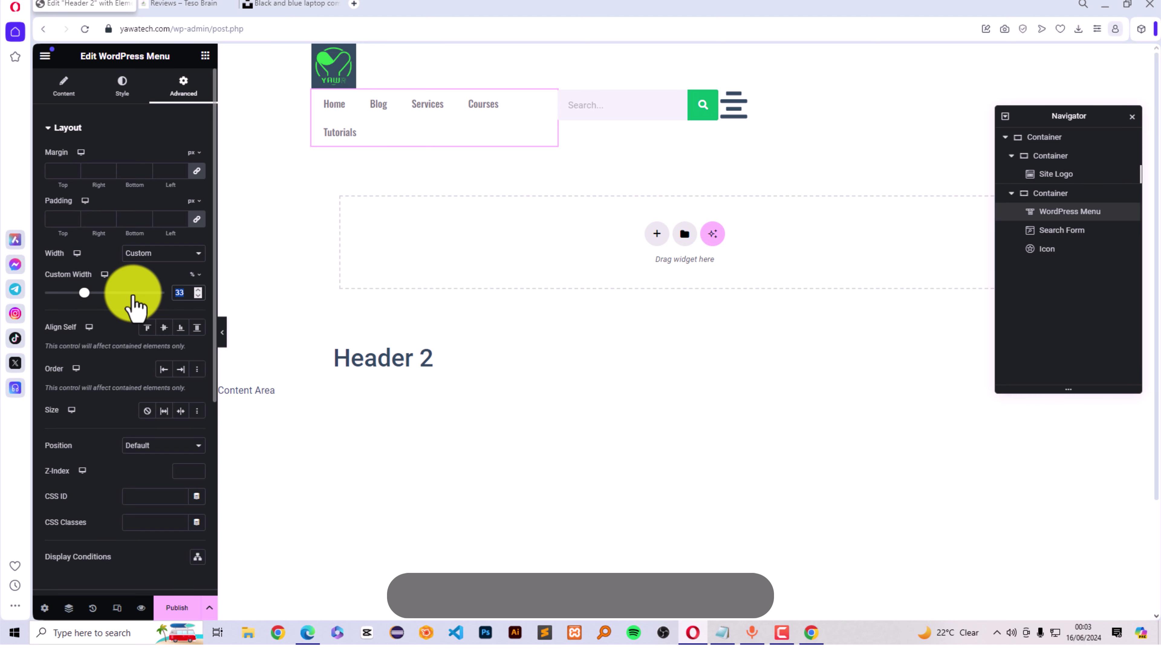
type("70")
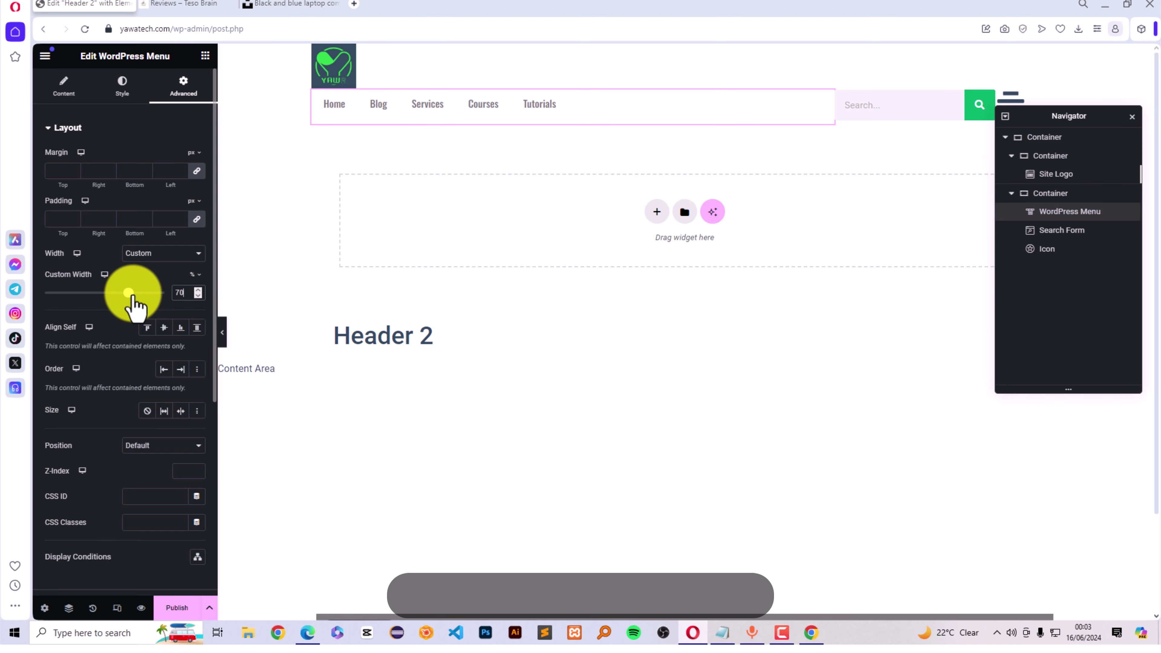
Give the Search Form widget a custom width and set the Icon widget's custom width to 10%.
left_click(1065, 233)
left_click(185, 86)
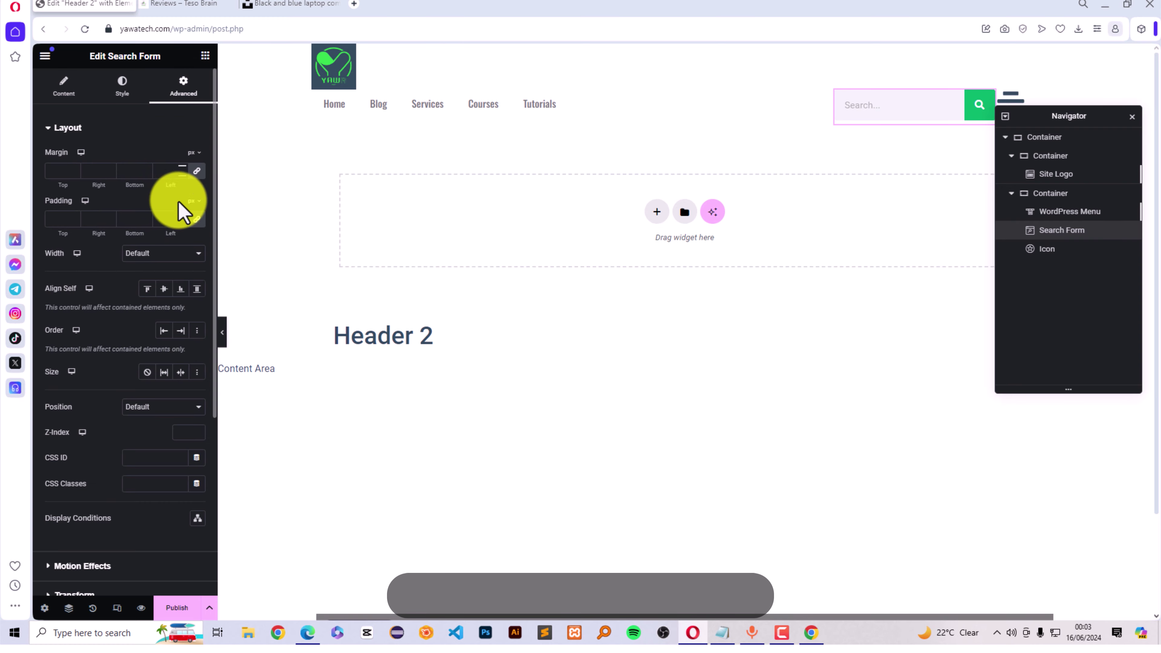
left_click(1051, 248)
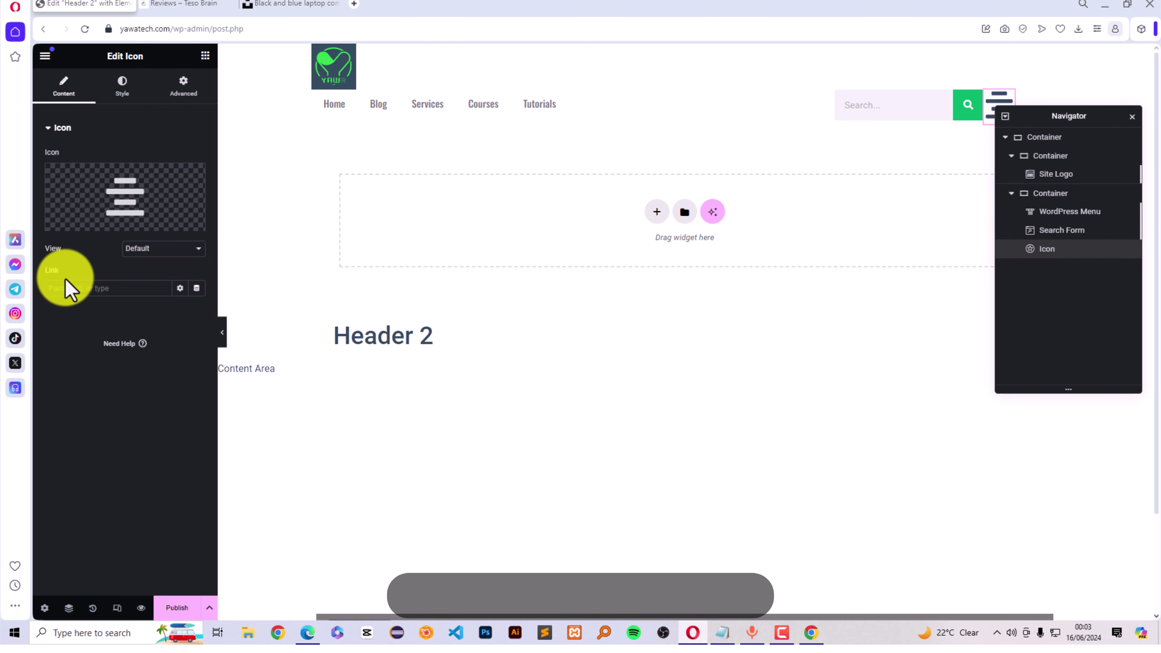
left_click(122, 86)
left_click(184, 89)
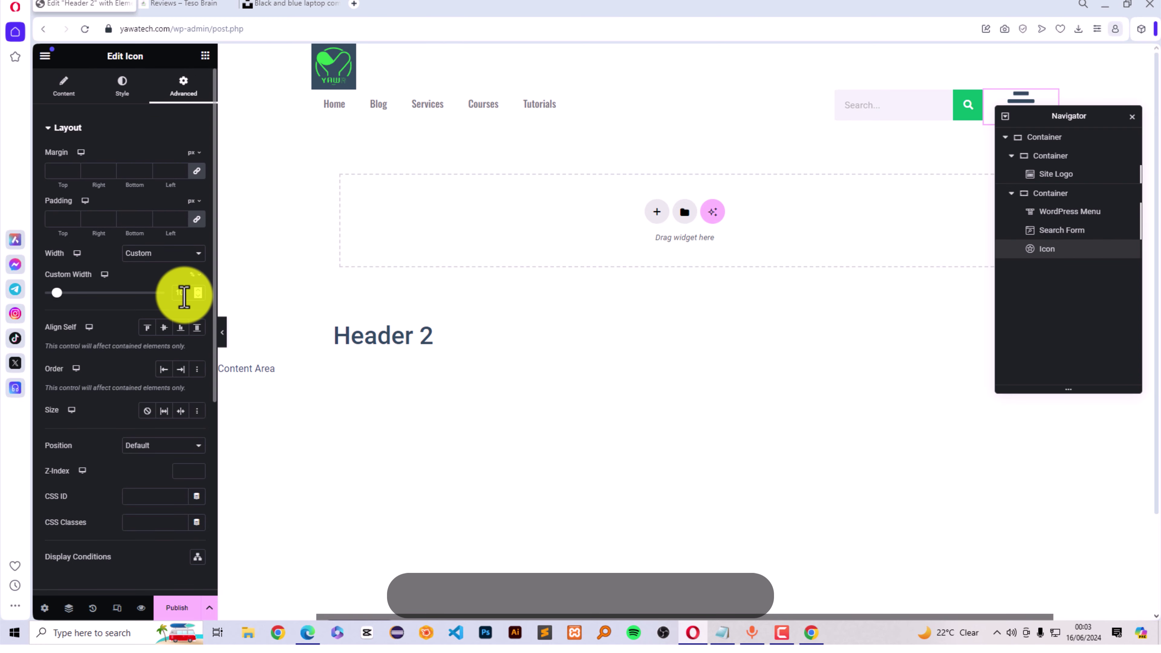
left_click_drag(1085, 116, 820, 221)
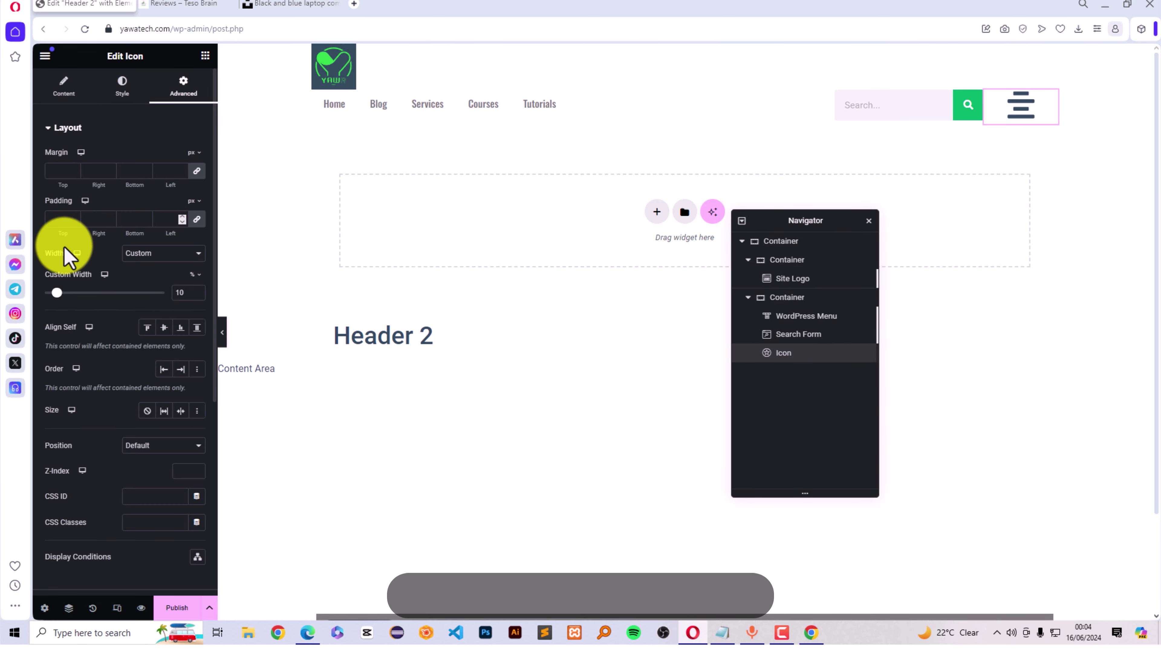
Set the icon size to 38 px and centre the lower nested container's items with Justify Content and Align Items.
left_click(121, 90)
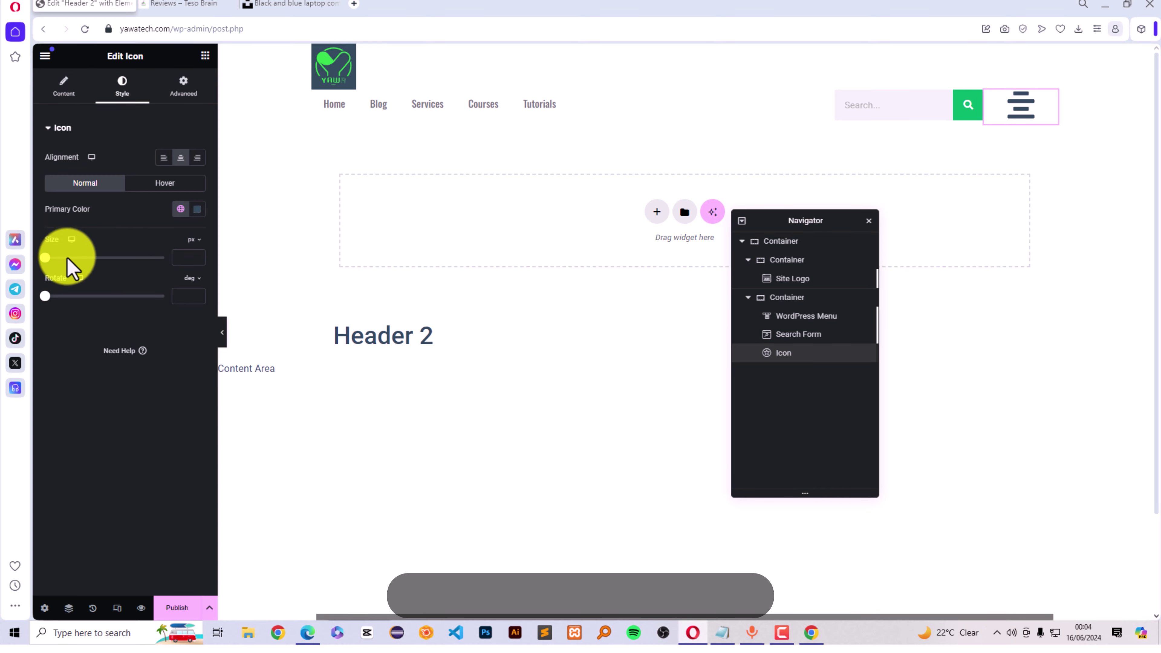
left_click(779, 299)
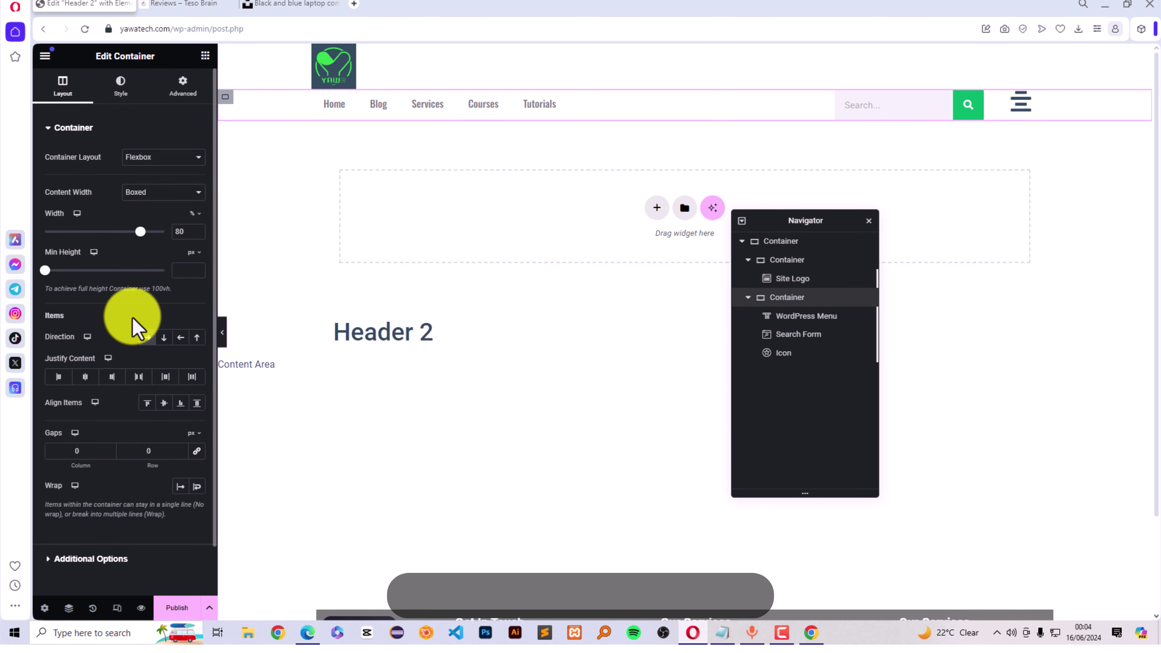
left_click(85, 377)
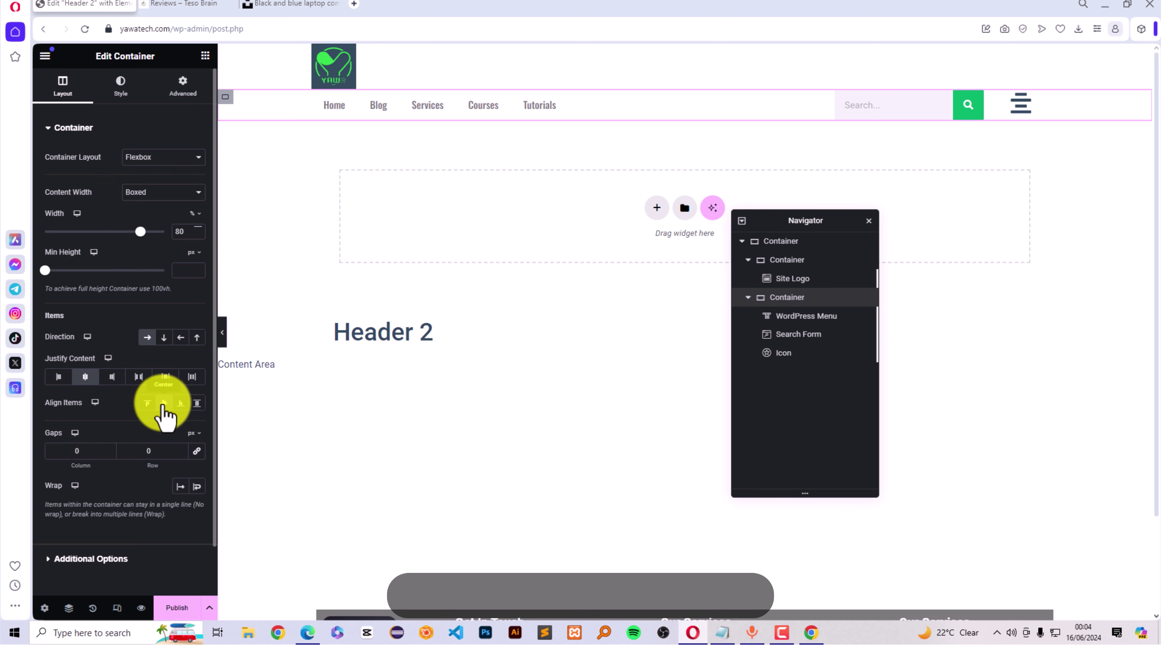
Link the Icon widget to the dynamic Popup action, keep Open Popup, and search "off" to choose the off-canvas popup.
left_click(803, 357)
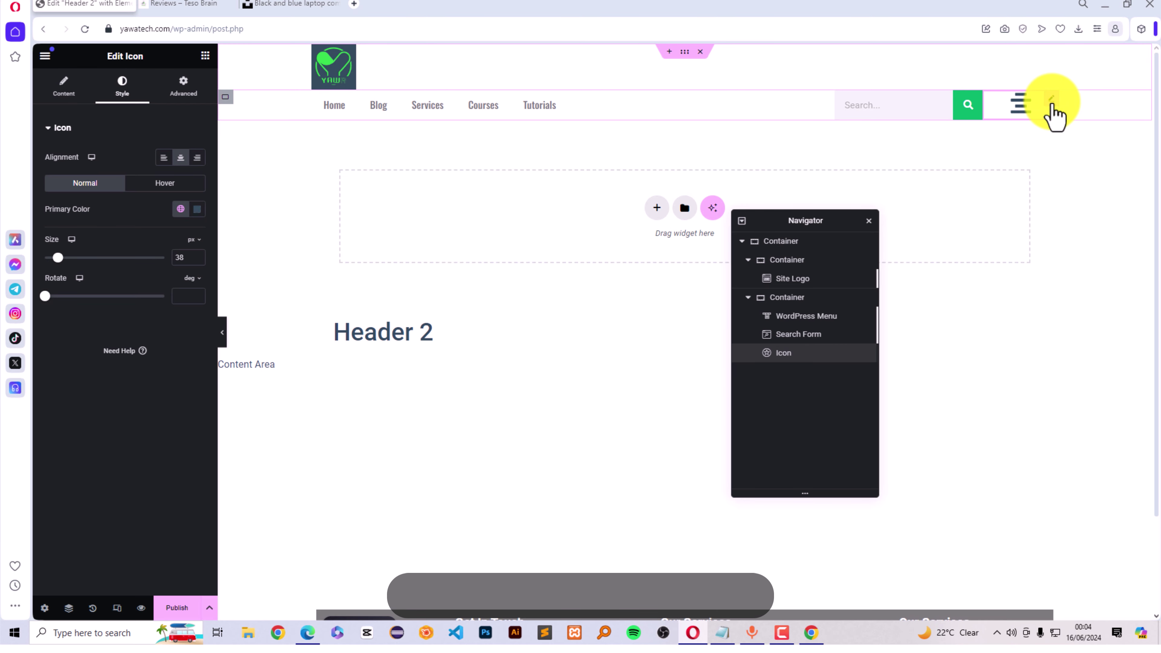
left_click(63, 92)
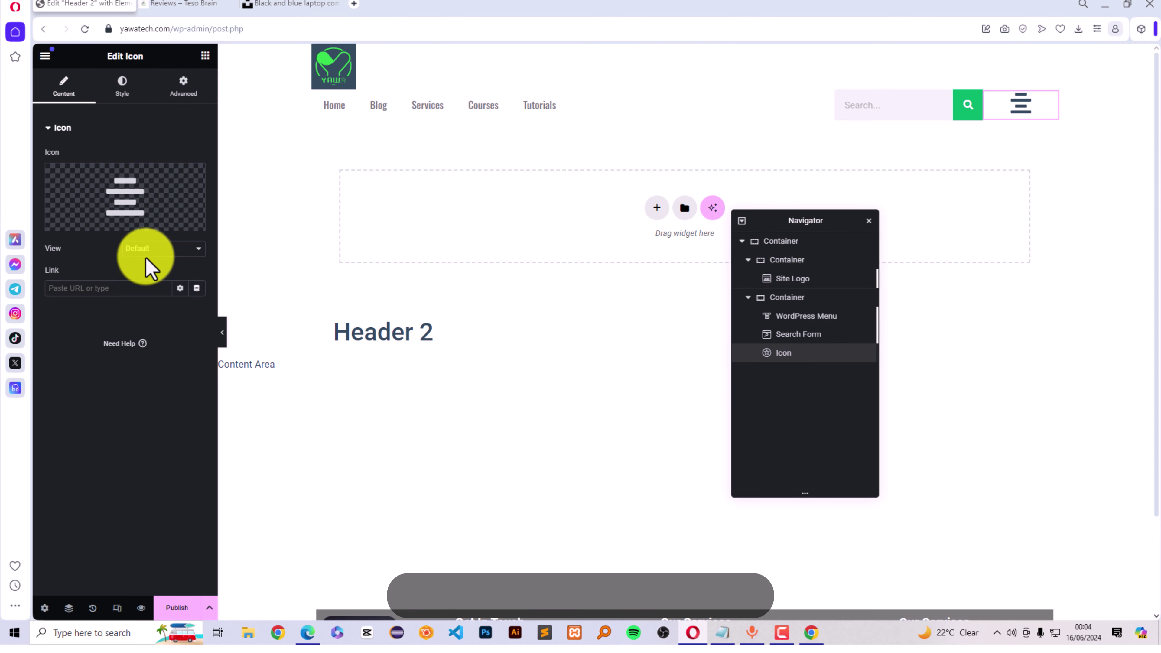
left_click(197, 288)
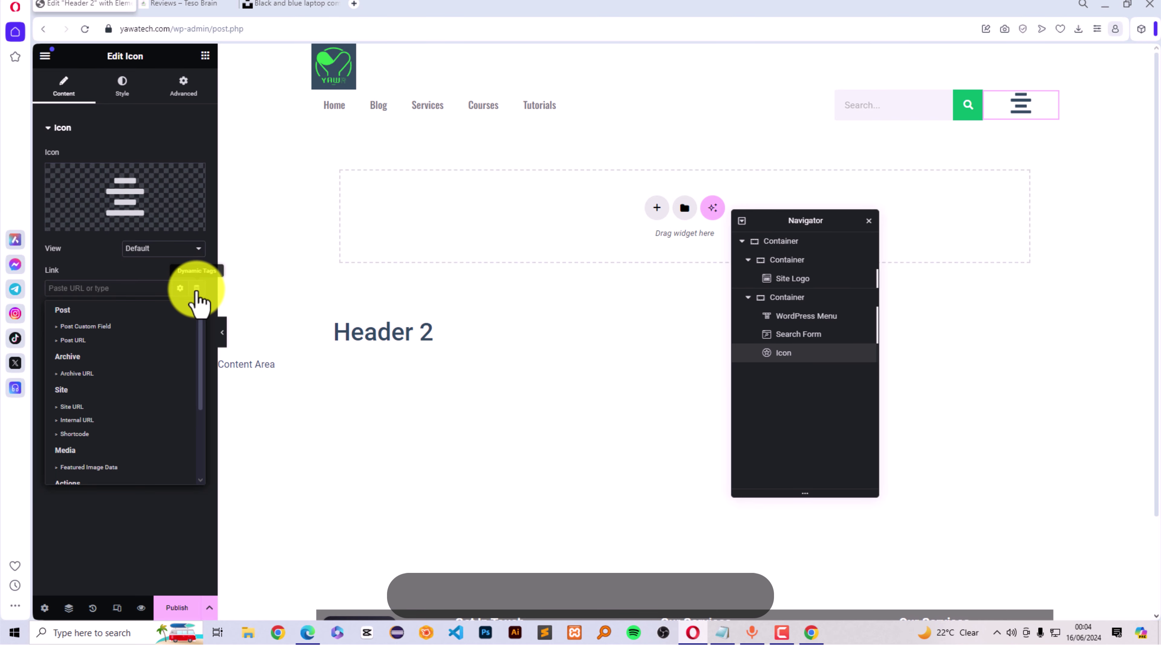
scroll(124, 407, "down", 5)
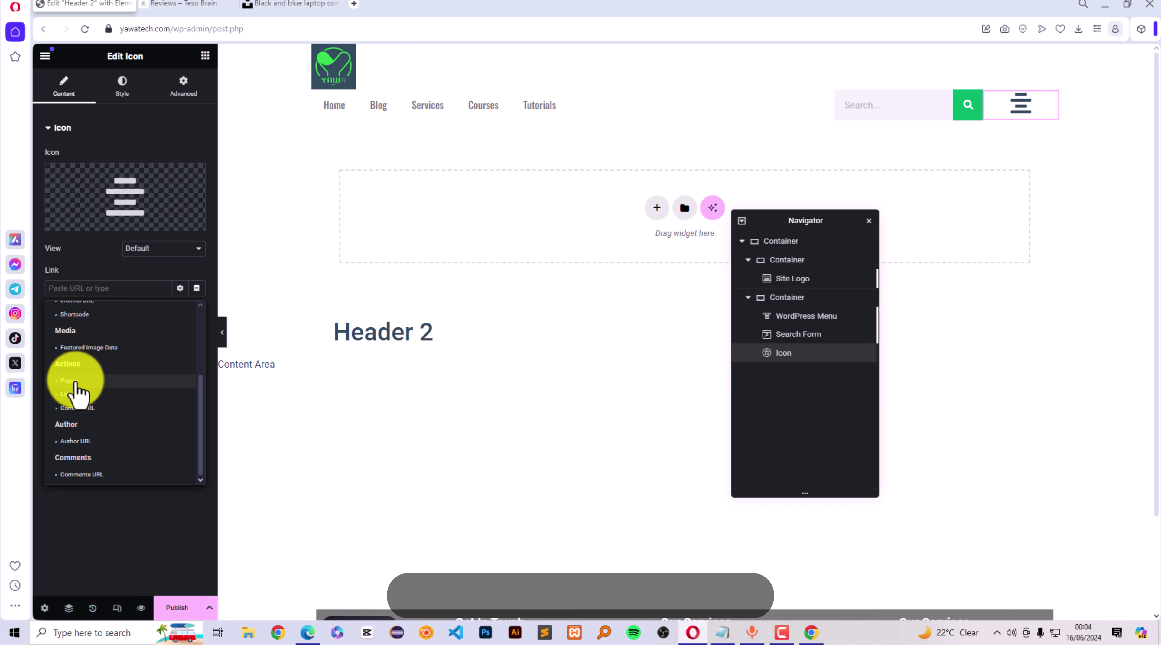
left_click(74, 383)
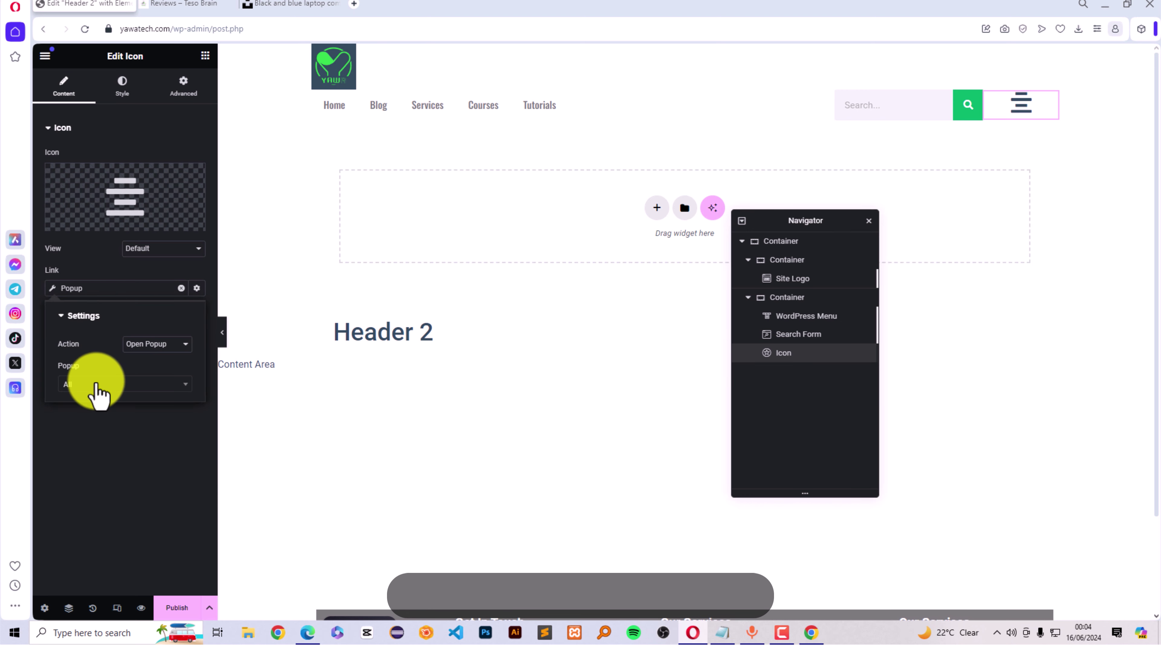
left_click(146, 345)
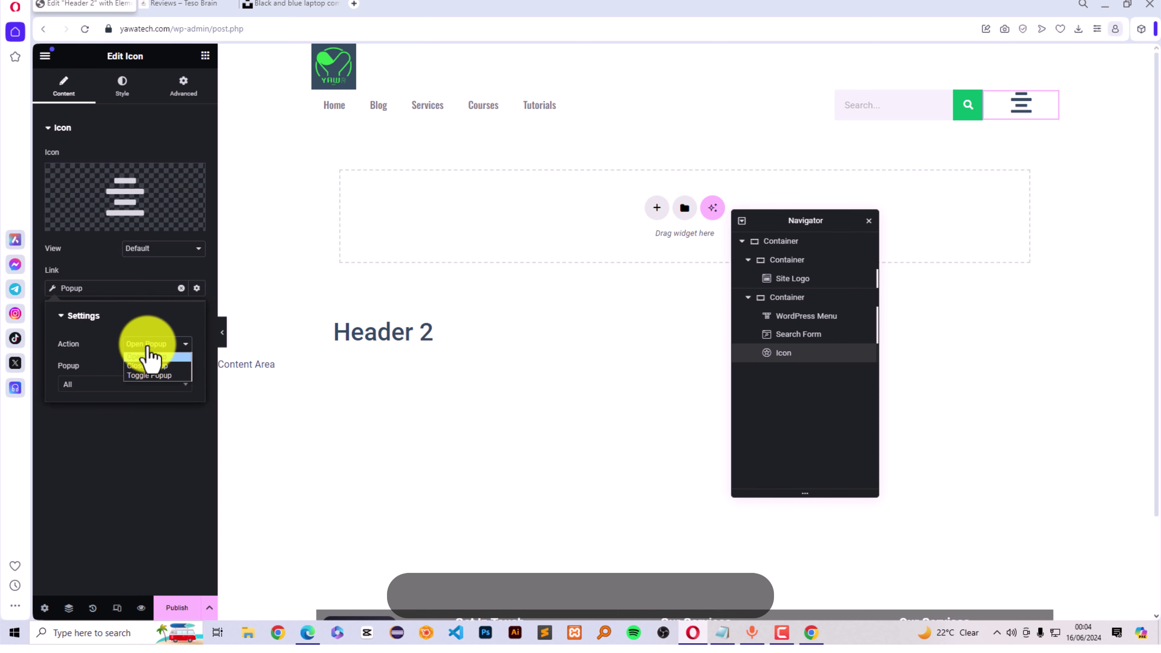
left_click(94, 387)
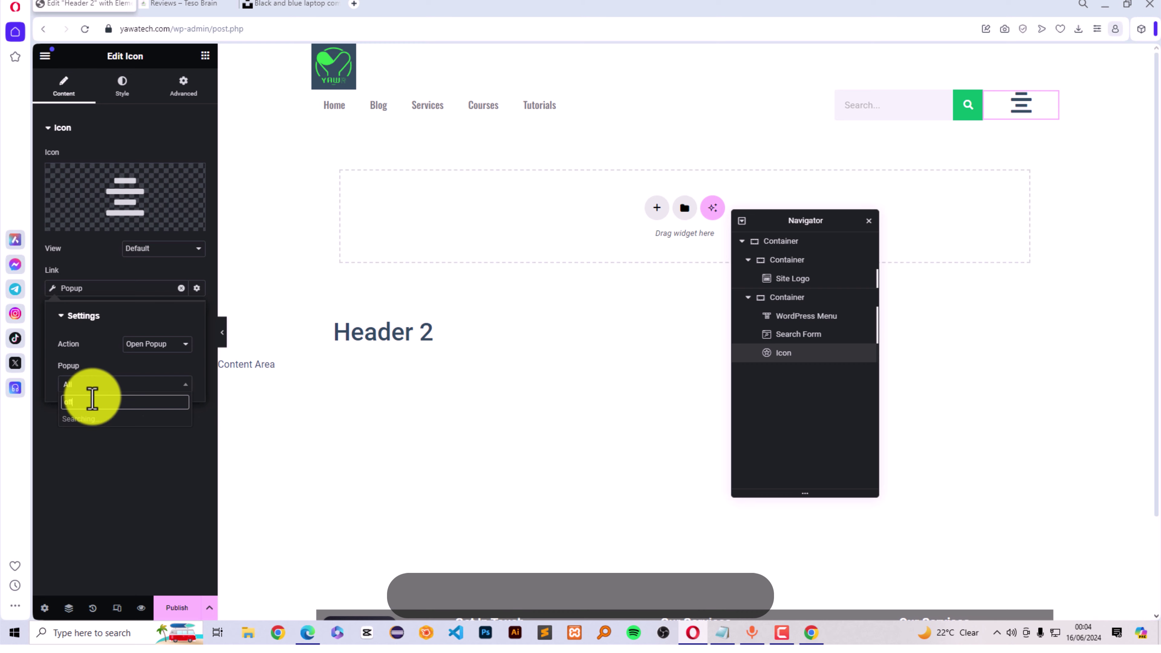
type("off")
left_click(105, 434)
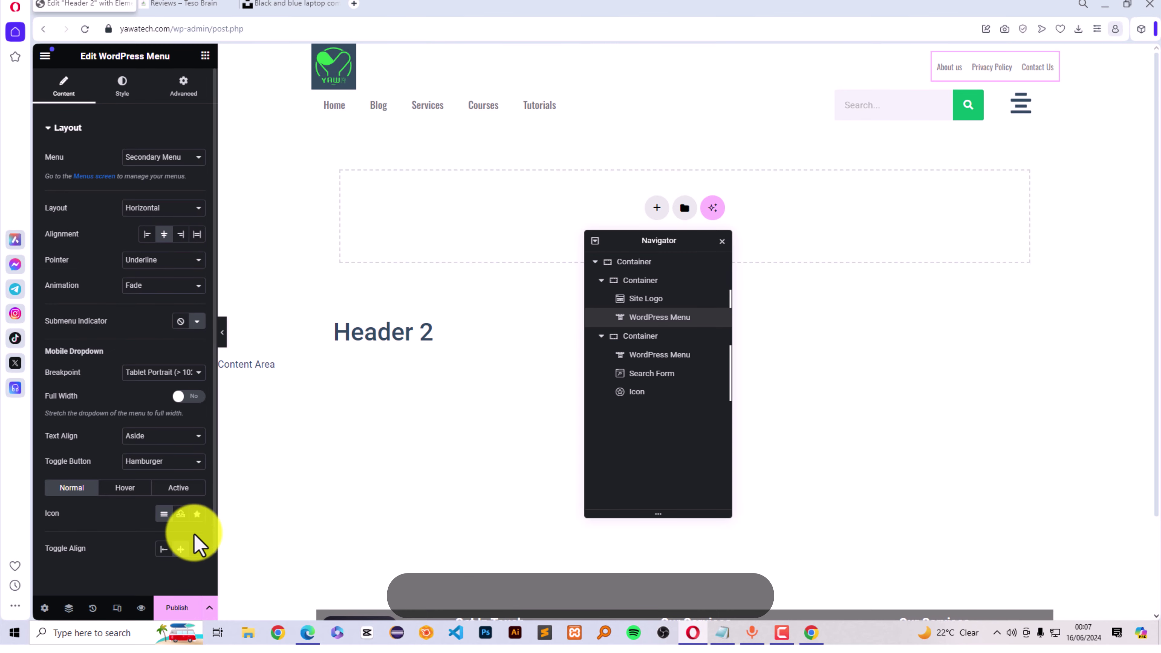
Publish the Header 2 template with the display condition Include Entire Site.
left_click(176, 608)
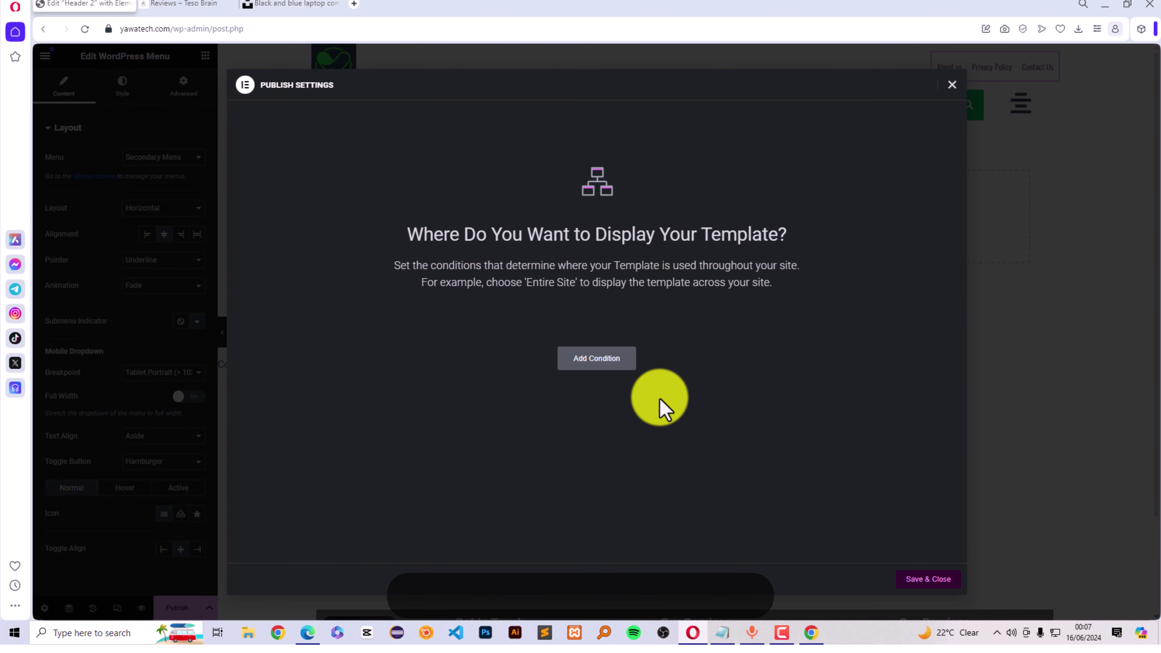
left_click(609, 361)
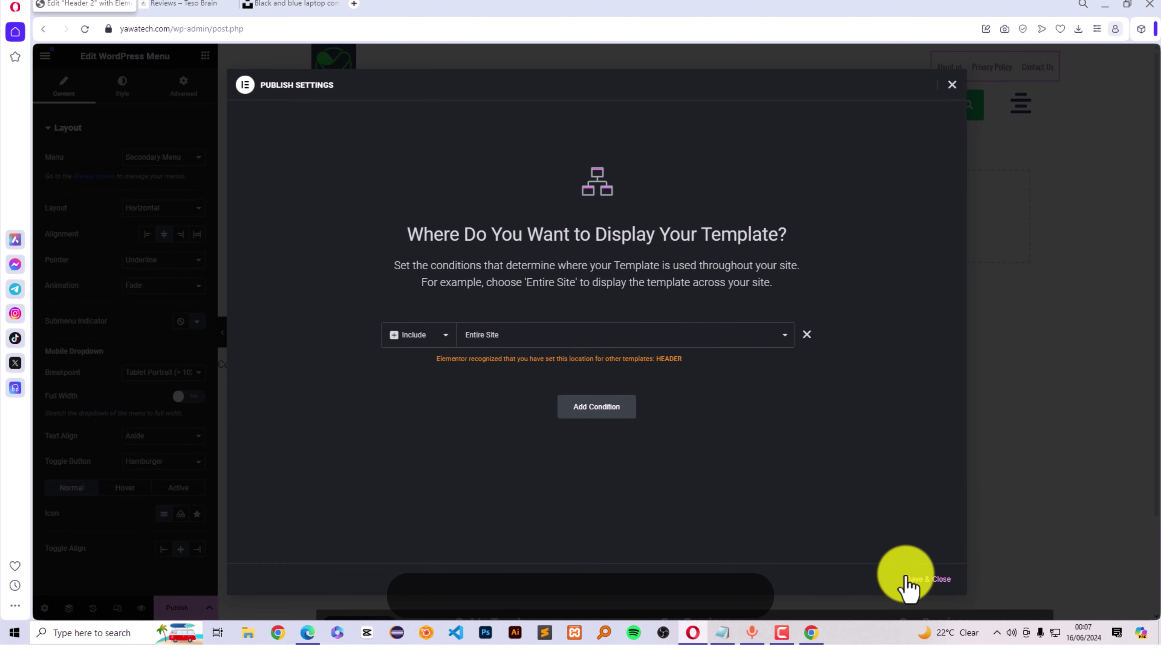
left_click(915, 581)
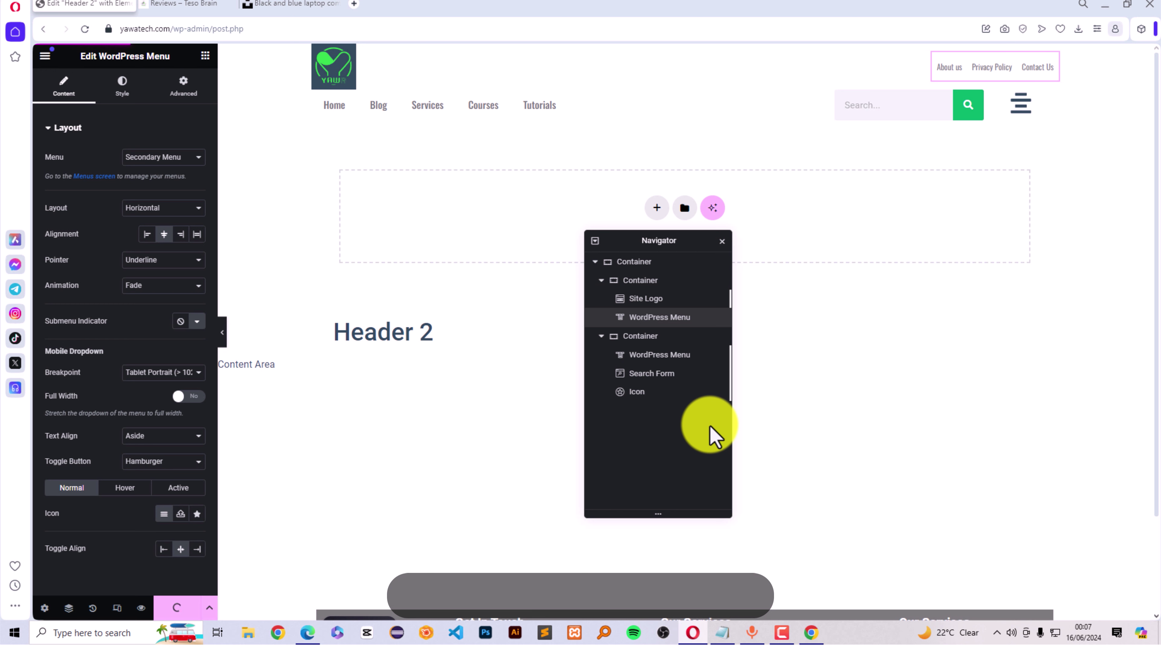
Switch to Microsoft Edge, open the yawatech.com home page, and test opening and closing the side popup from the header's menu icon.
left_click(304, 635)
left_click(265, 3)
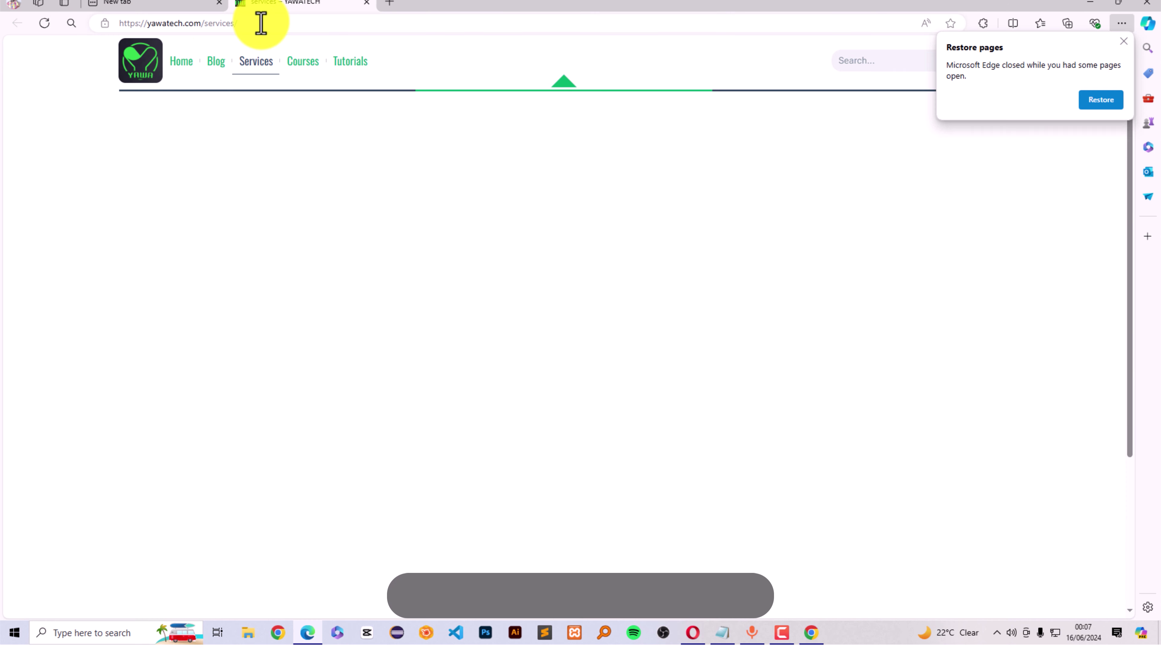
left_click(1123, 41)
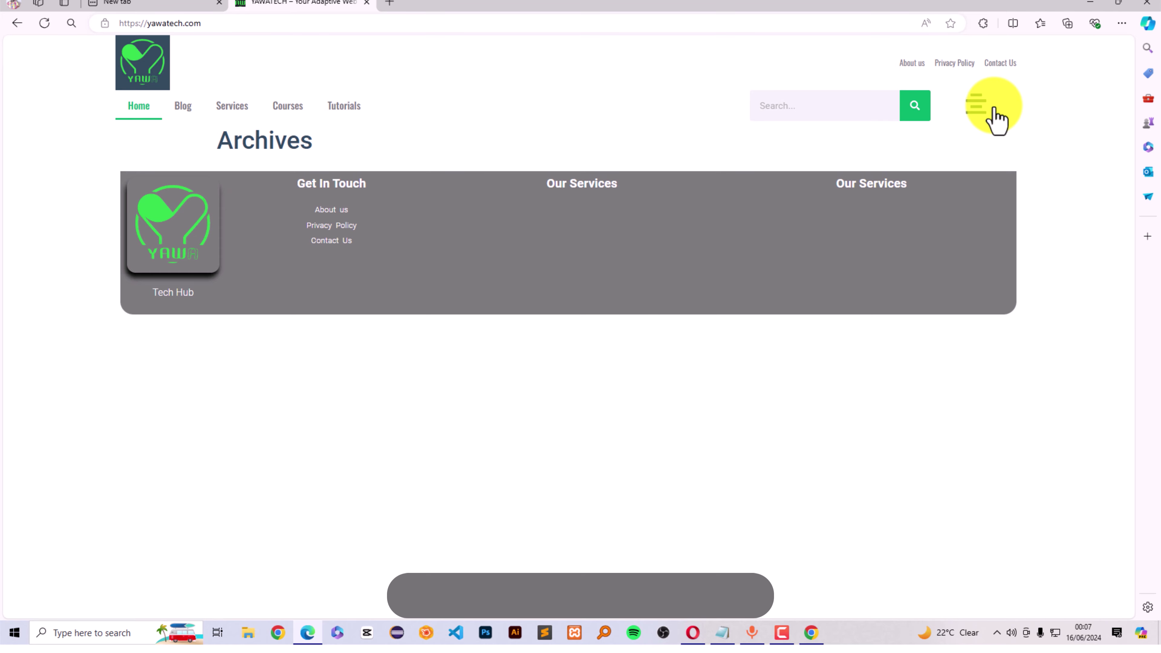
left_click(979, 106)
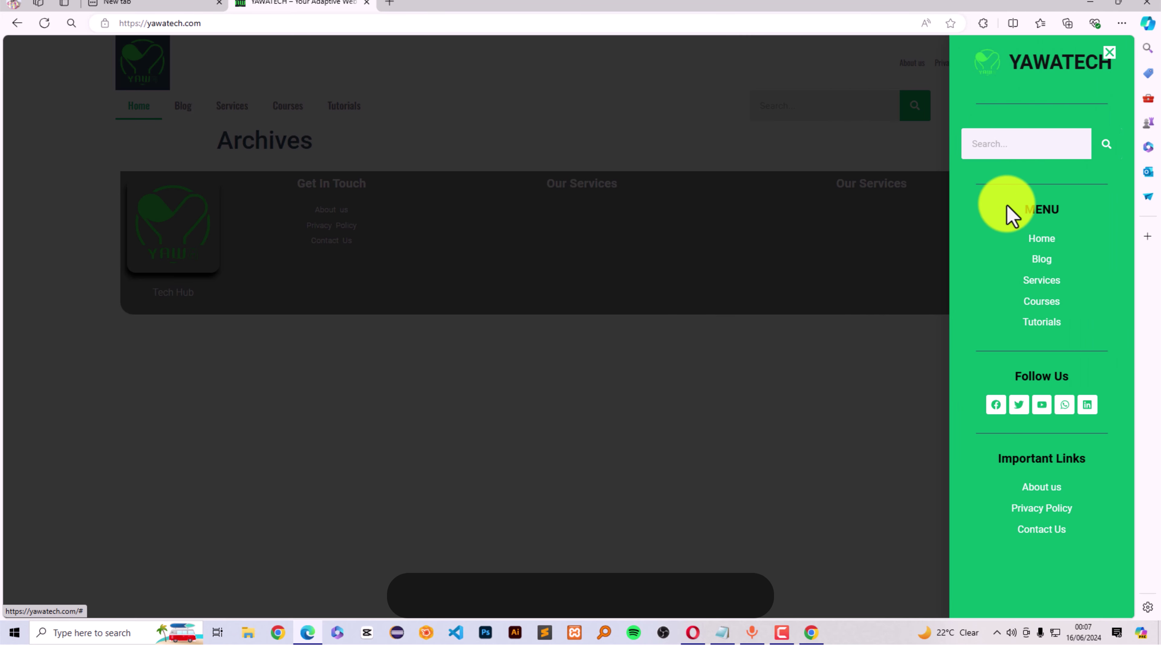
left_click(1108, 55)
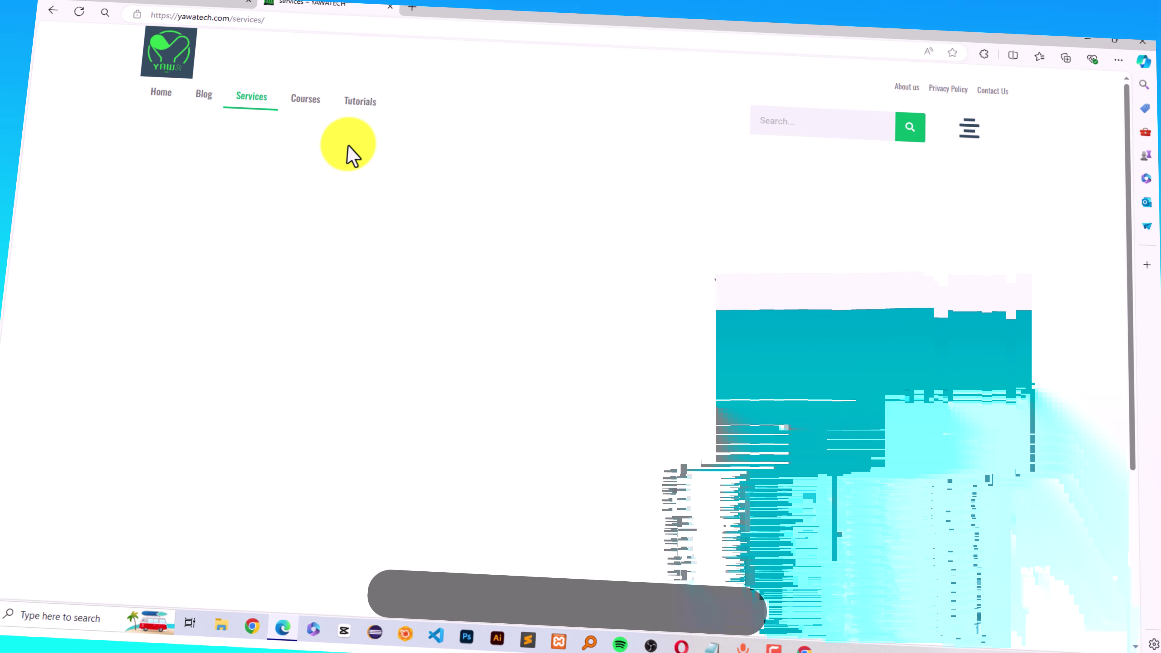
left_click(976, 104)
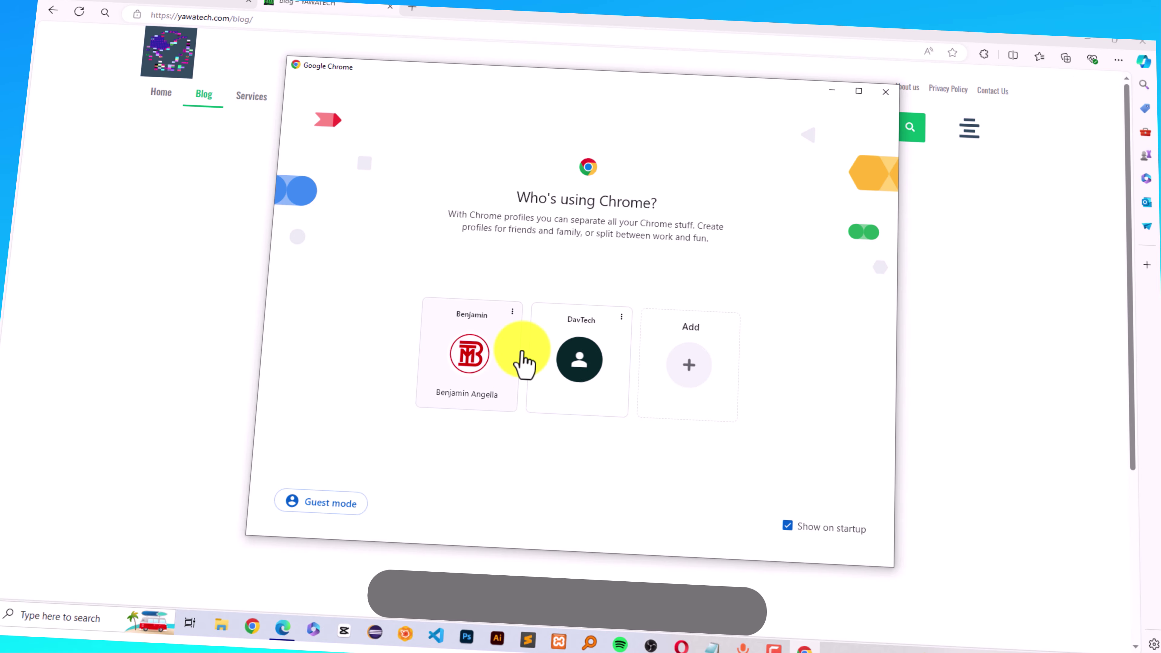
left_click(464, 364)
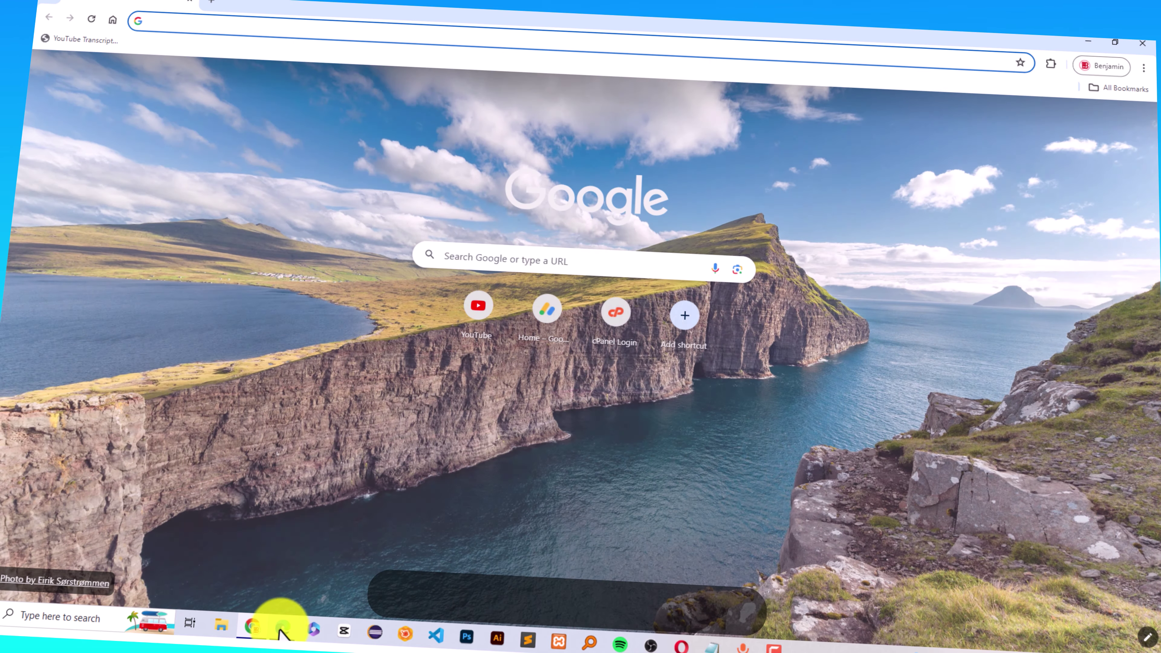
left_click(282, 630)
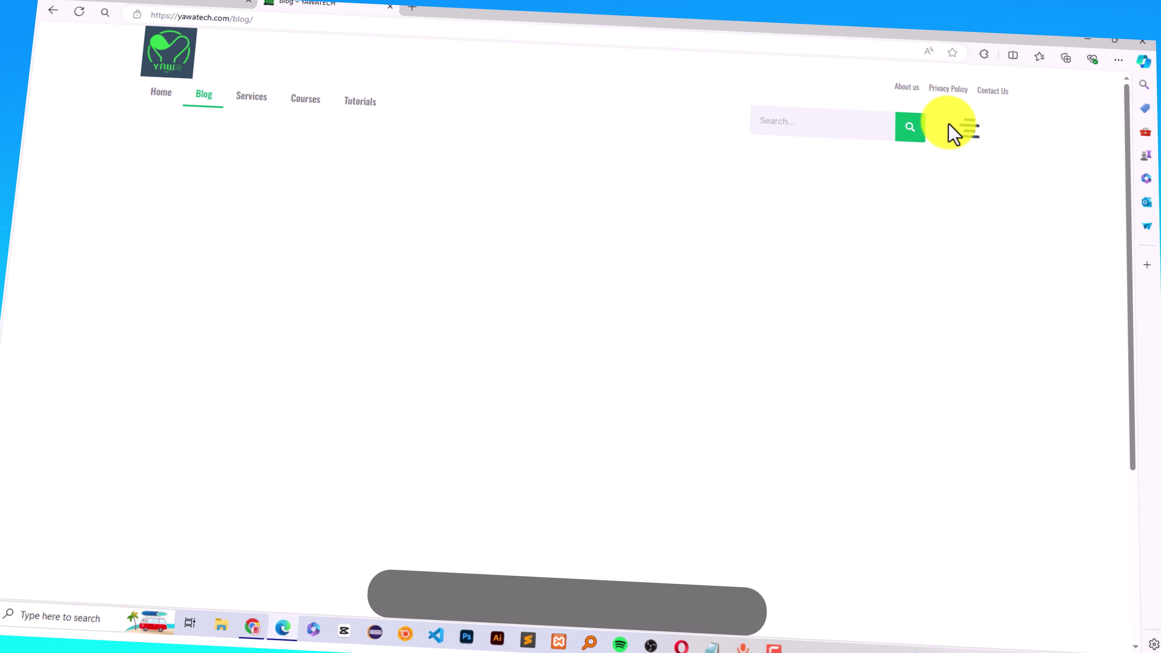